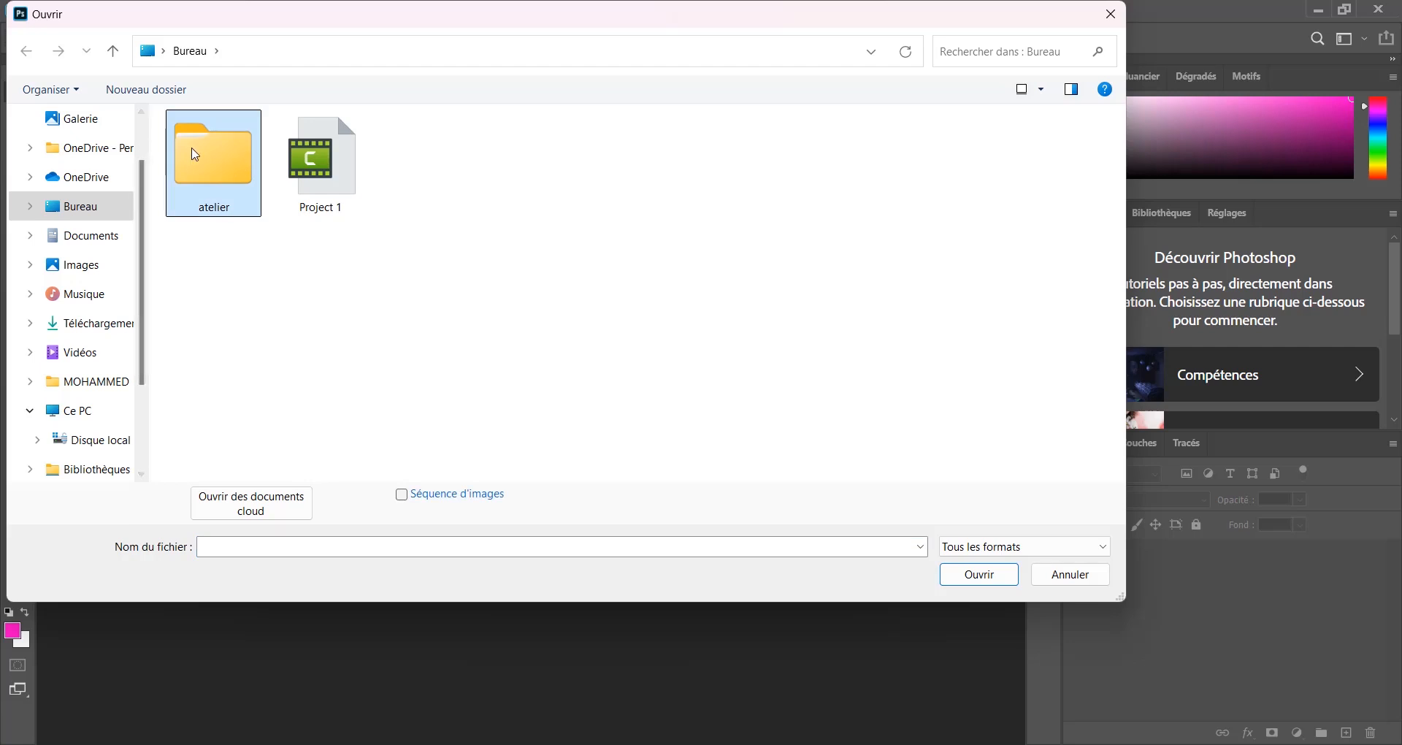
Open the image "1- tour" from the atelier > Atelier 1 folder on the desktop
double_click(192, 148)
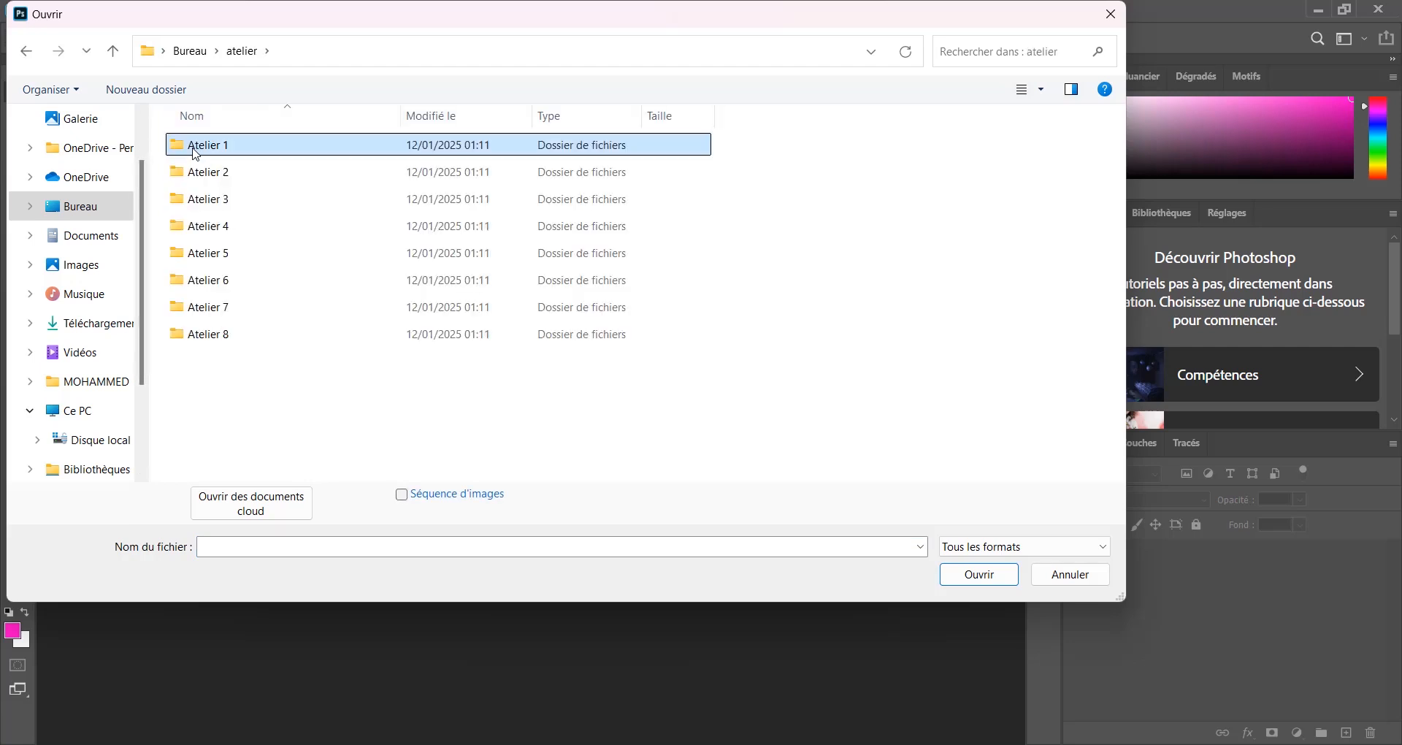
double_click(196, 152)
double_click(206, 178)
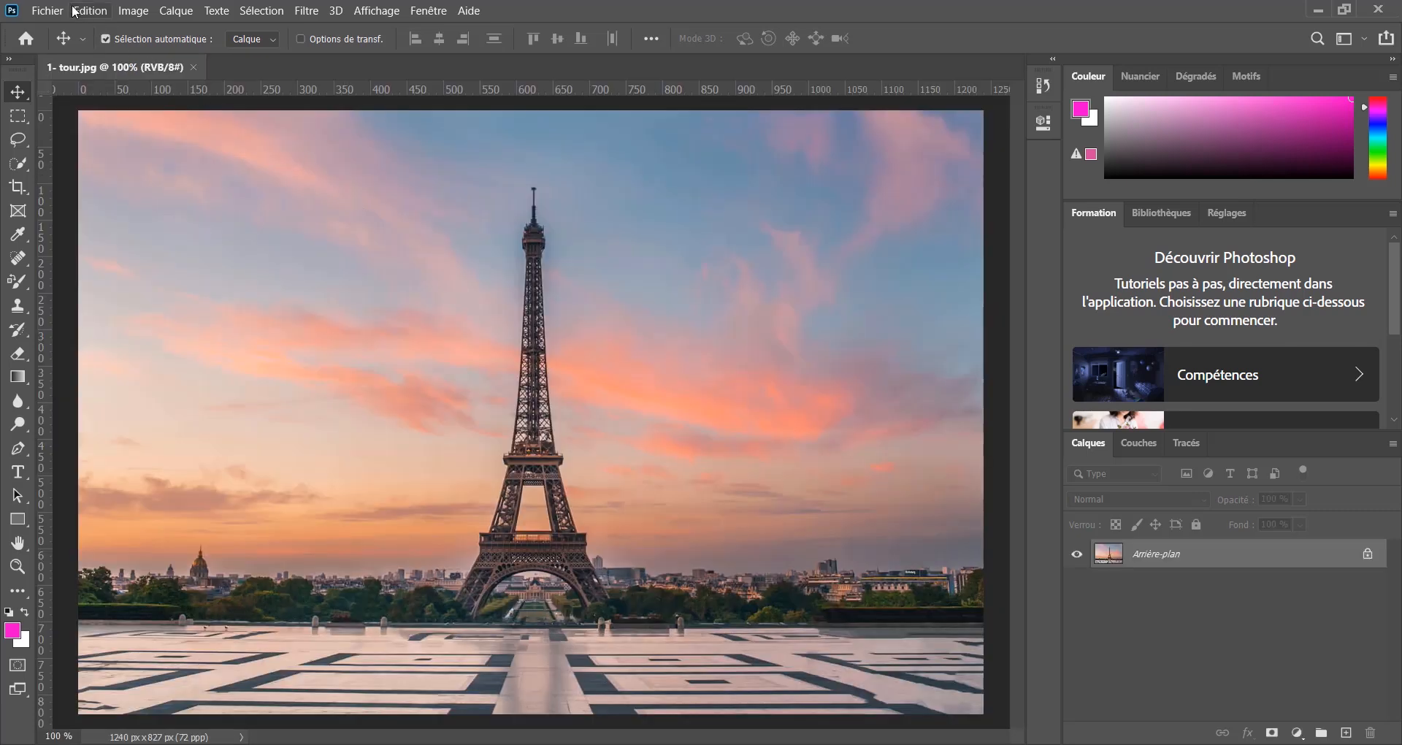
Open "2- homme" and bring its green-screen image into the 1- tour document, centred over the base of the Eiffel Tower
click(75, 11)
click(64, 38)
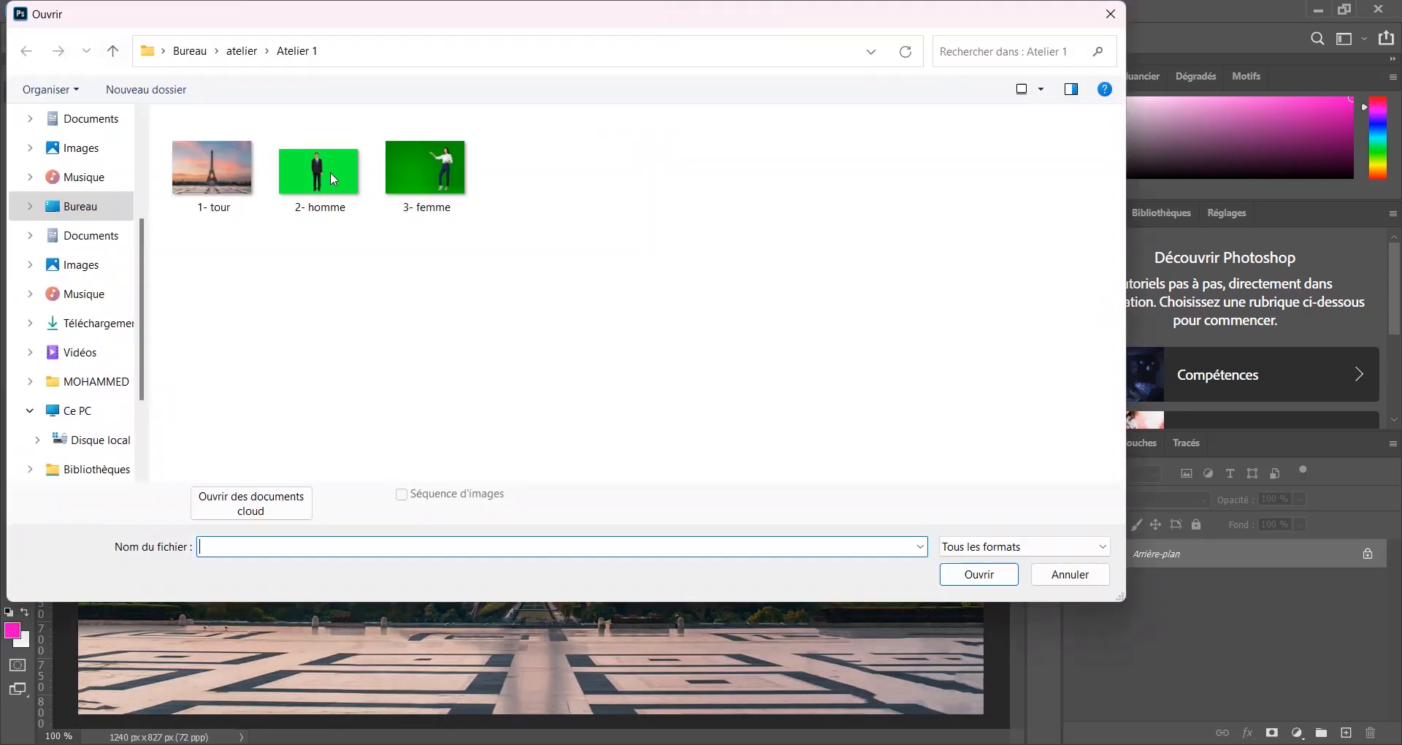
double_click(343, 179)
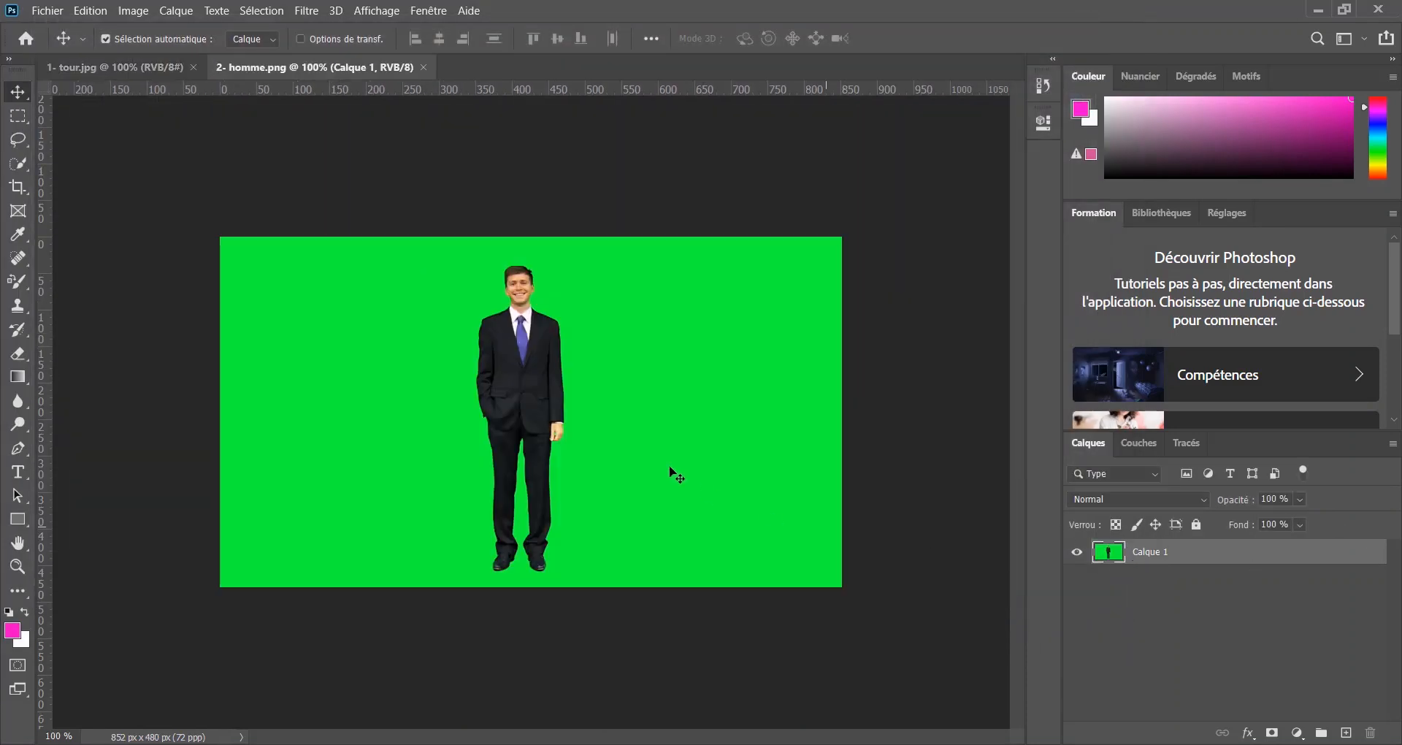
drag(603, 415, 379, 340)
drag(542, 403, 590, 466)
Remove the green background around the man using the Magic Wand at tolerance 50, and clear the selection
click(23, 162)
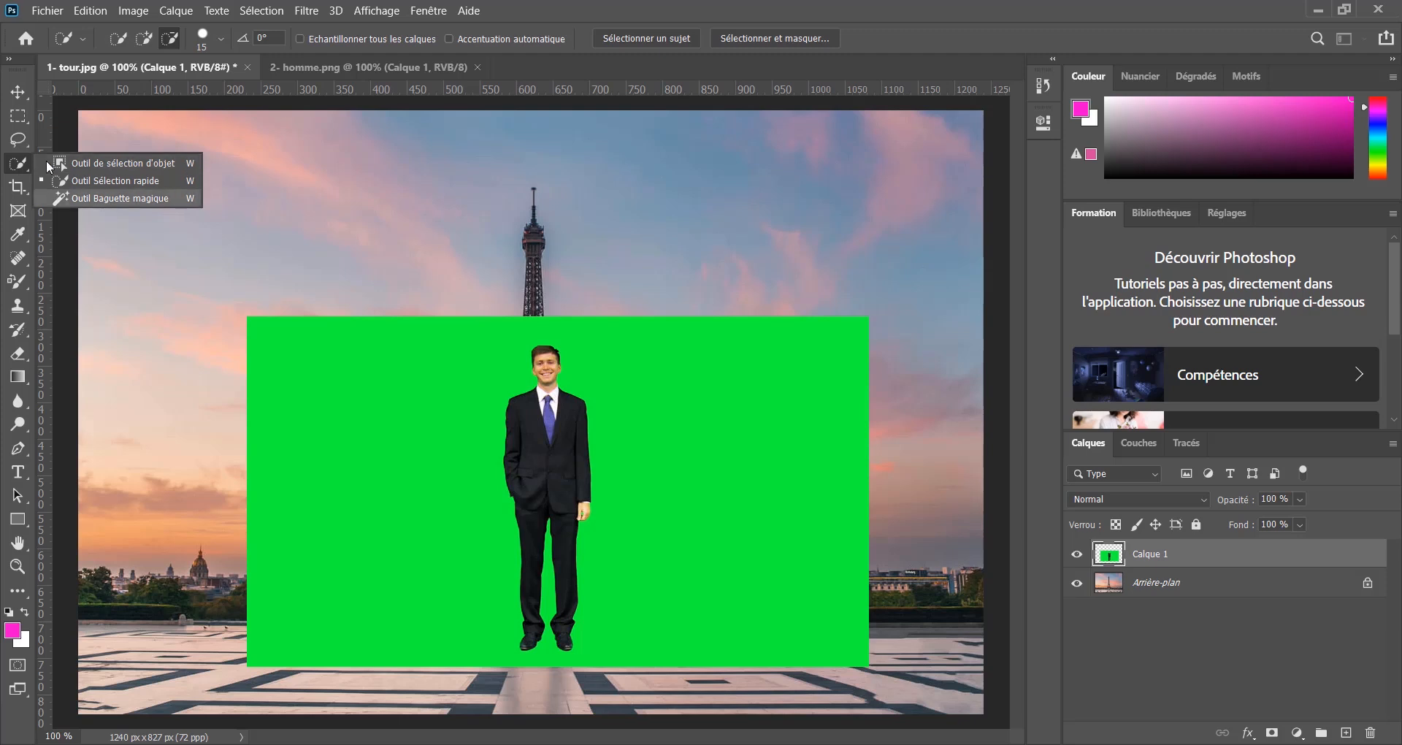
click(106, 196)
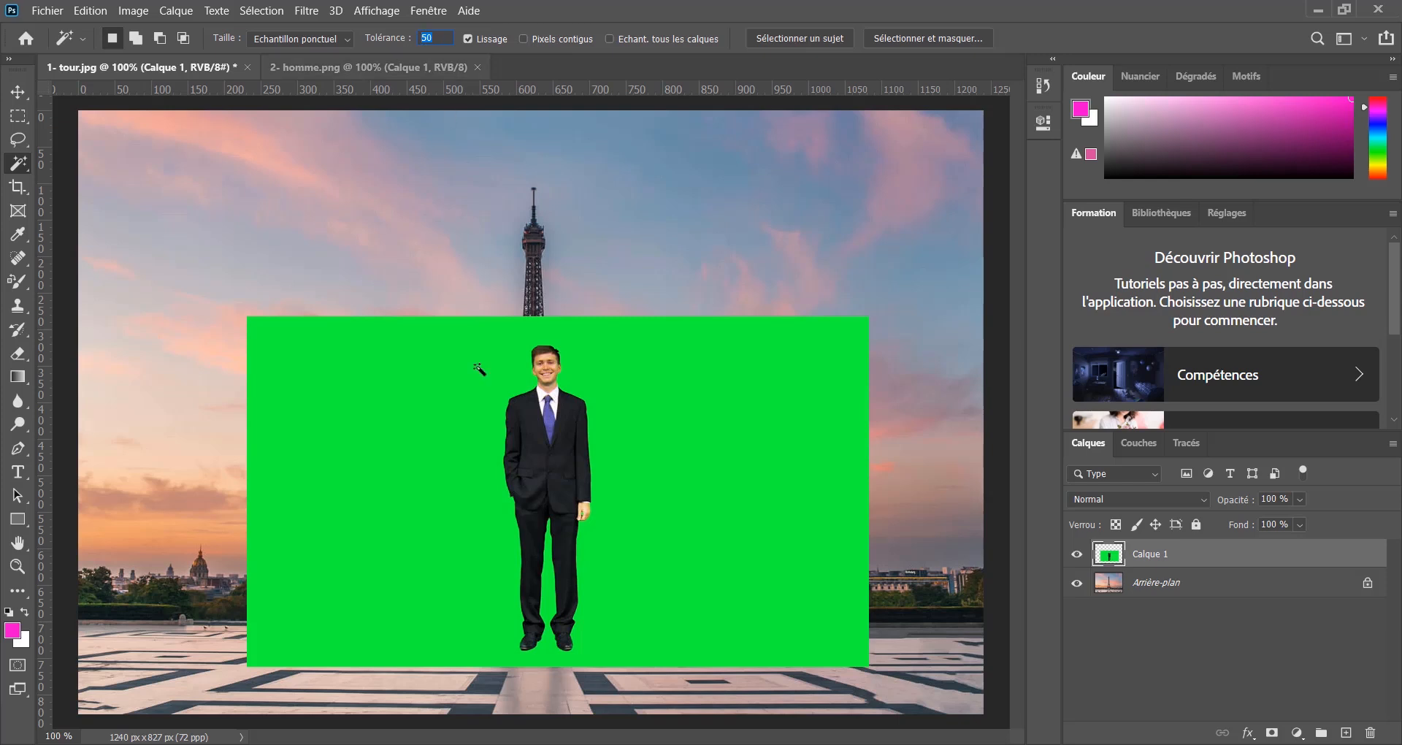
click(460, 382)
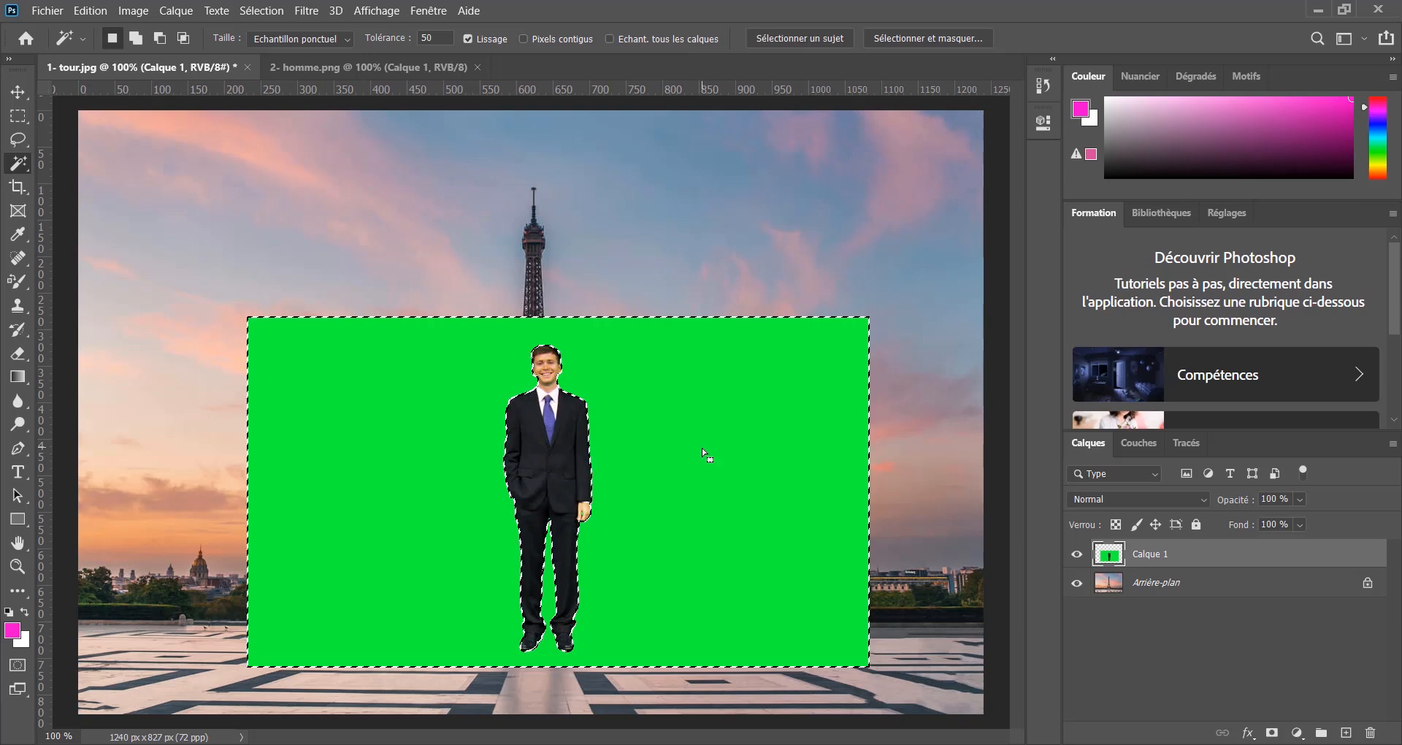
key(Delete)
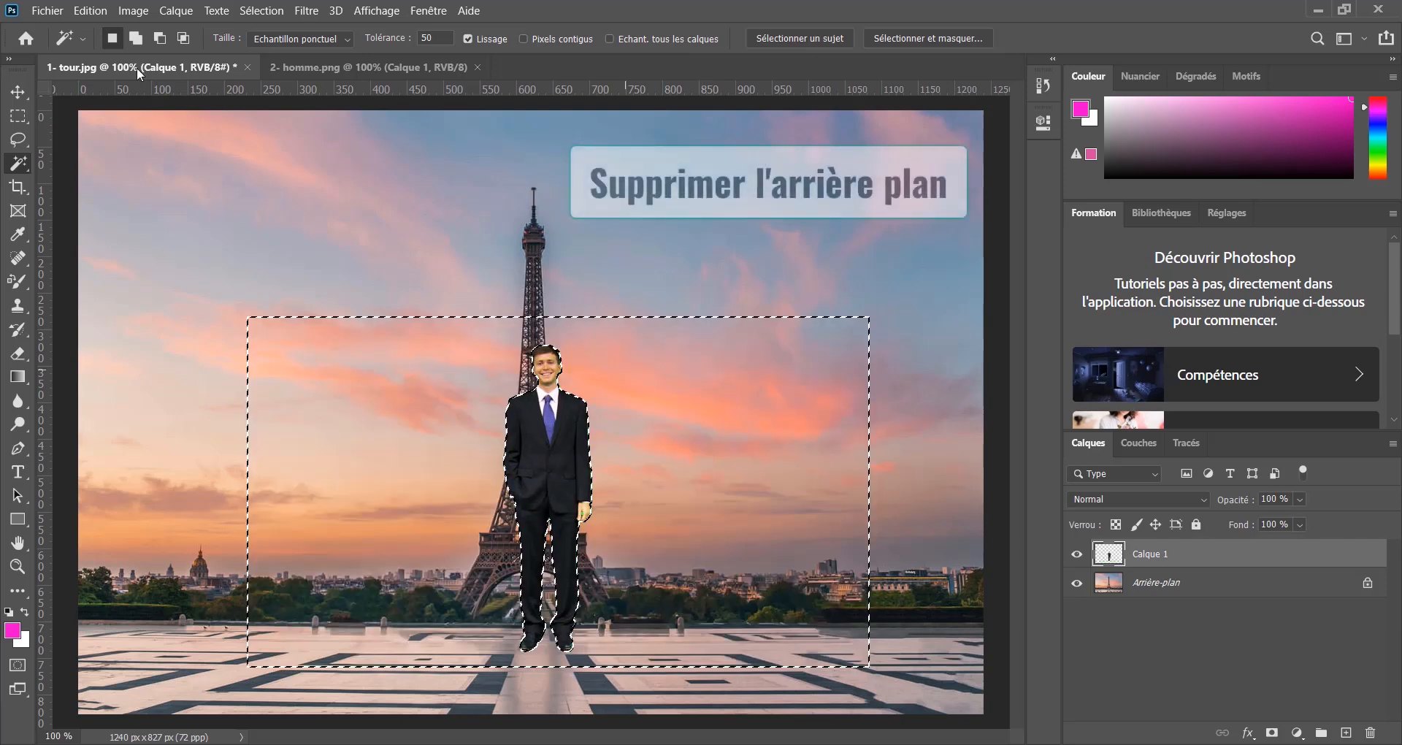
key(ctrl+d)
click(350, 248)
key(ctrl+d)
Scale the man to about 98.94% and position him centred in front of the tower at the image's lower edge
key(v)
drag(538, 426, 522, 467)
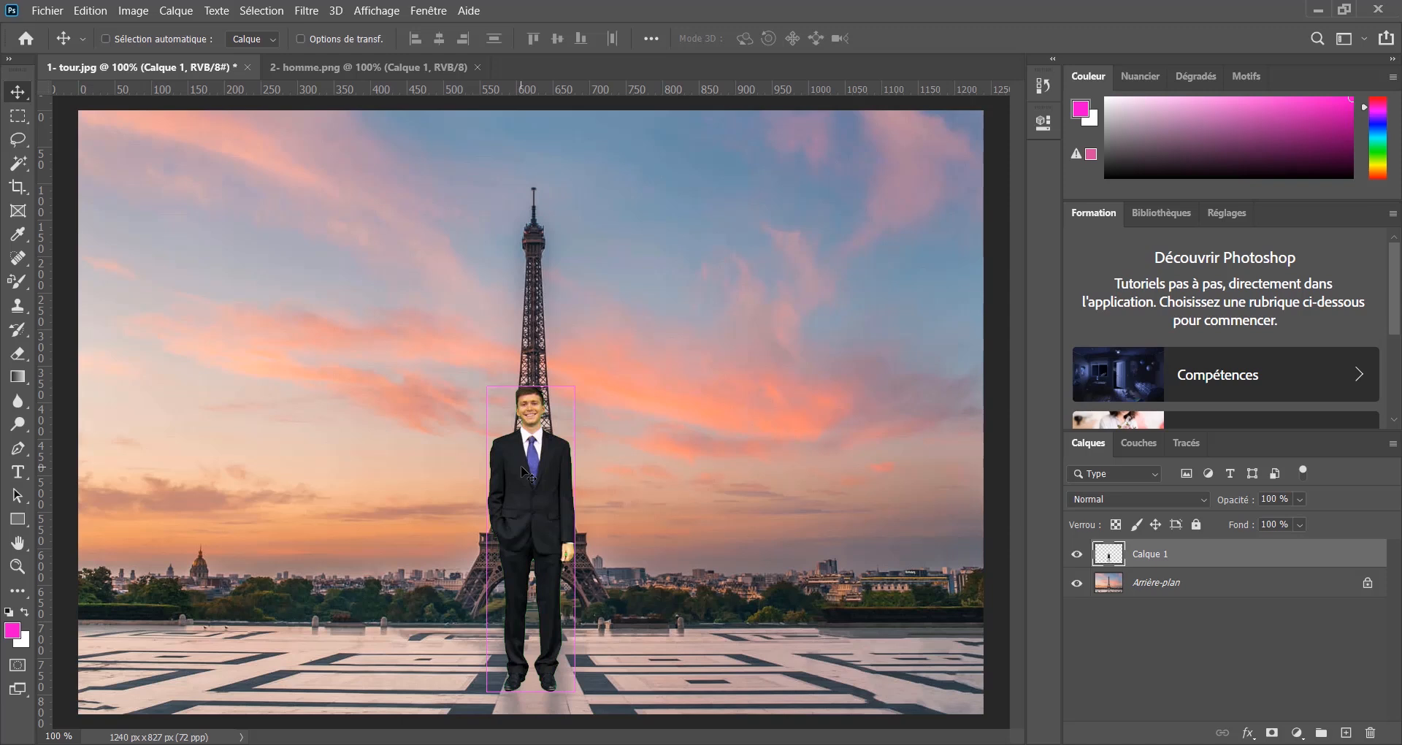
key(ctrl+t)
drag(574, 387, 620, 376)
drag(560, 463, 576, 486)
drag(590, 399, 587, 413)
drag(587, 504, 574, 502)
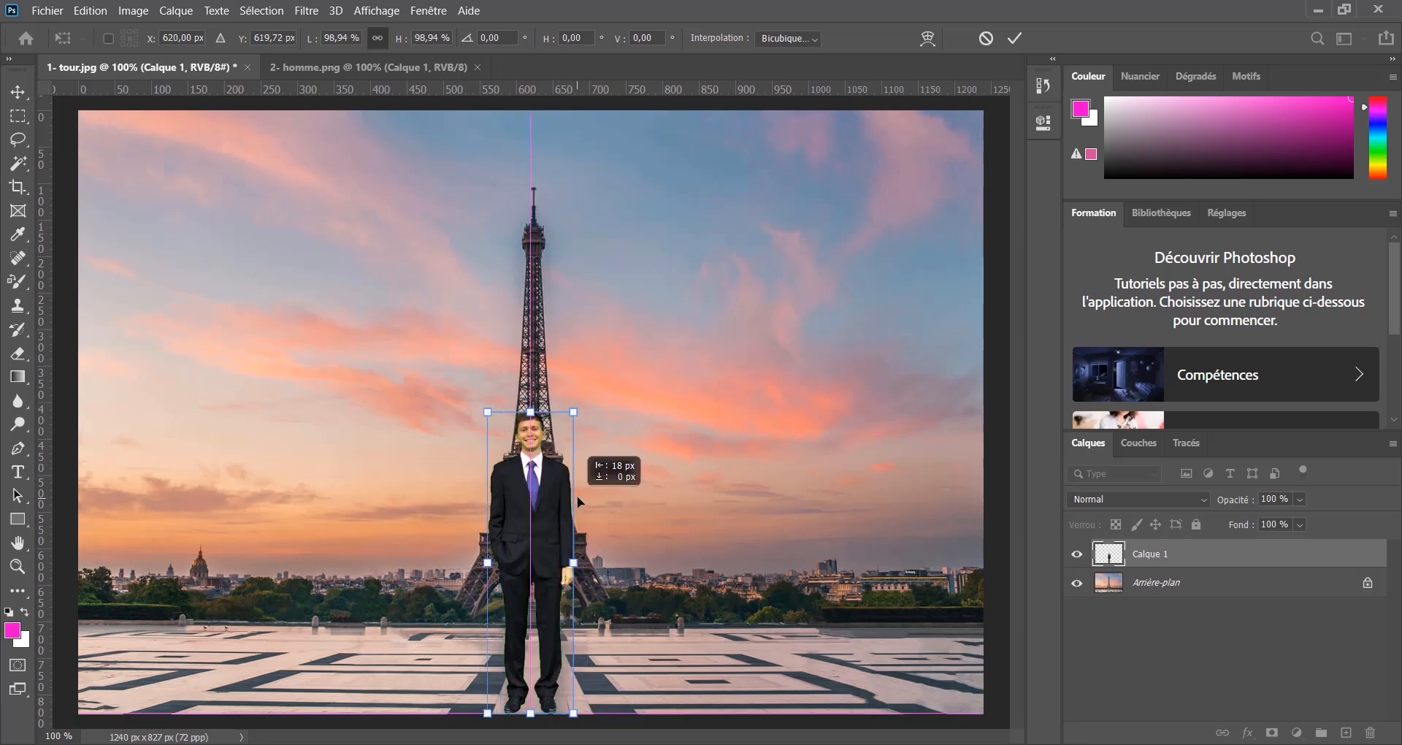
click(14, 93)
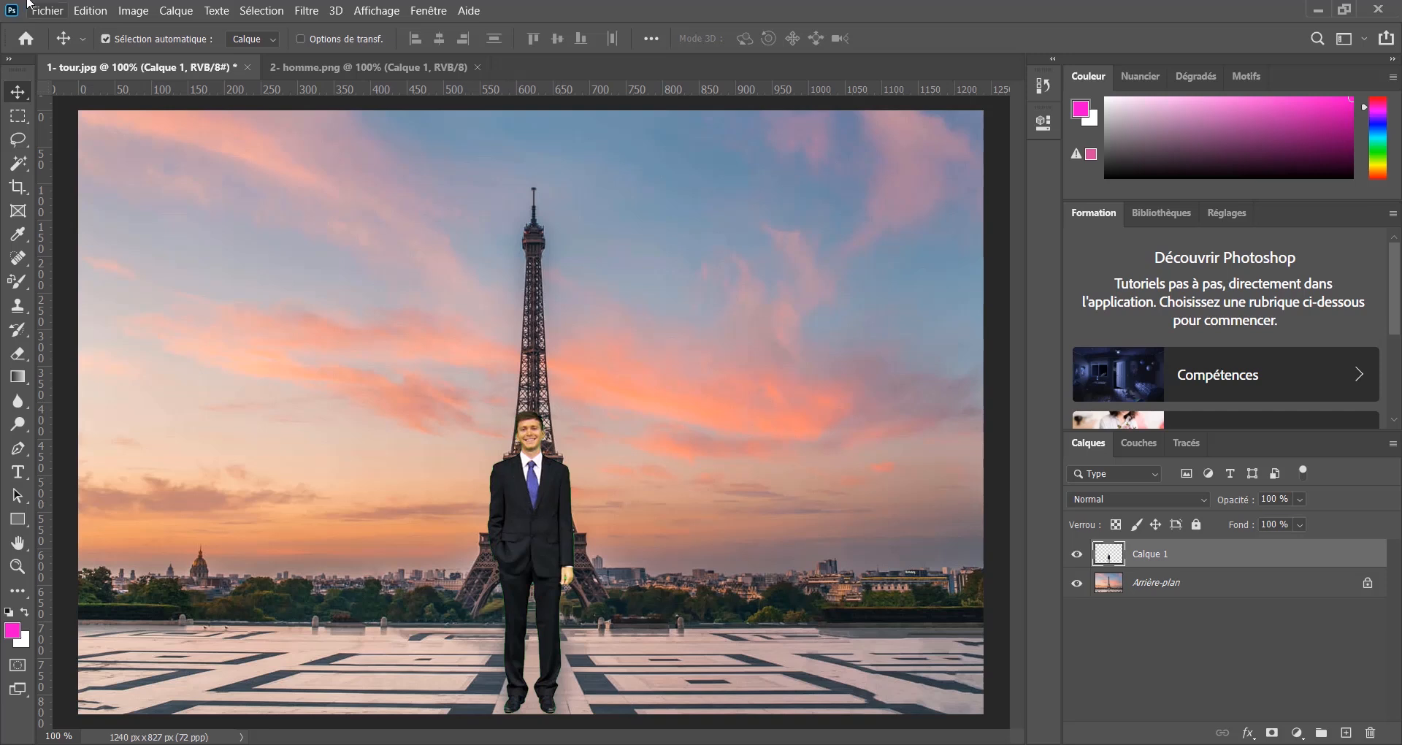
Open the image "3- femme" from the Atelier 1 folder
click(50, 11)
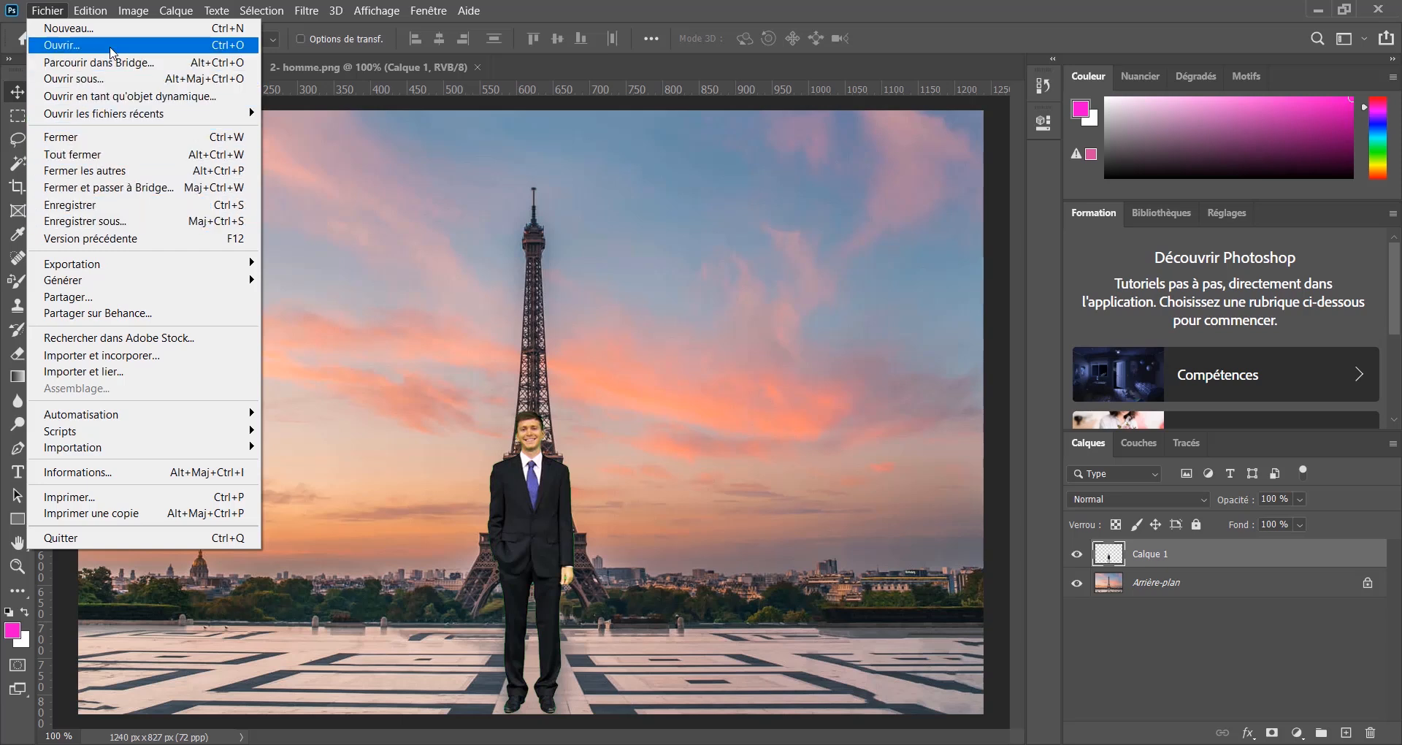
click(62, 45)
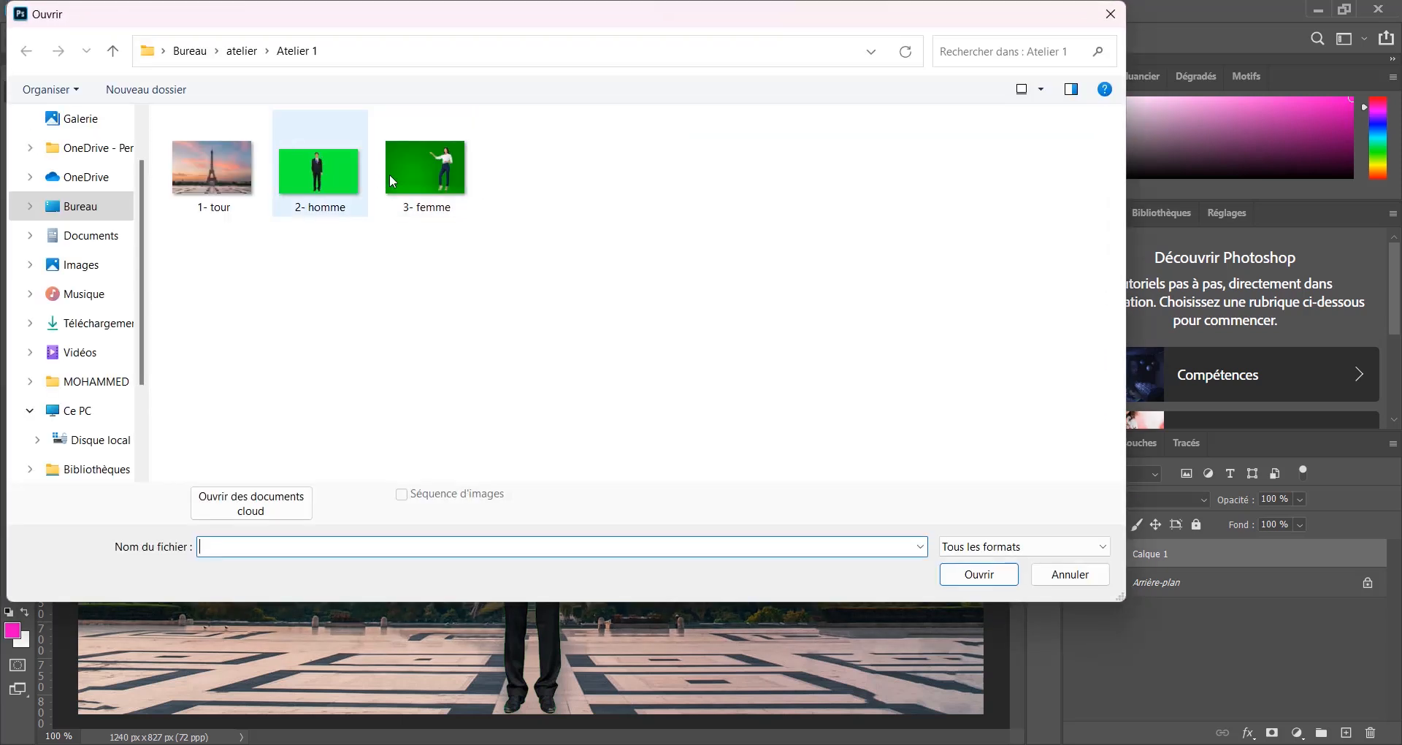
click(402, 173)
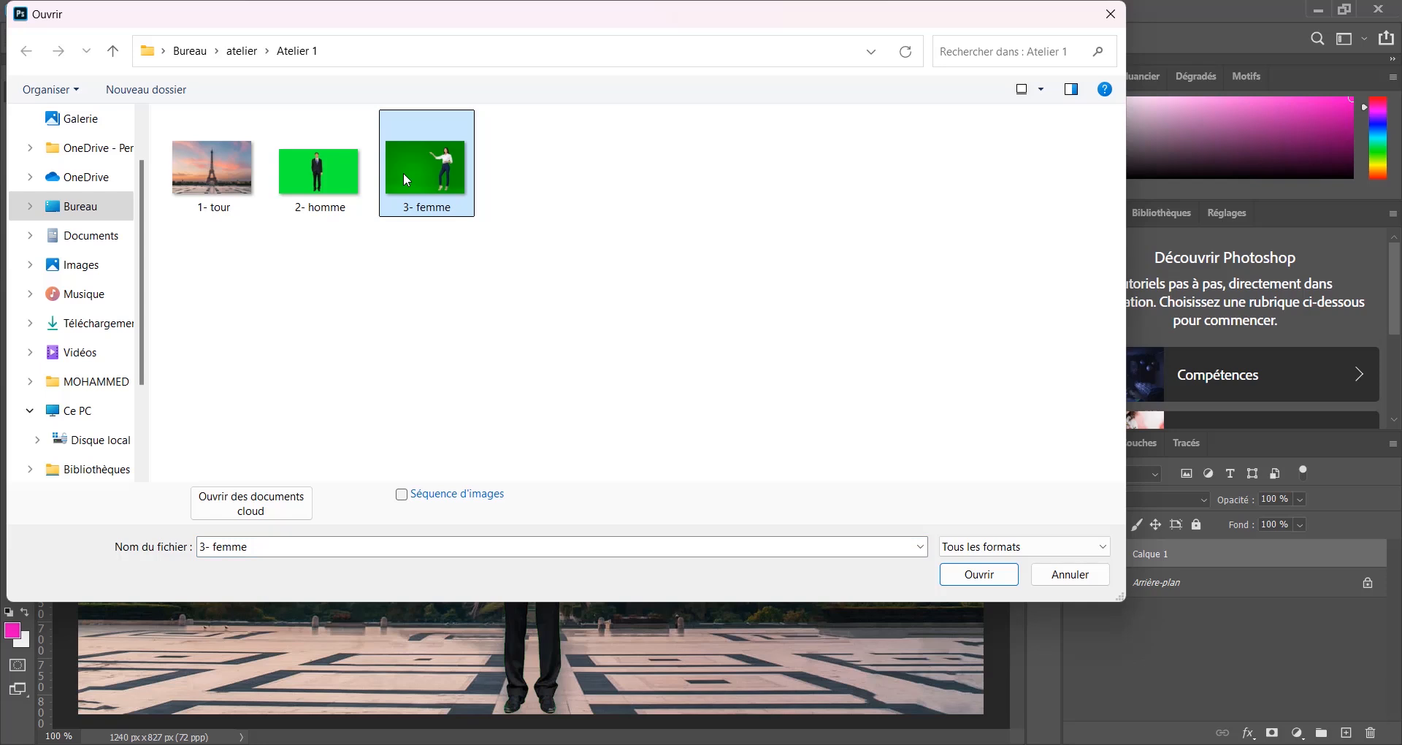
double_click(403, 172)
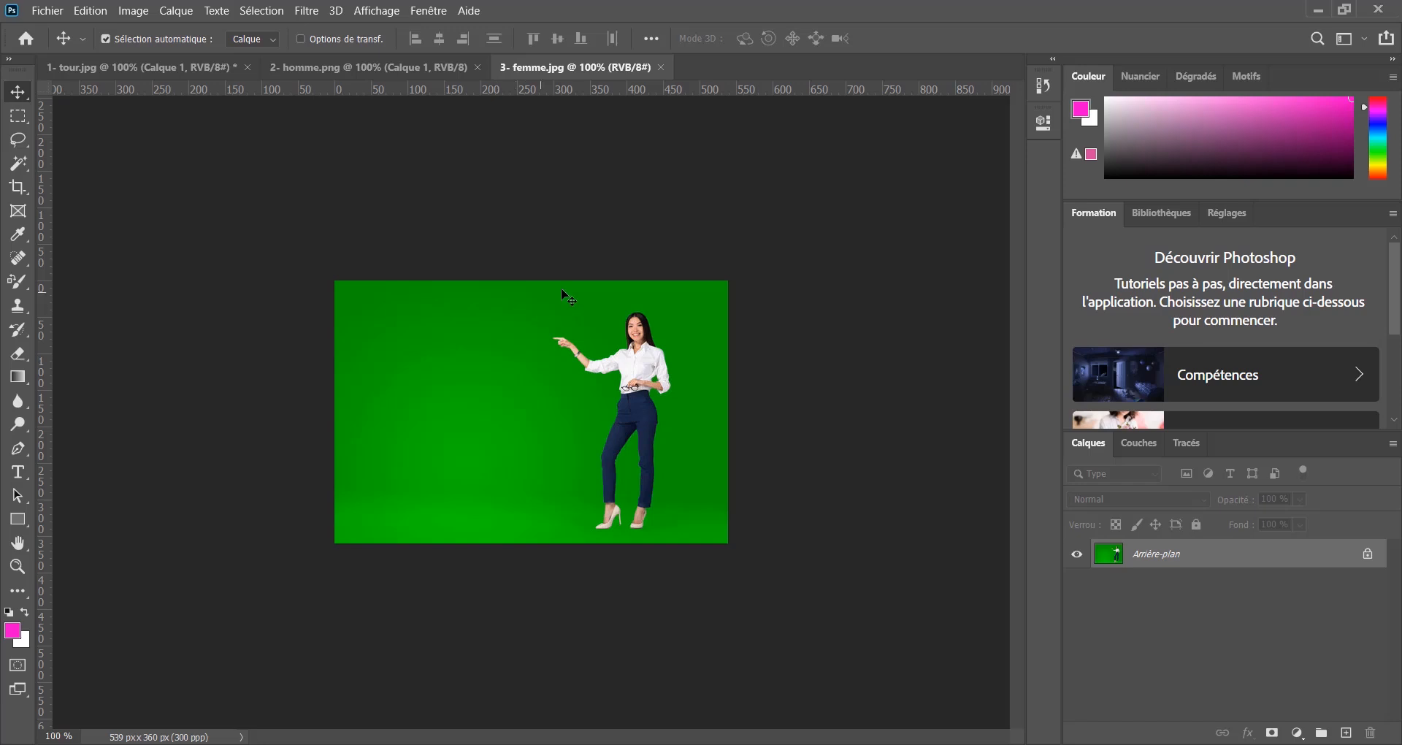
Unlock the background layer of 3- femme and place the image in the 1- tour document to the right of the man
click(1369, 556)
drag(669, 430, 536, 428)
drag(739, 546, 745, 548)
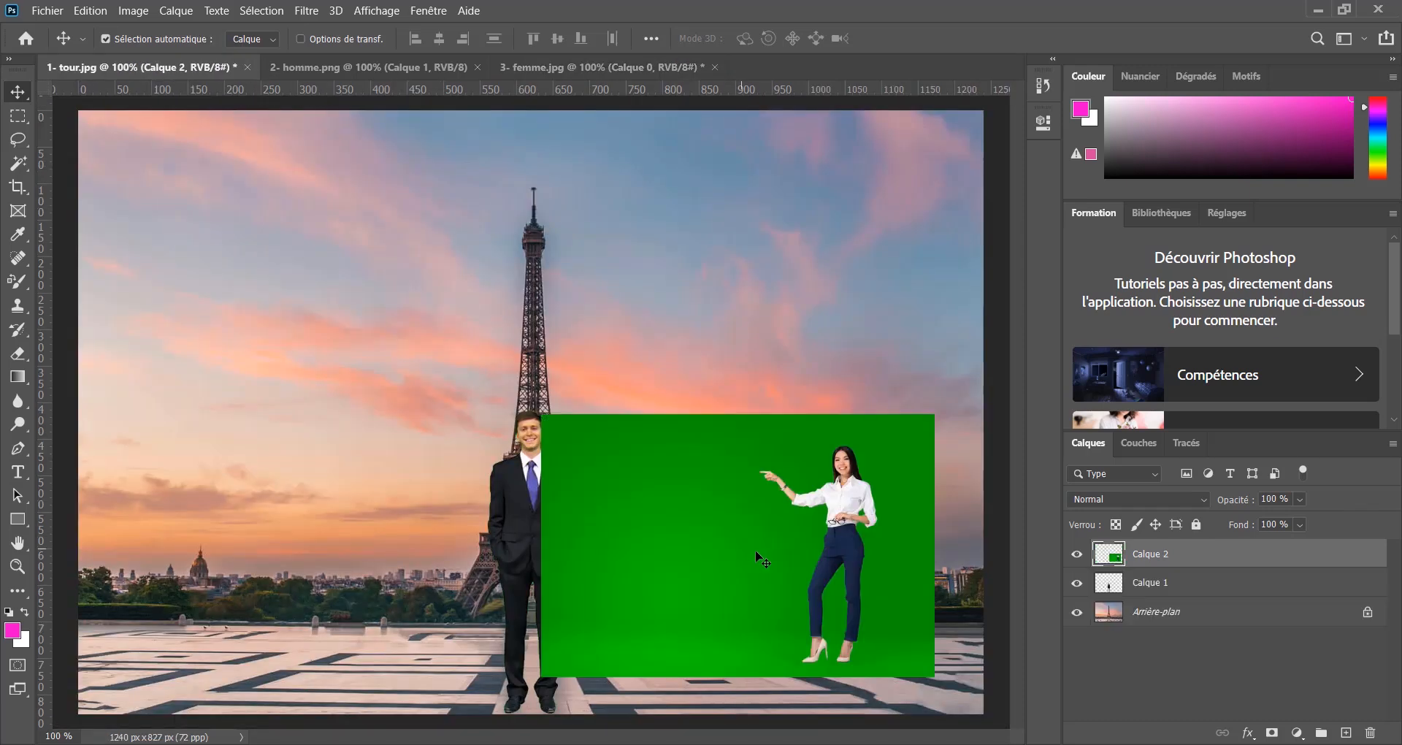
Remove the green background around the woman with the Magic Wand, and clear the selection
click(22, 169)
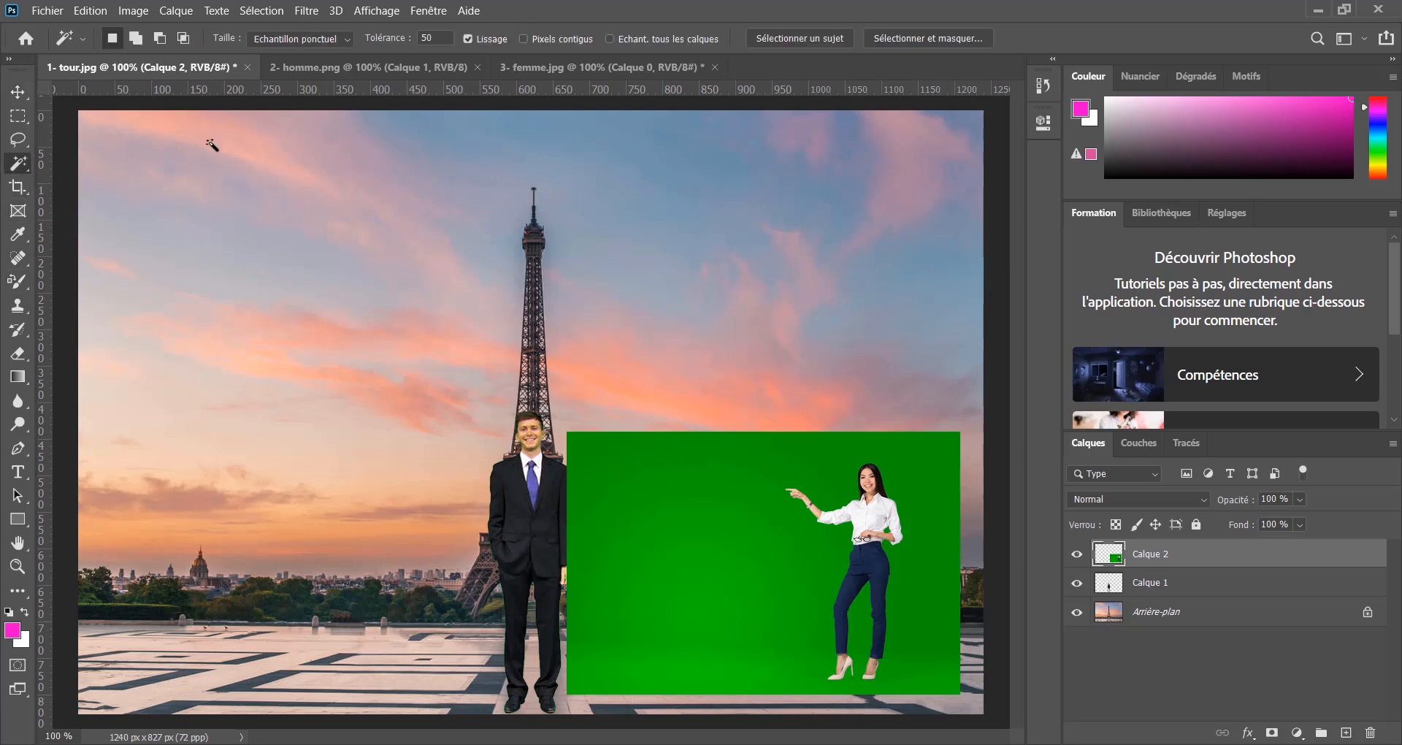
click(698, 474)
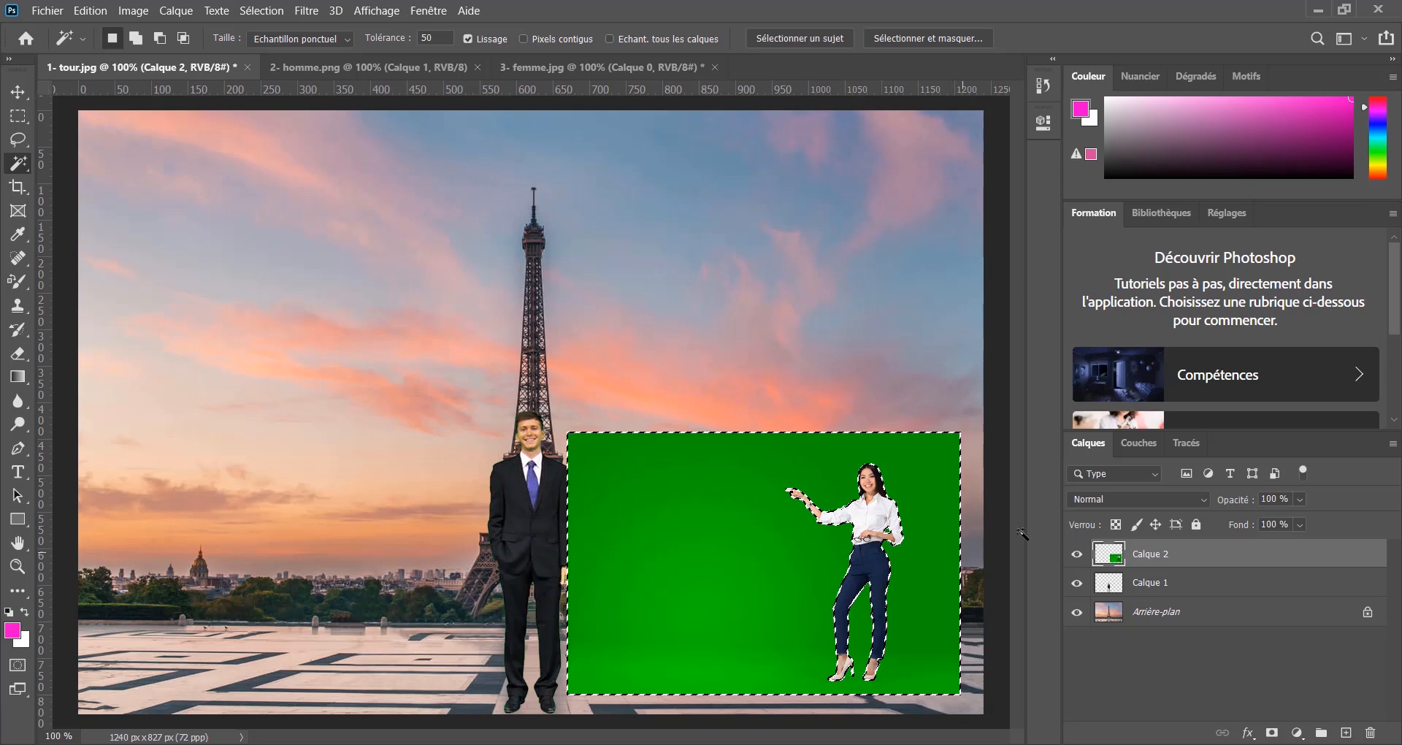
key(Delete)
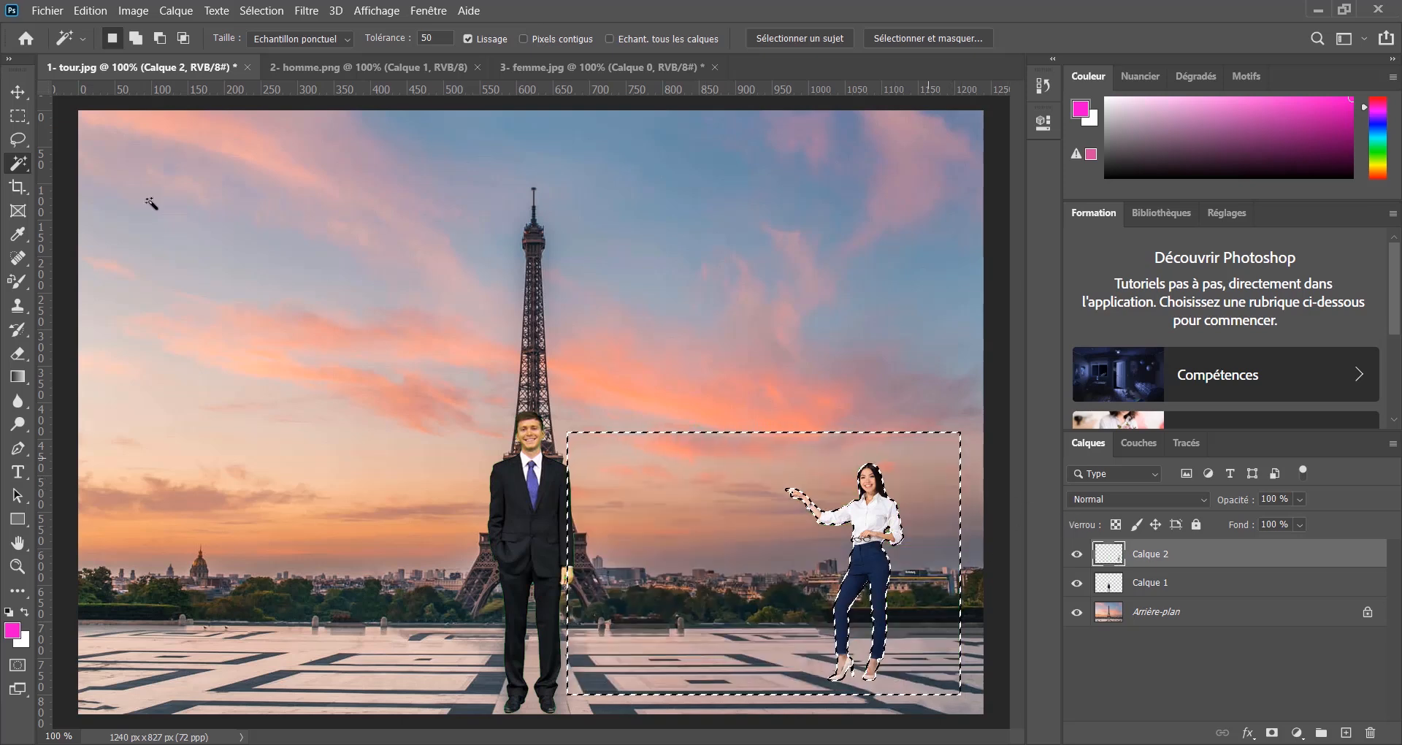
key(ctrl+d)
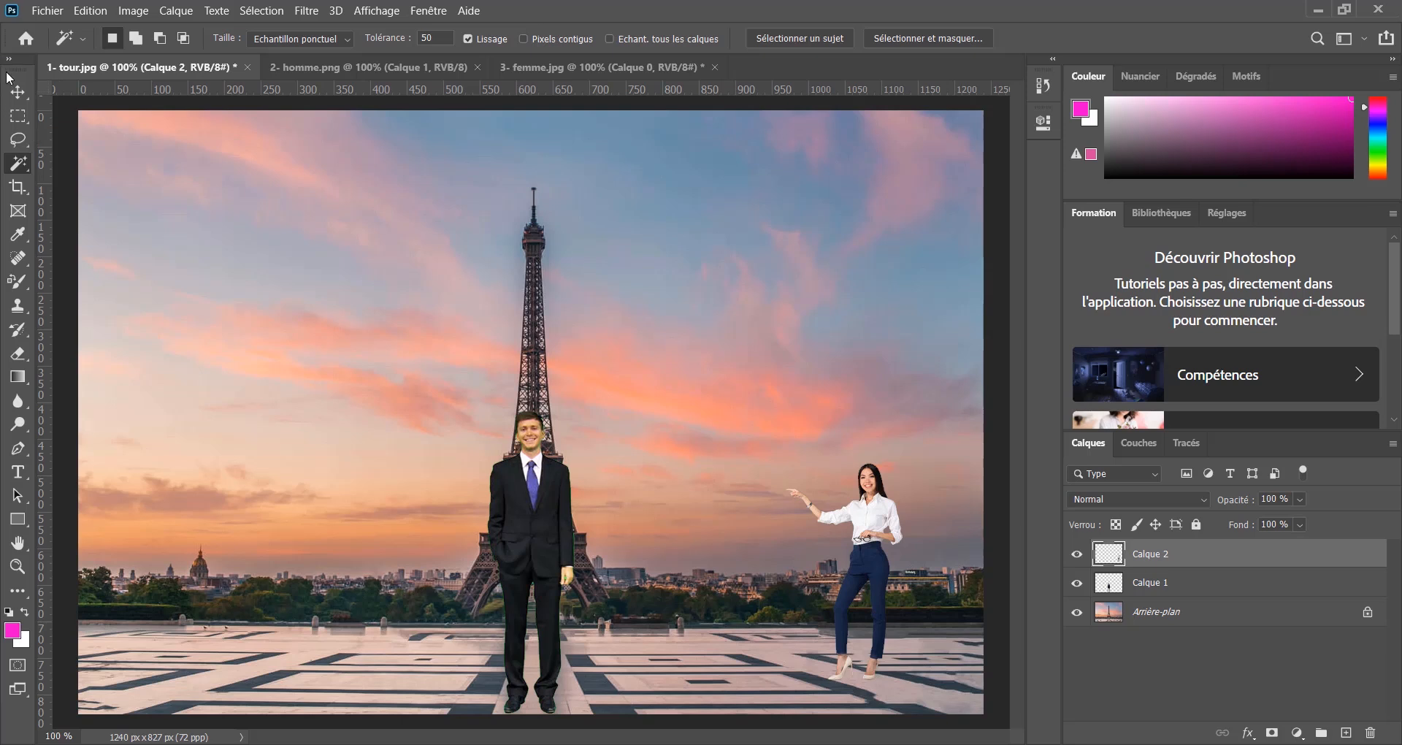
Enlarge the woman to about 117.15% and position her to the right of the man, with her feet near the image's lower edge
click(18, 91)
drag(849, 530, 799, 533)
key(ctrl+t)
mouse_move(843, 473)
mouse_down()
mouse_move(867, 411)
mouse_move(858, 452)
mouse_up()
drag(837, 532, 782, 549)
drag(800, 466, 809, 451)
drag(791, 543, 789, 544)
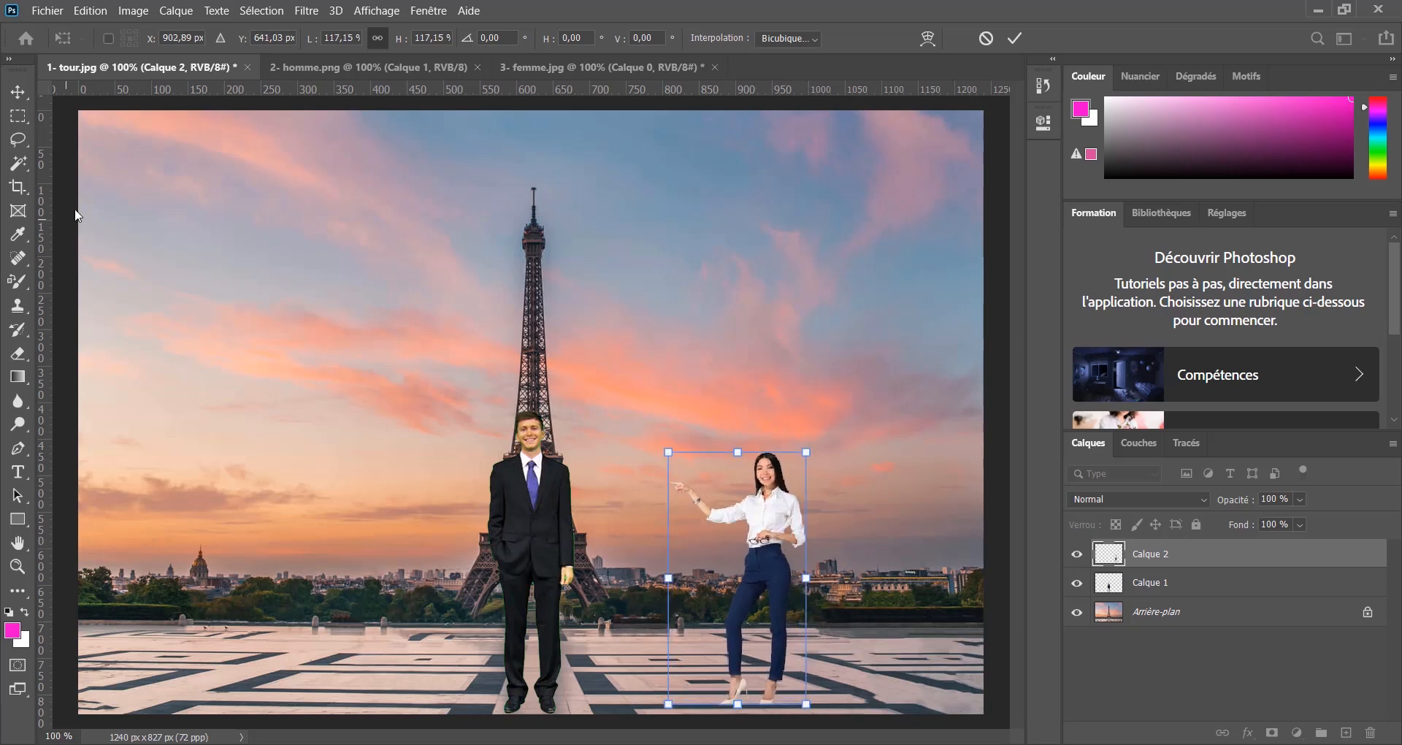
click(23, 97)
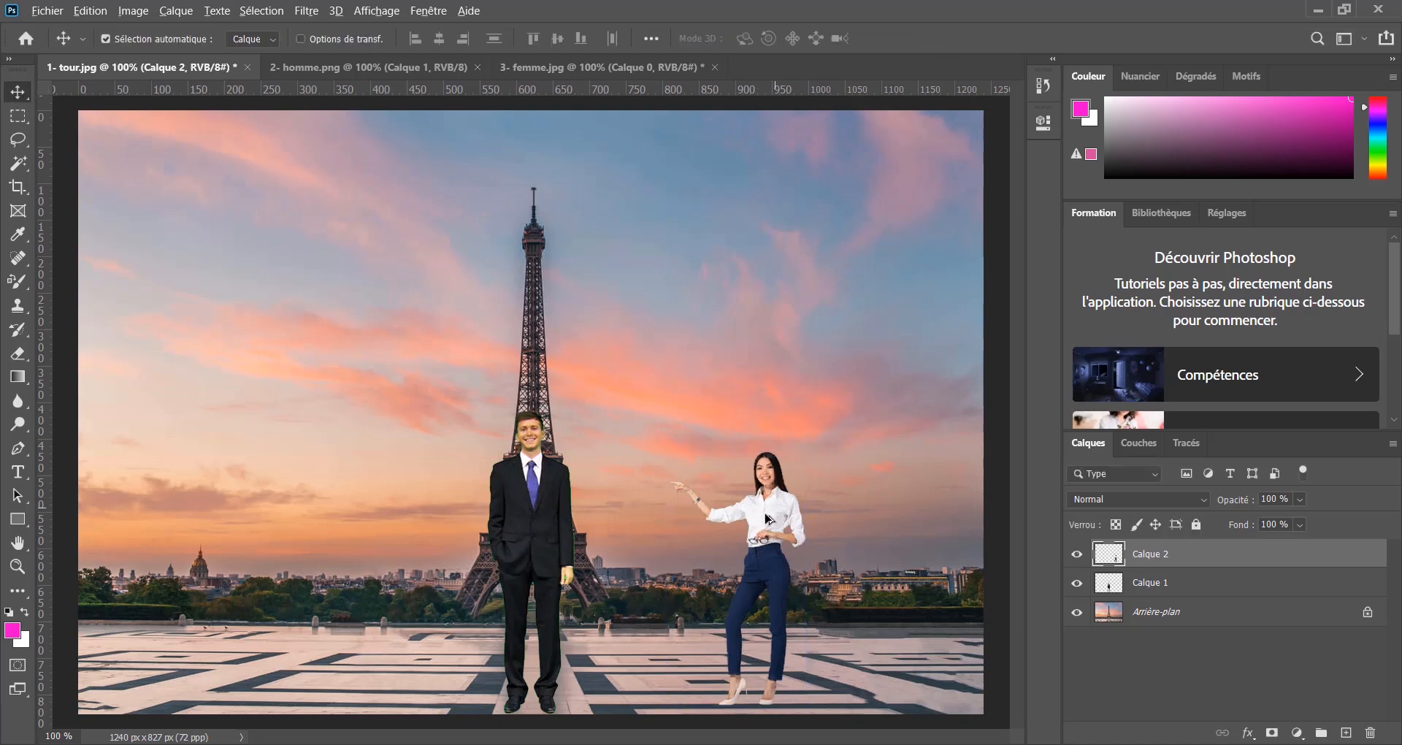
Duplicate the woman to the left of the man and flip the copy horizontally so she points toward him
drag(759, 512, 353, 512)
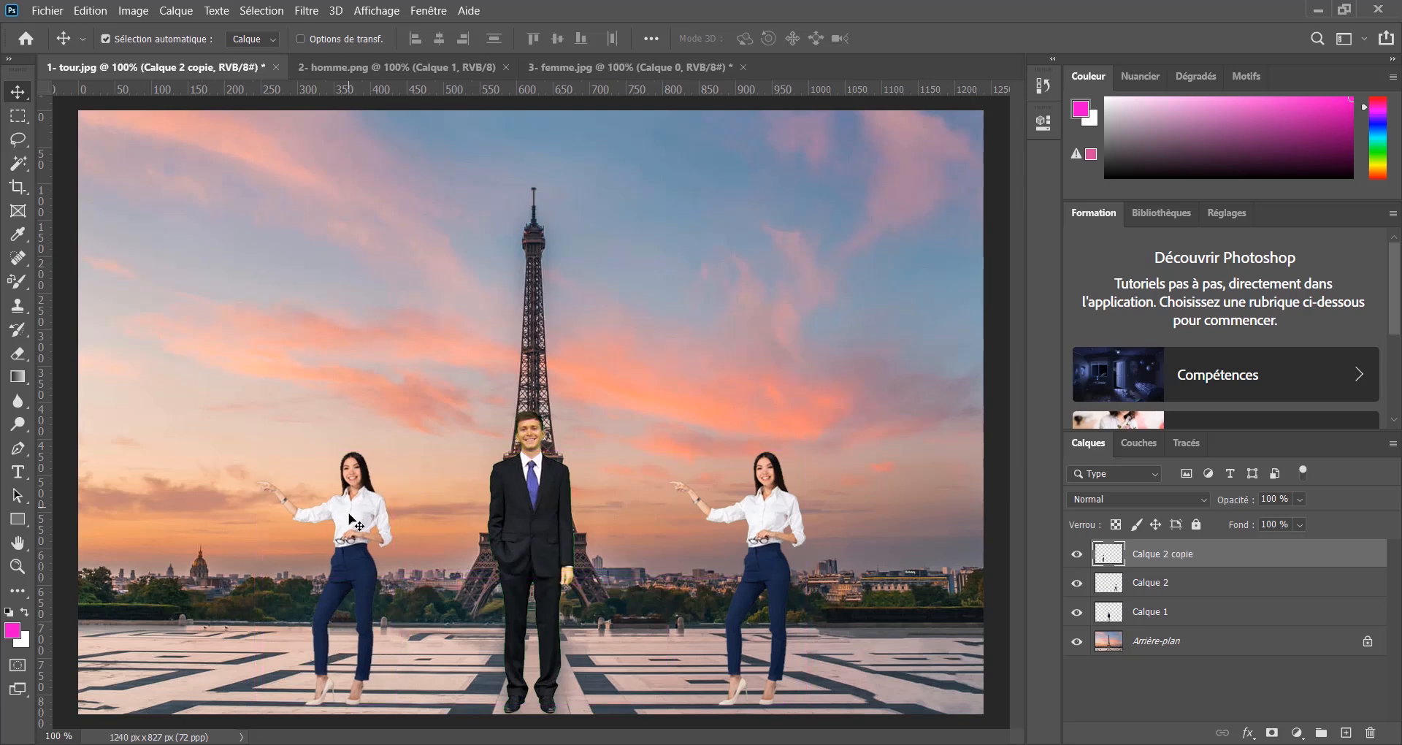
click(90, 10)
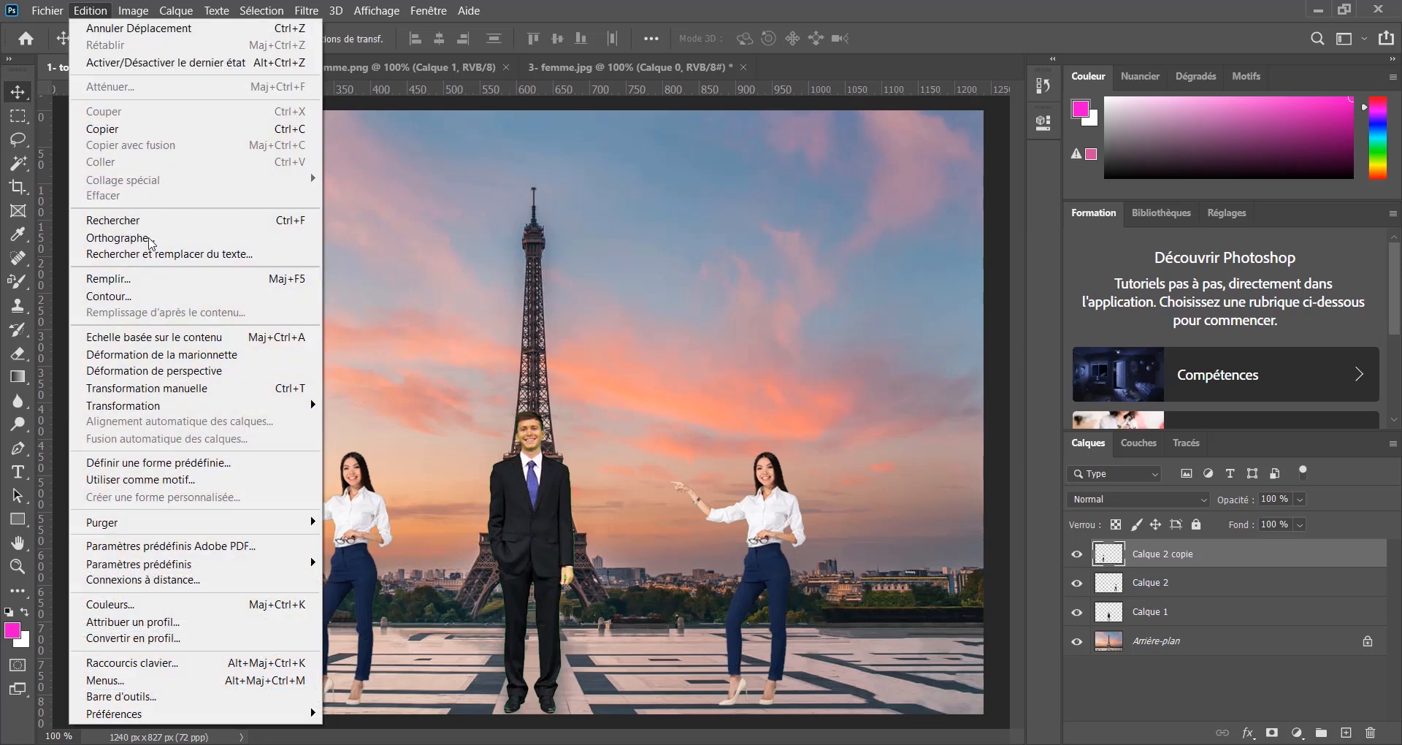
mouse_move(203, 405)
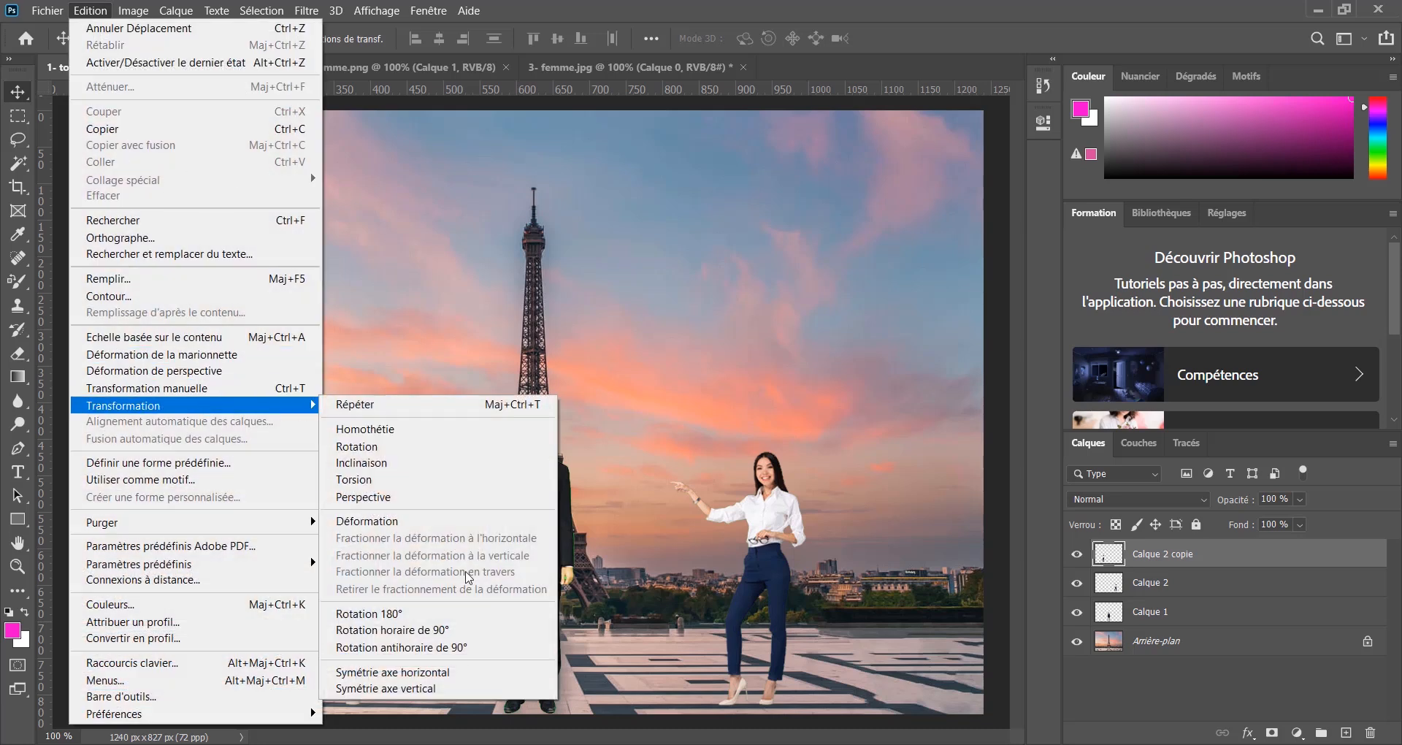
click(387, 672)
mouse_move(294, 544)
mouse_down()
mouse_move(281, 543)
mouse_move(296, 546)
mouse_up()
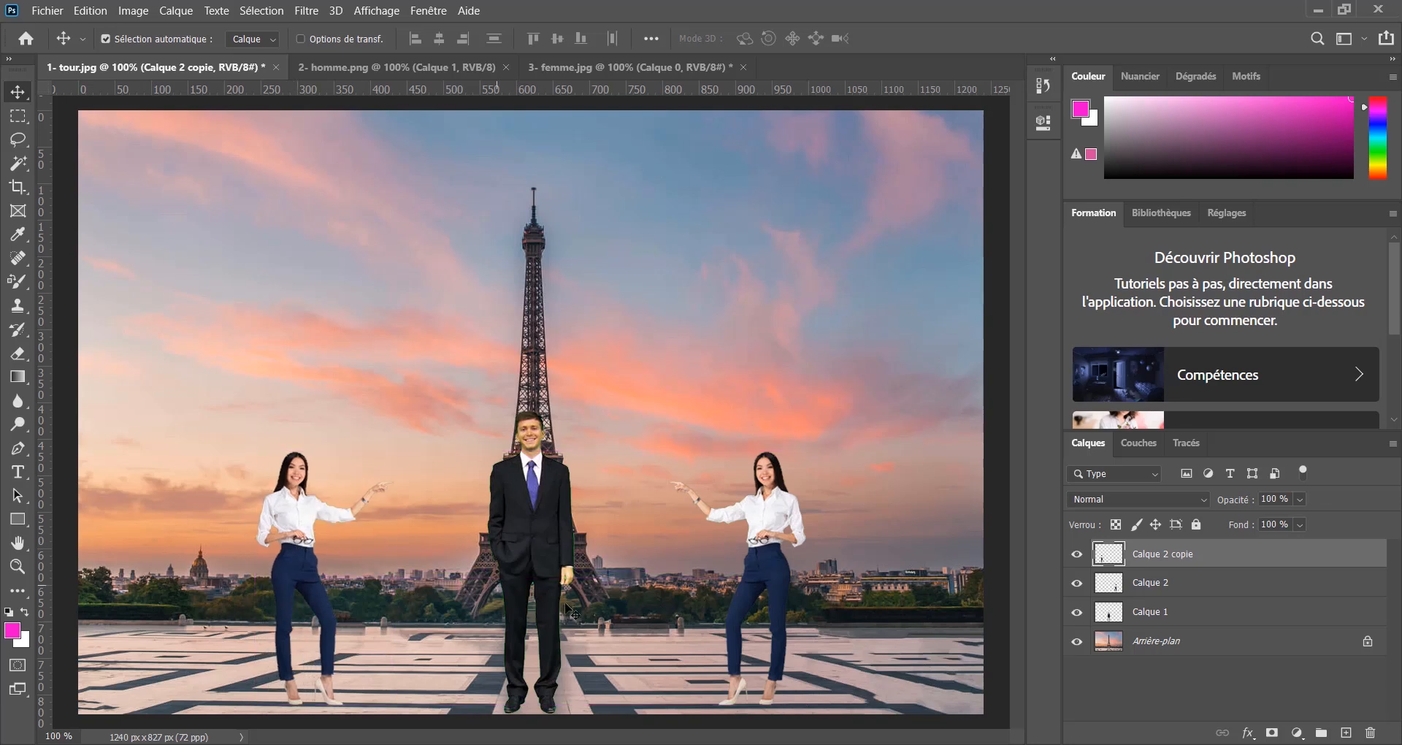
Scale the man on Calque 1 to about 88.88% and centre him between the two women with feet level with theirs
click(562, 544)
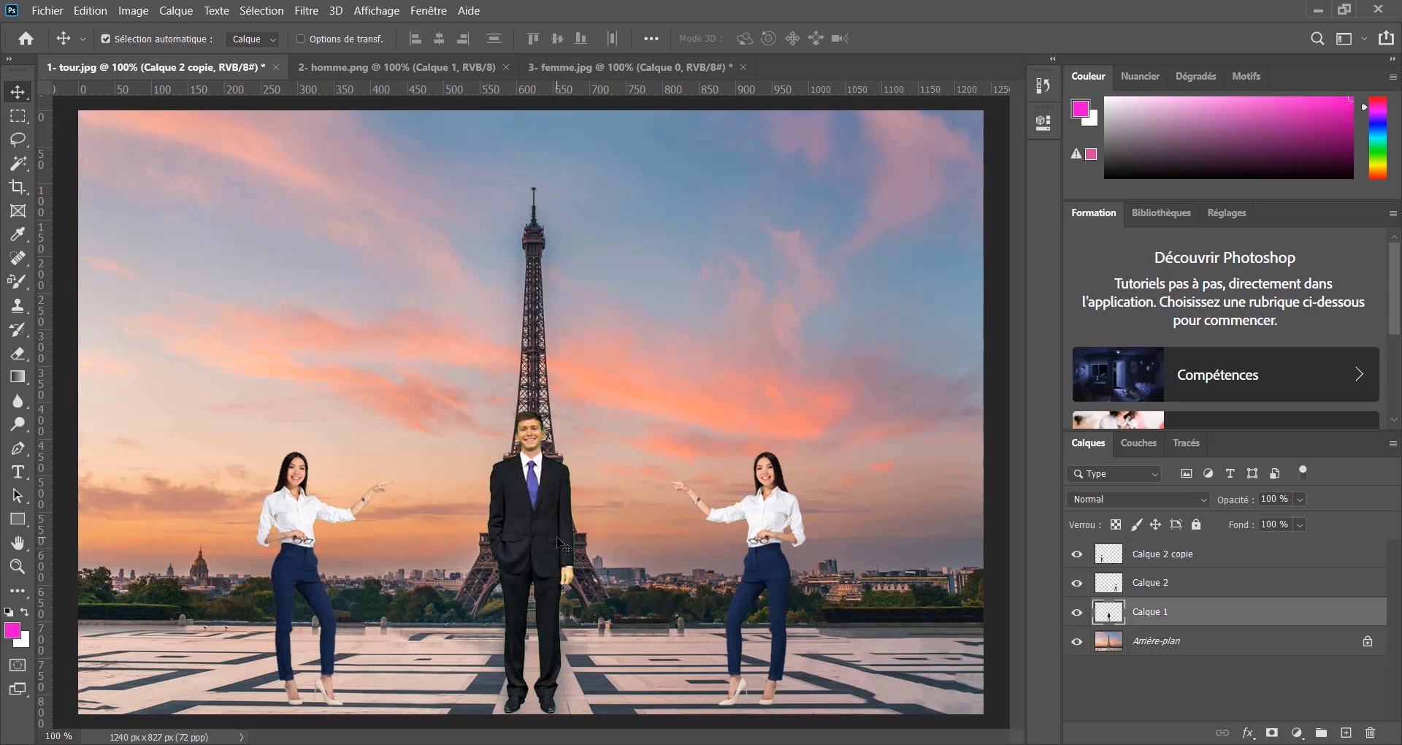
key(ctrl+t)
drag(570, 412, 564, 445)
drag(536, 525, 546, 514)
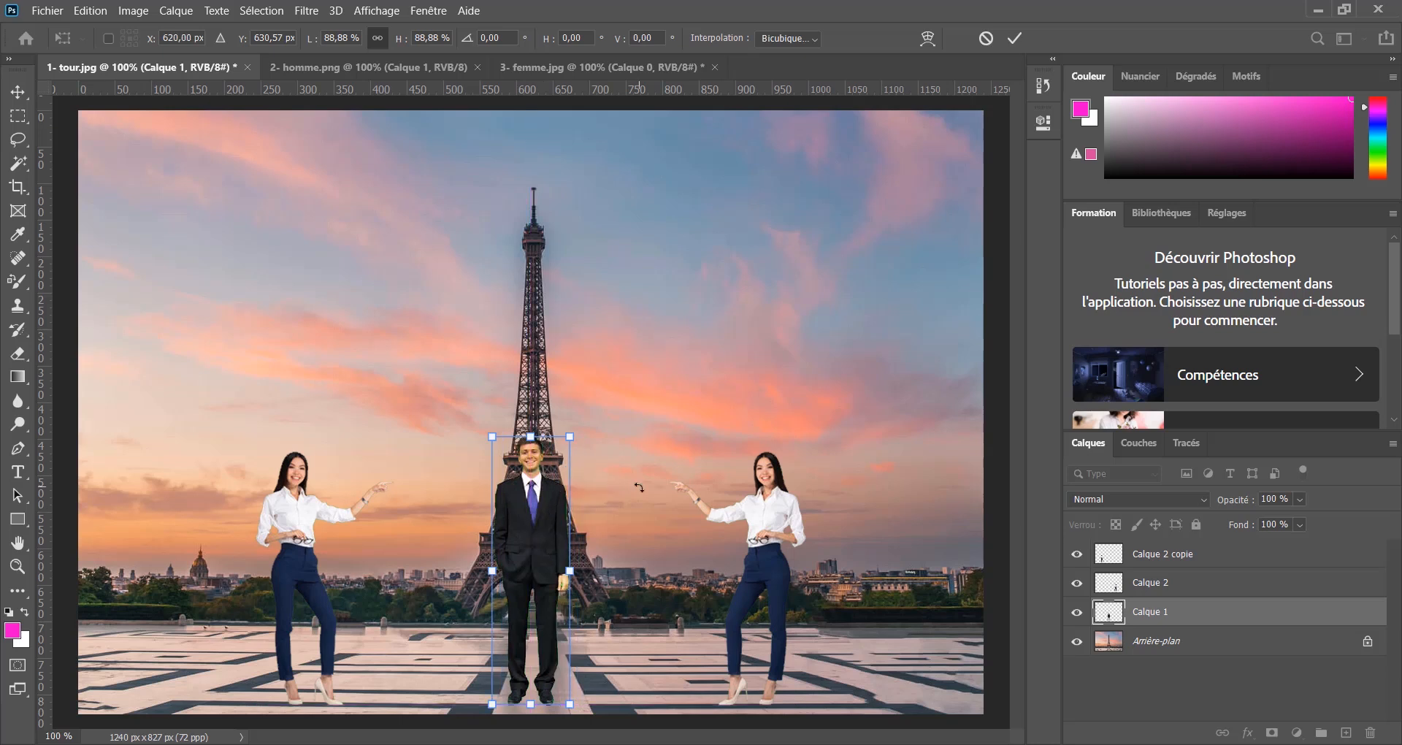
click(18, 92)
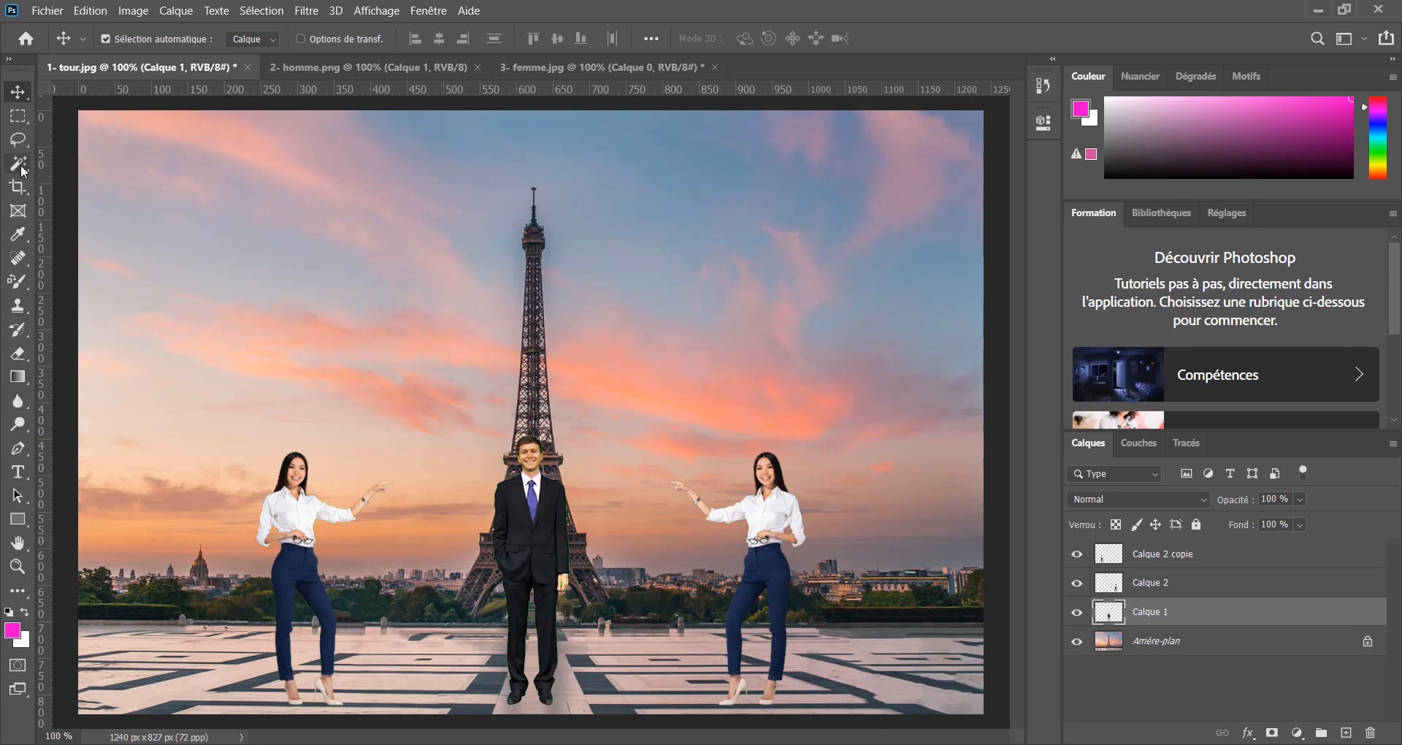
Select the dark blue trousers of the left woman on the Calque 2 copie layer with the Magic Wand
click(1166, 557)
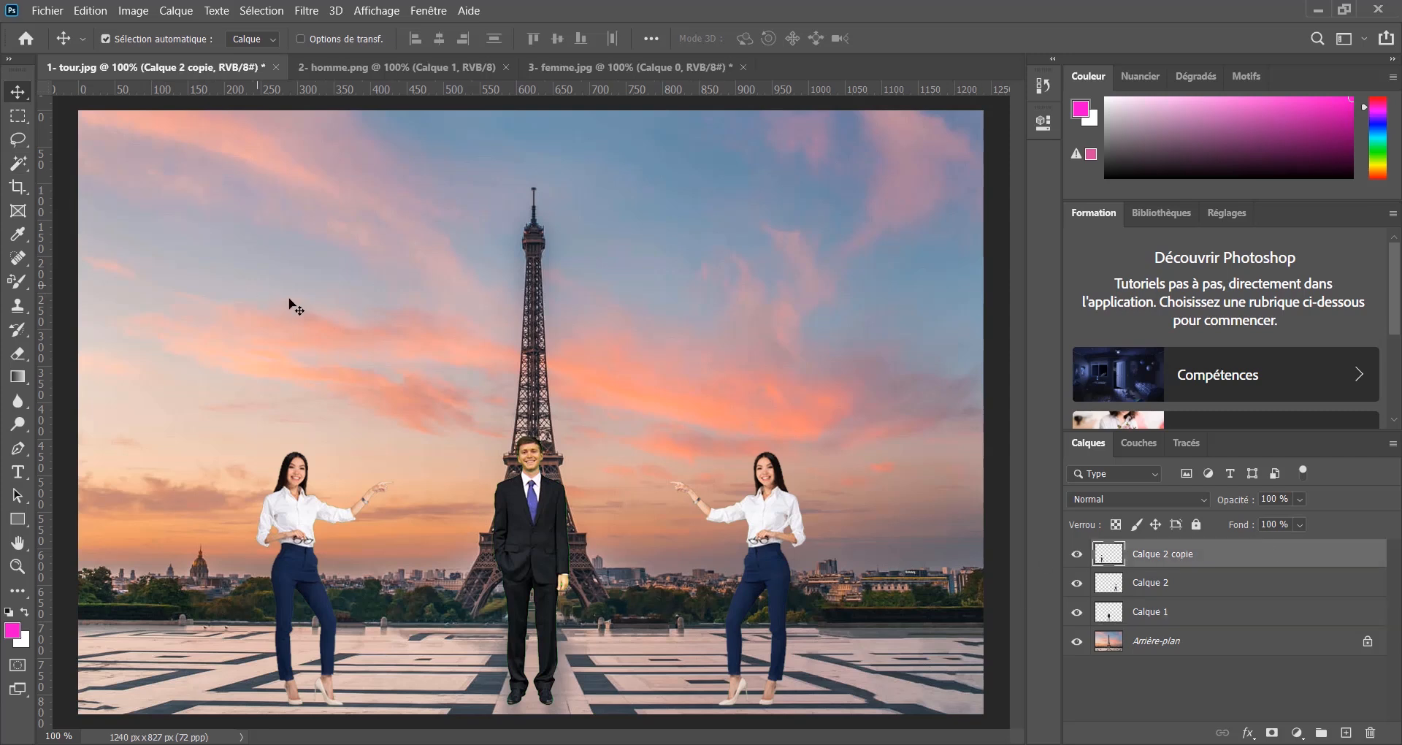
click(1193, 586)
click(18, 163)
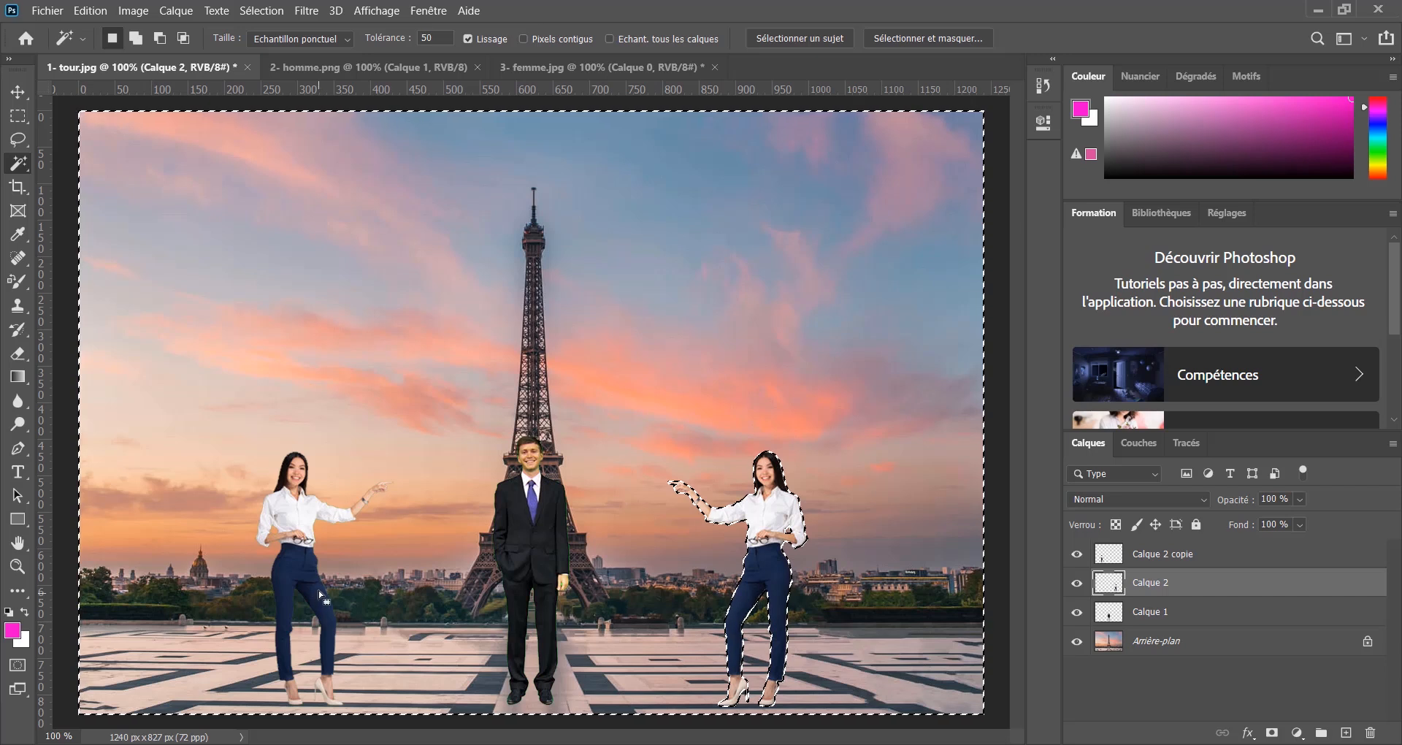
click(1182, 556)
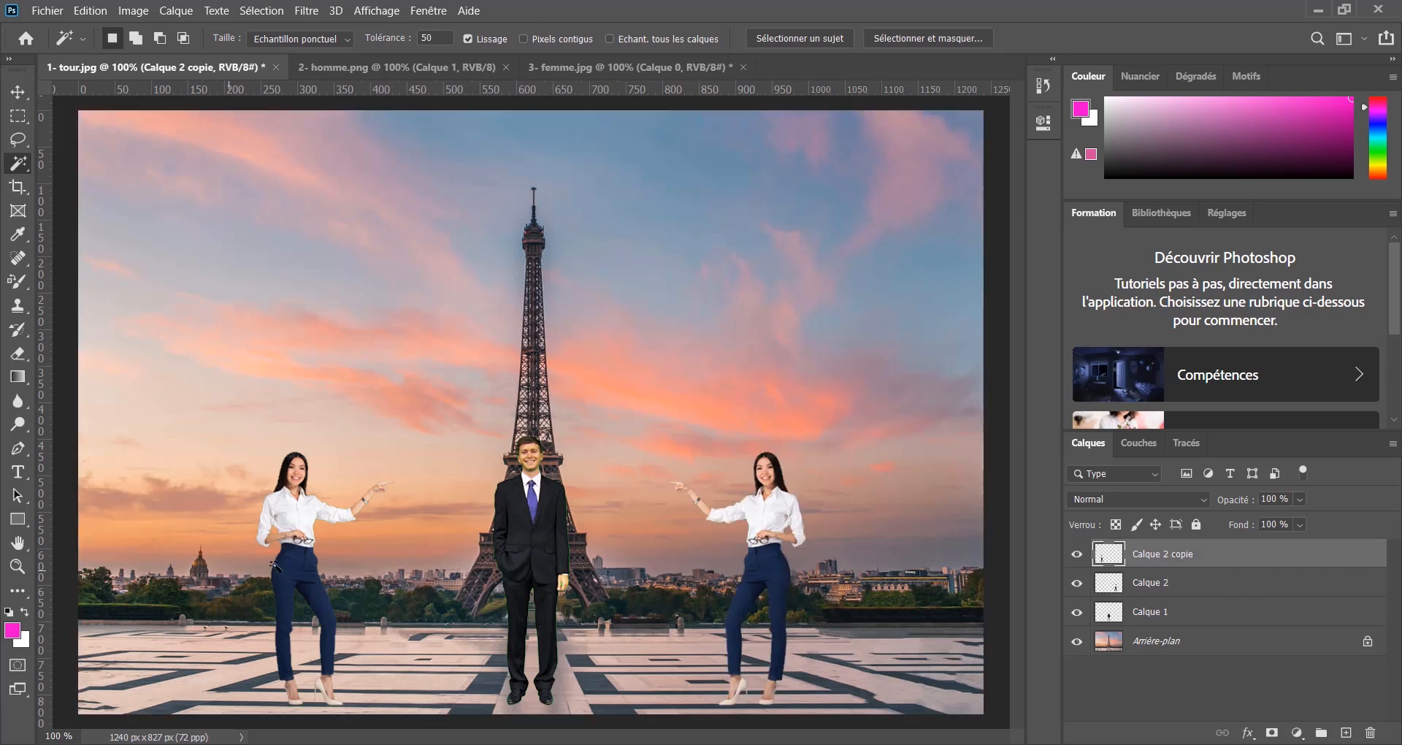
click(314, 568)
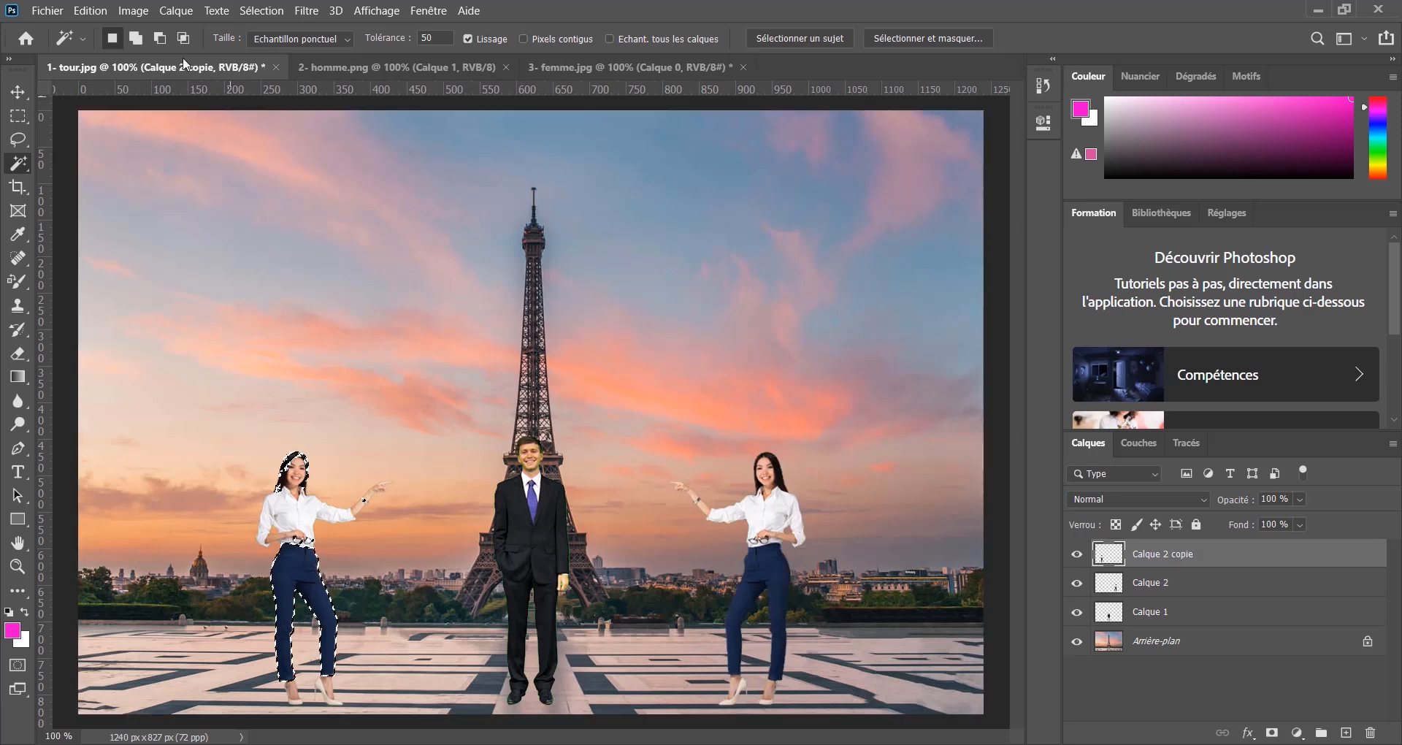
Subtract the left woman's hair and waist areas from the selection with the Quick Selection tool, keeping only the trousers selected
right_click(24, 155)
click(102, 172)
mouse_move(291, 478)
mouse_down()
mouse_move(271, 461)
mouse_move(301, 483)
mouse_up()
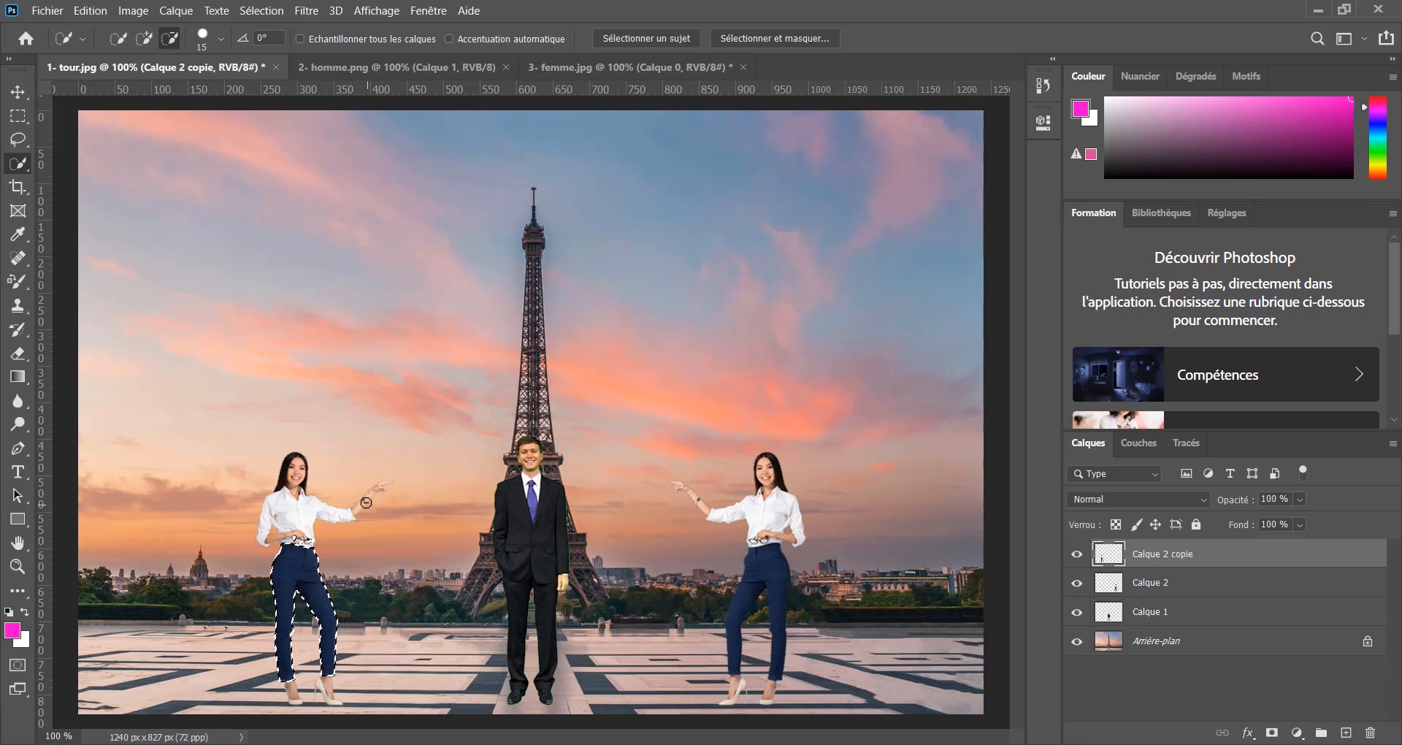
drag(308, 534, 315, 534)
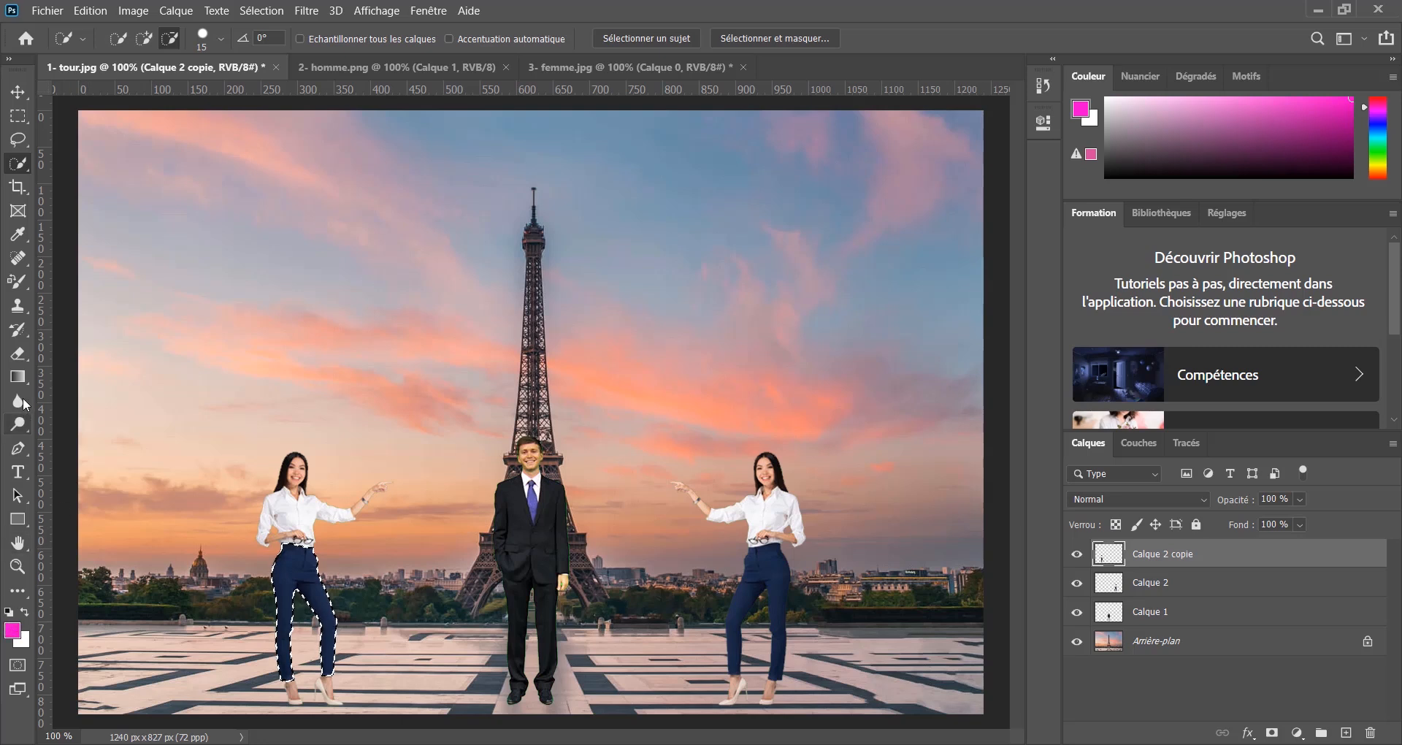
Recolour the left woman's selected trousers magenta (ff00cc) using the Color Replacement tool with a 38 px brush
click(21, 335)
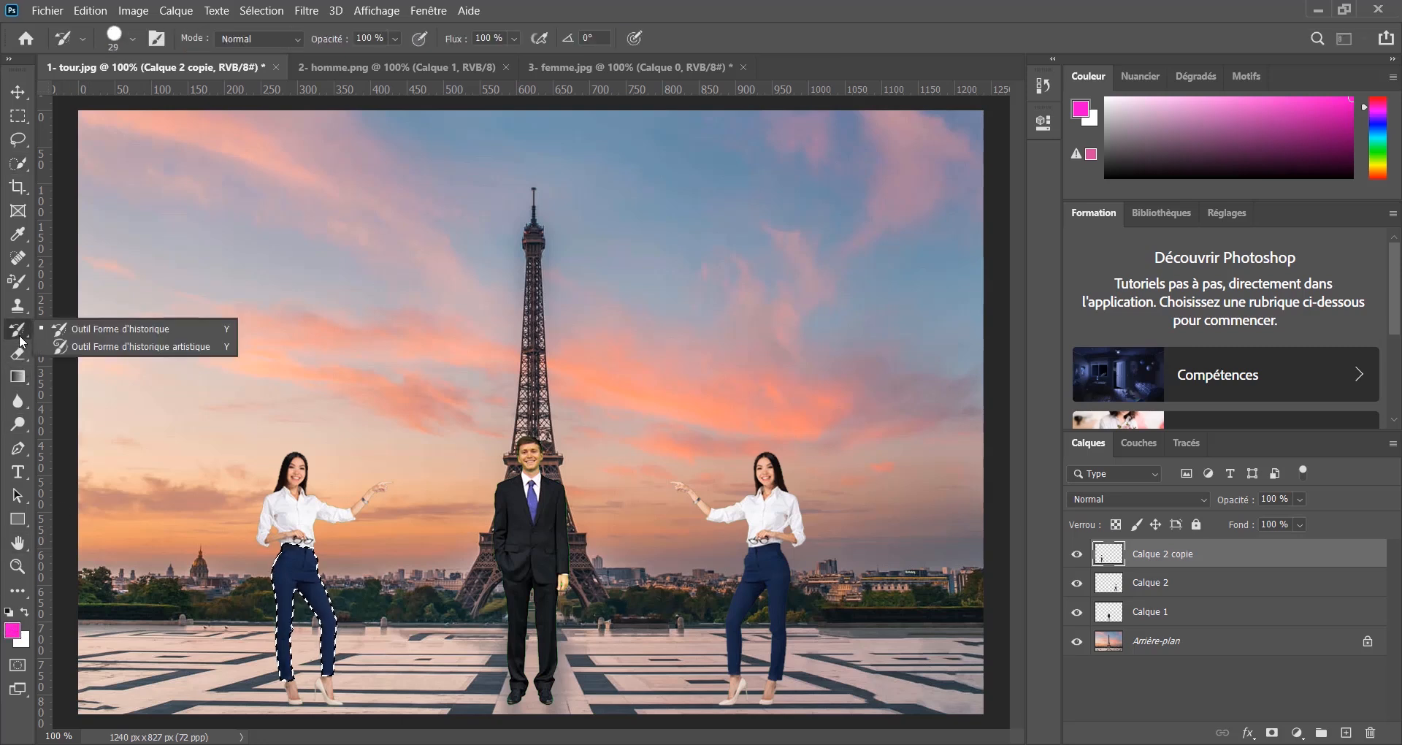
click(18, 281)
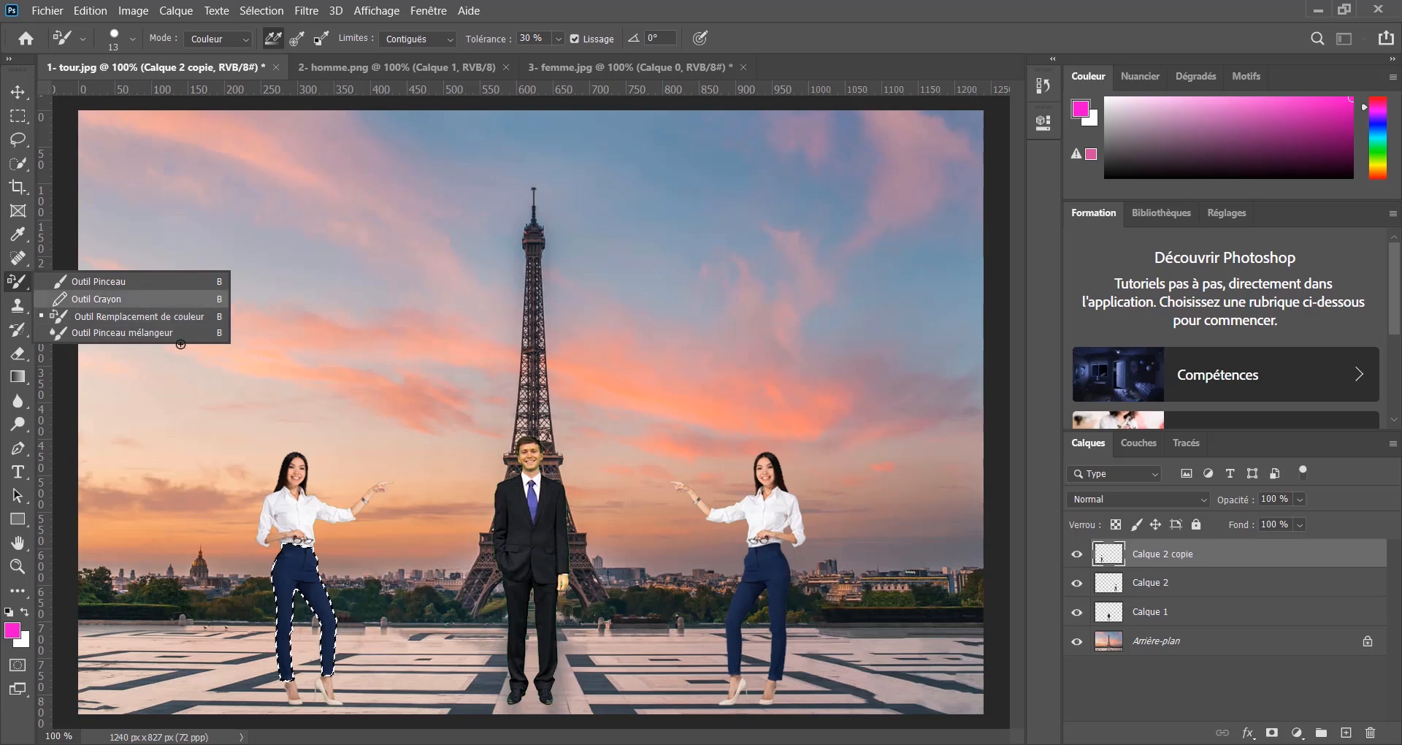
click(156, 320)
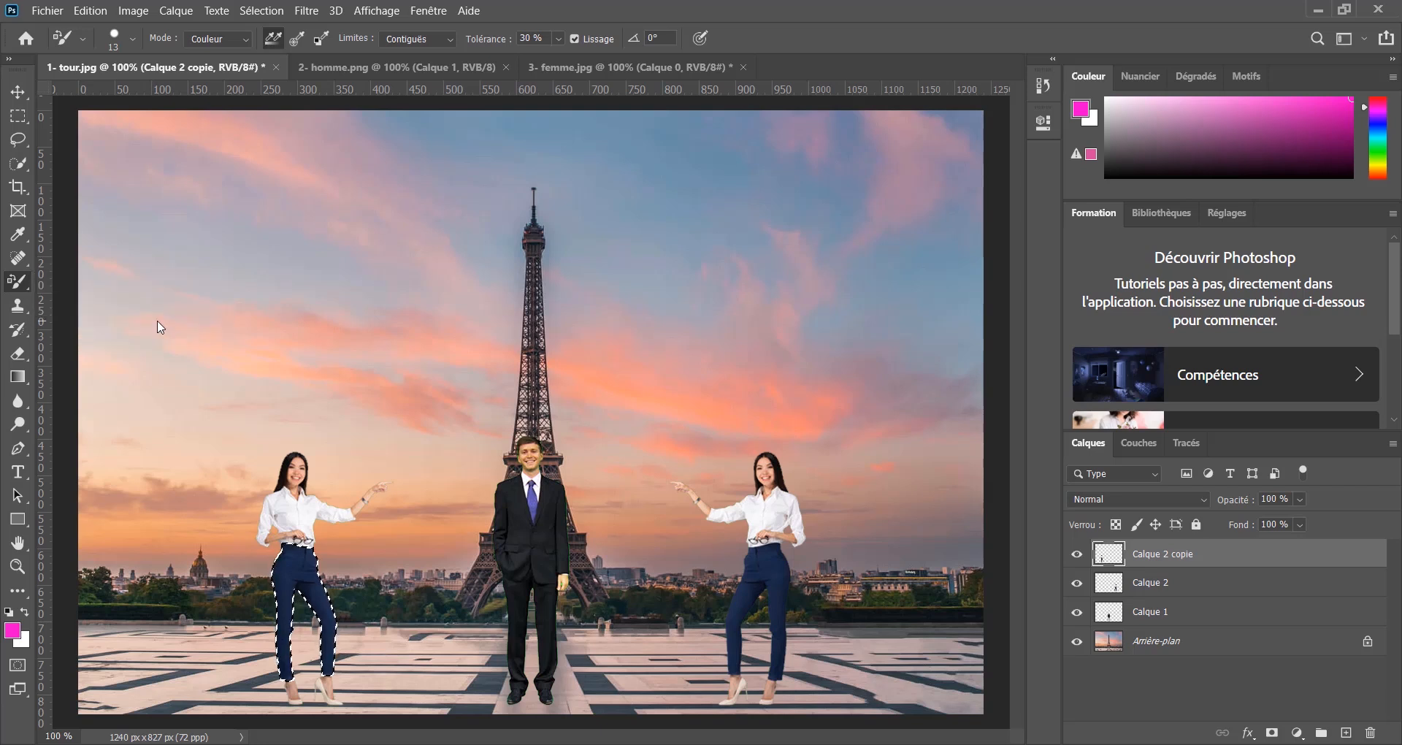
click(14, 637)
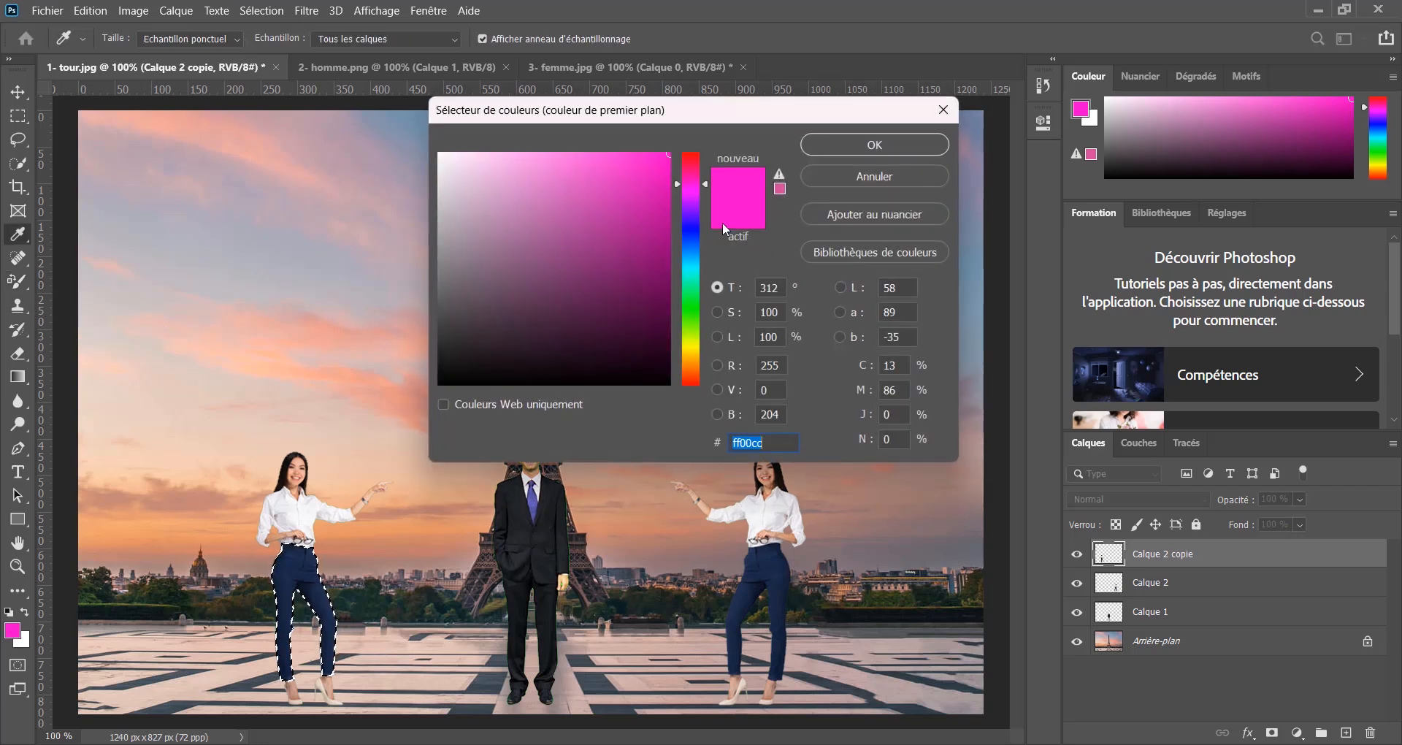
click(836, 154)
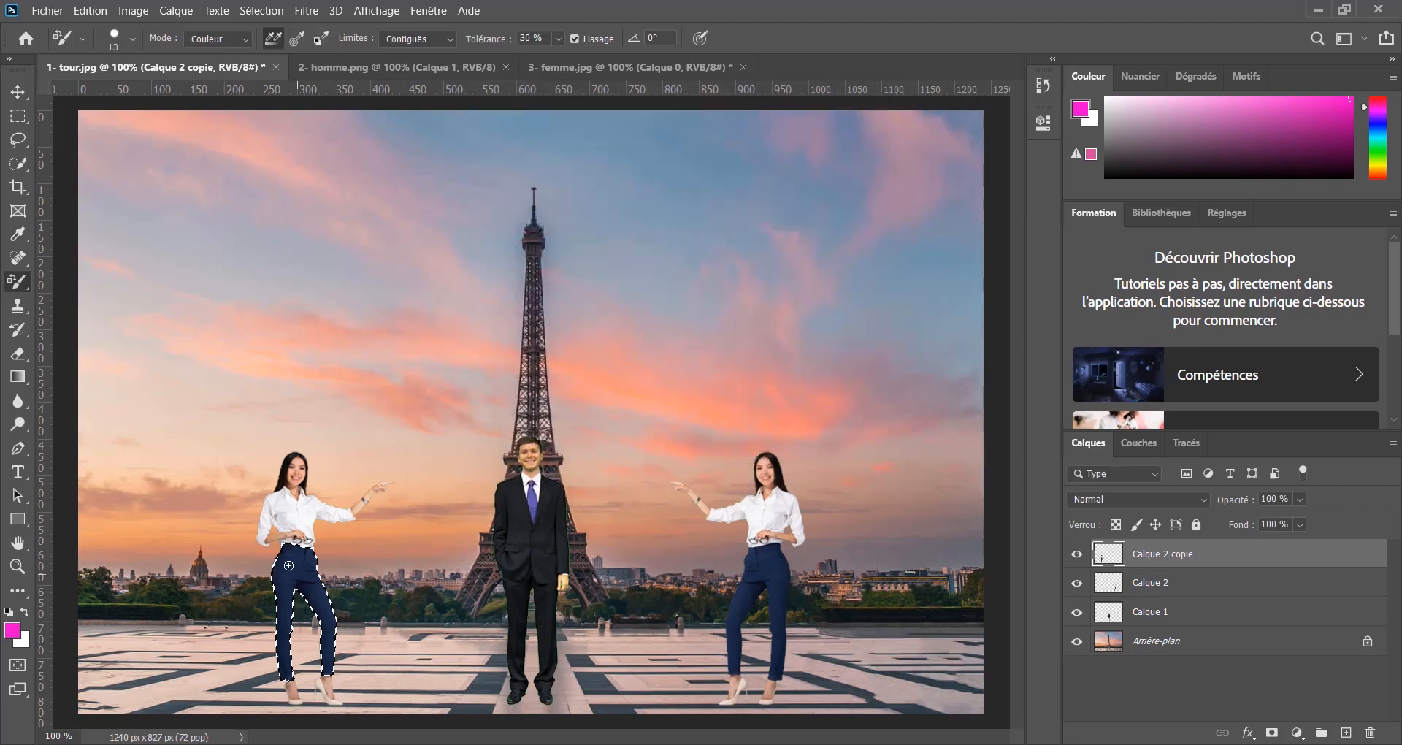
click(132, 40)
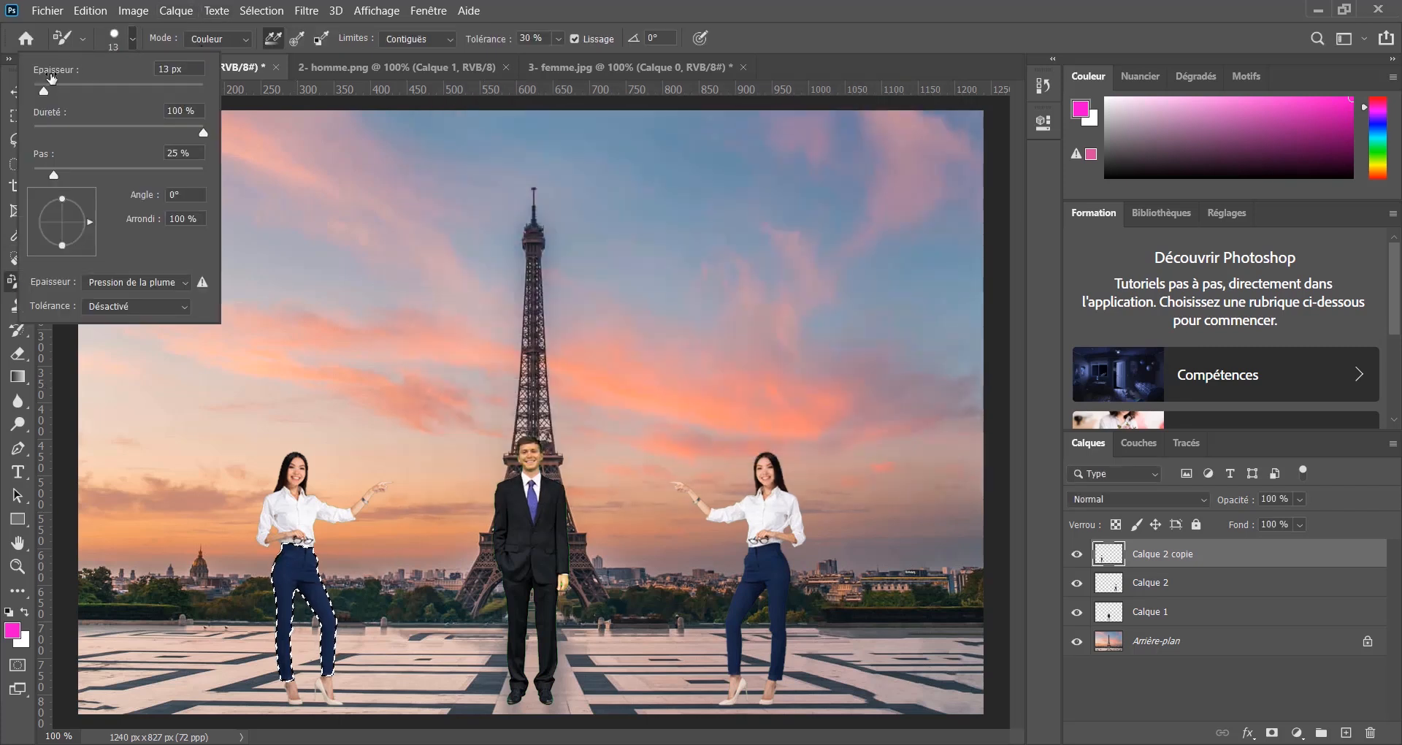
drag(46, 92, 72, 92)
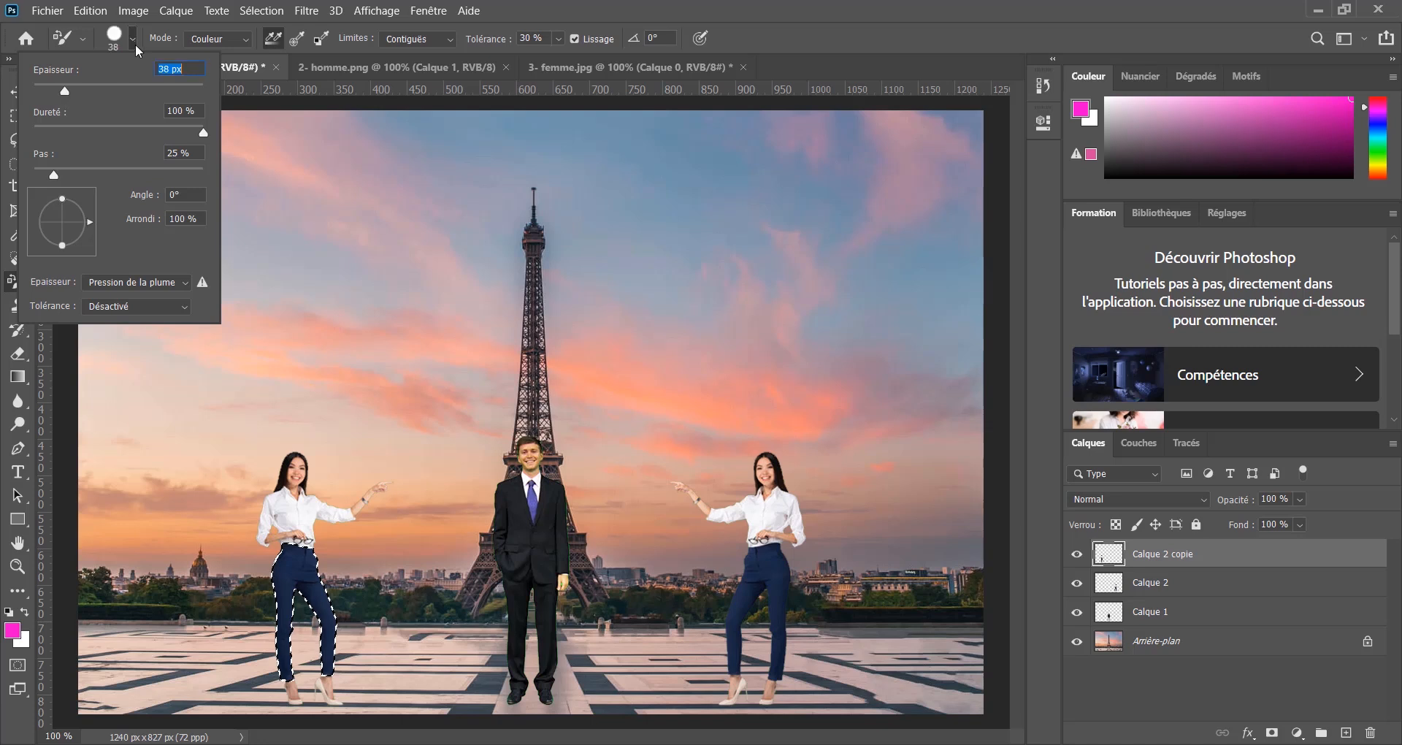
click(135, 45)
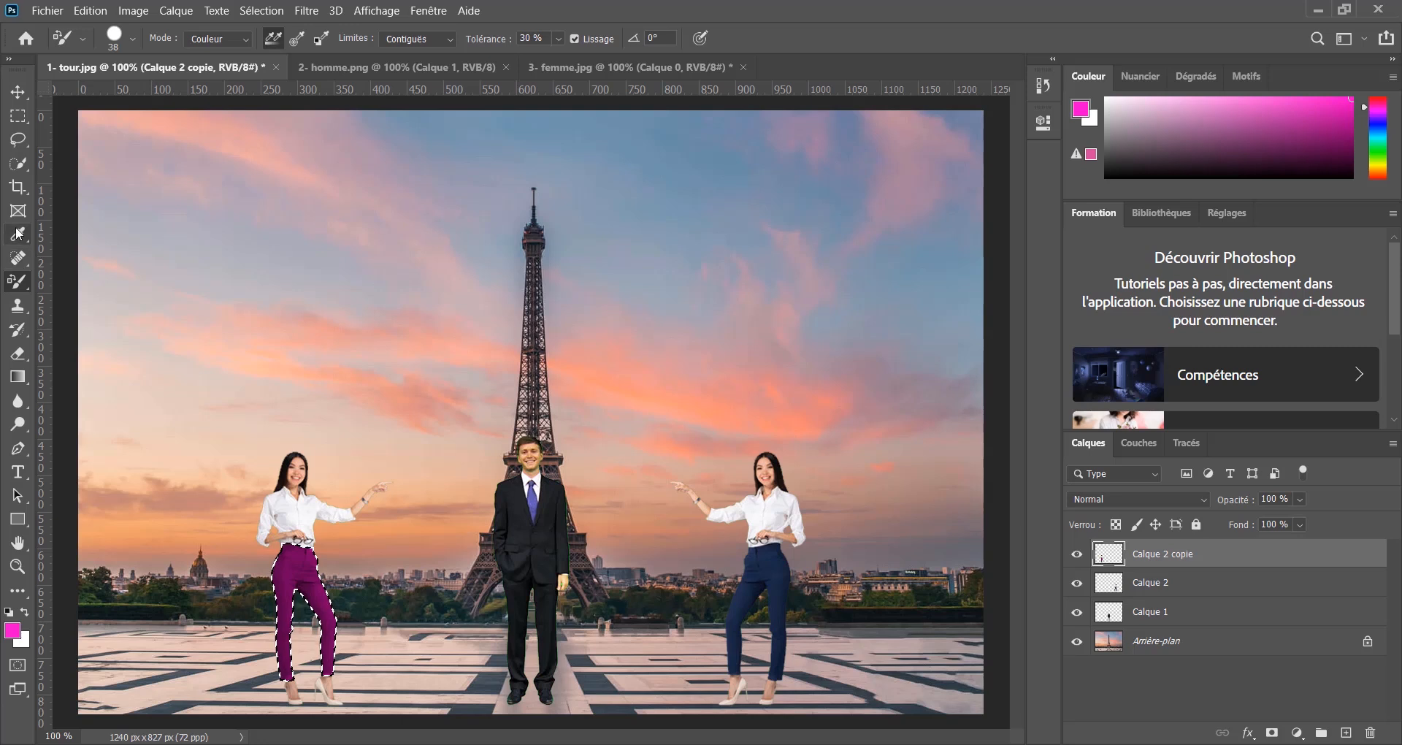
Select the left woman's white shirt on the Calque 2 copie layer with the Magic Wand
click(14, 167)
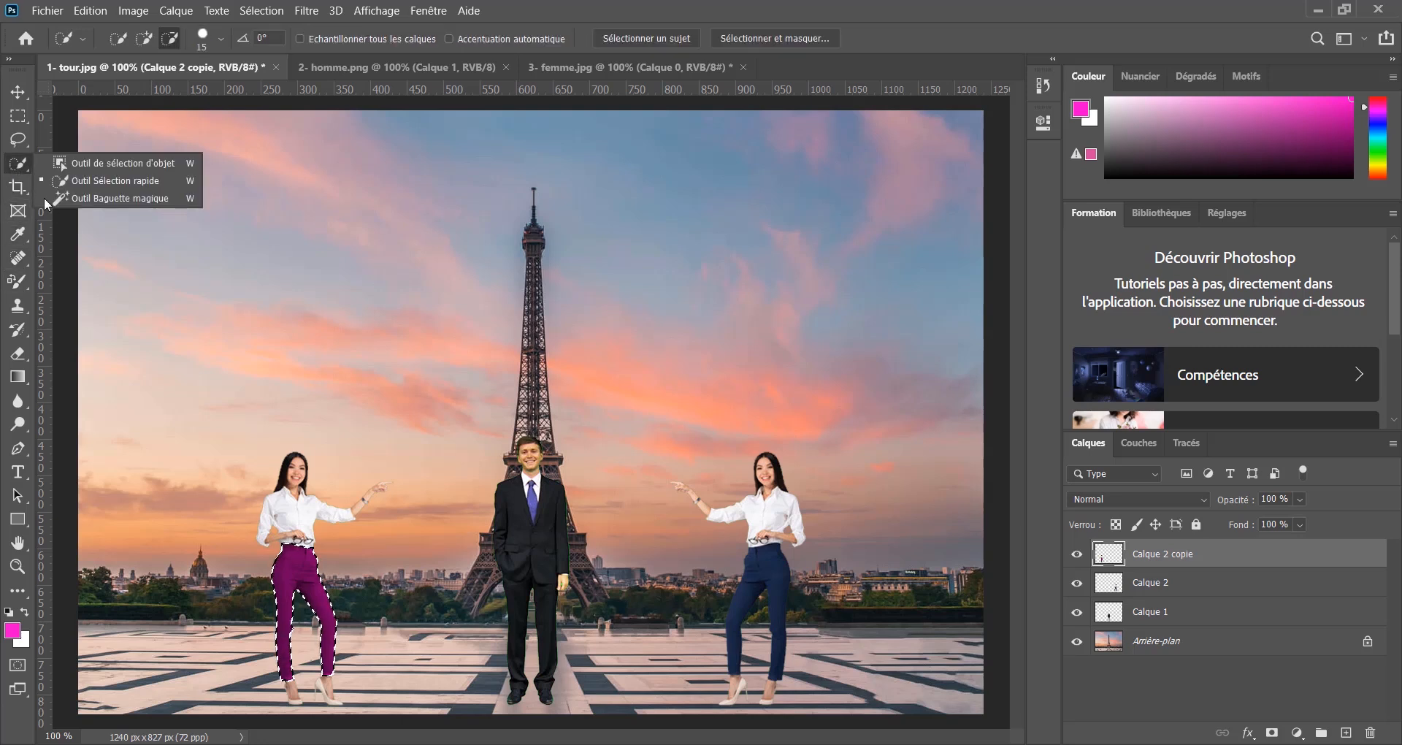
click(119, 198)
click(308, 514)
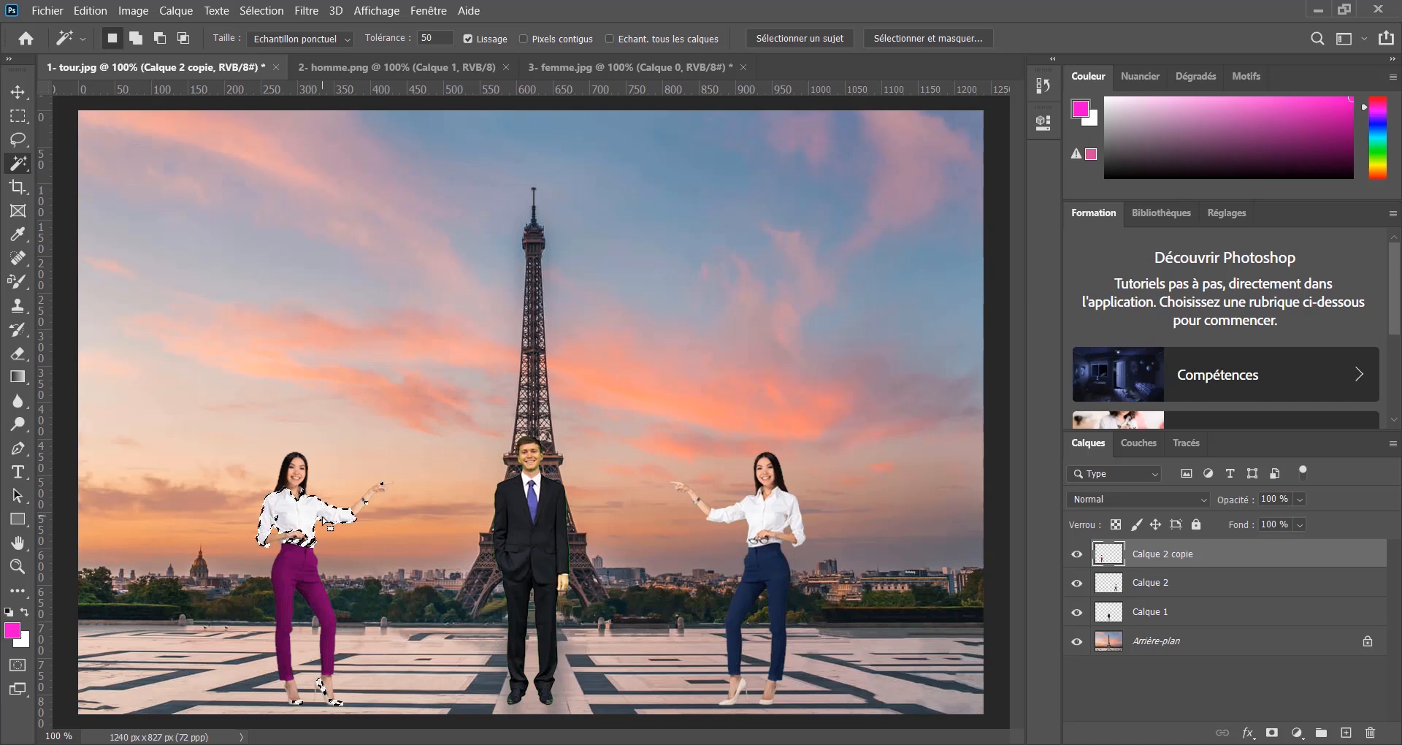
Extend the selection over the left woman's entire shirt and sleeves using the Quick Selection tool with a 9 px brush
click(18, 566)
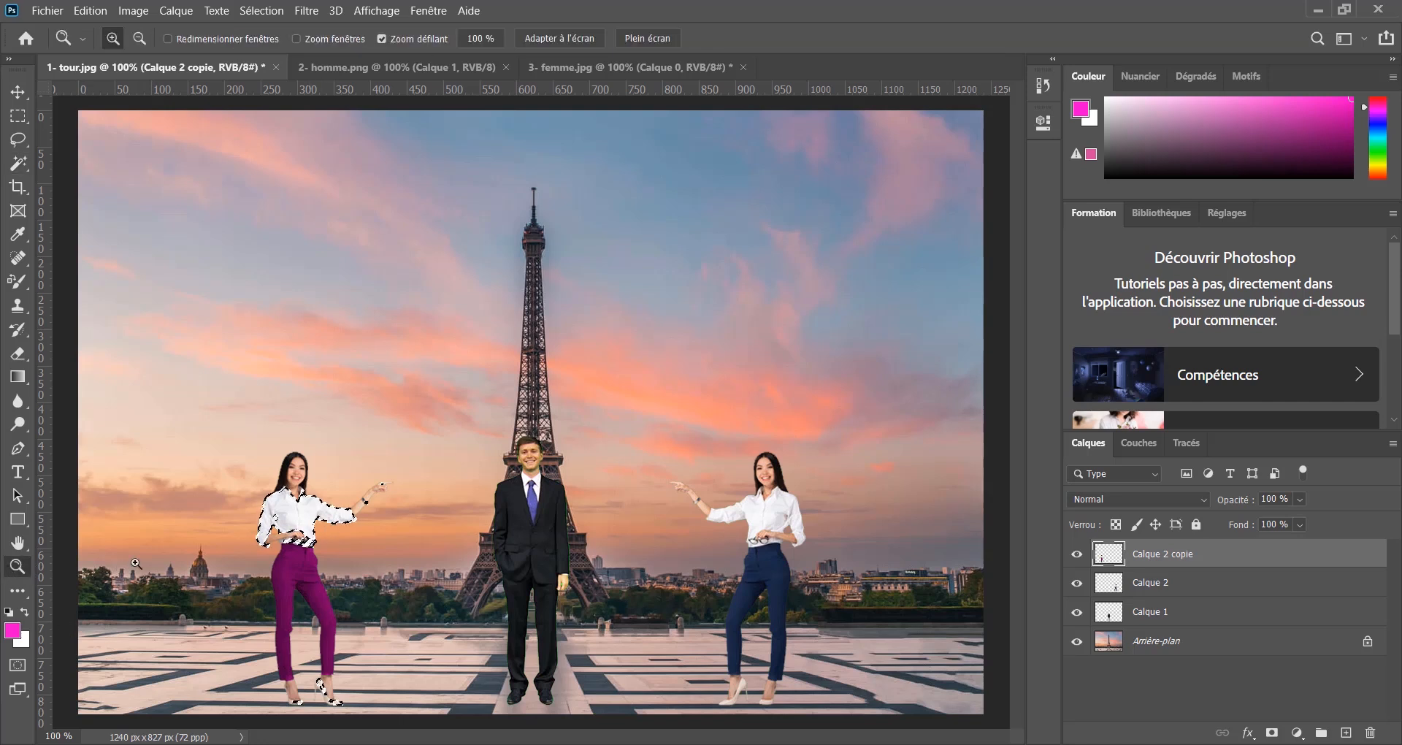
click(227, 521)
click(227, 521)
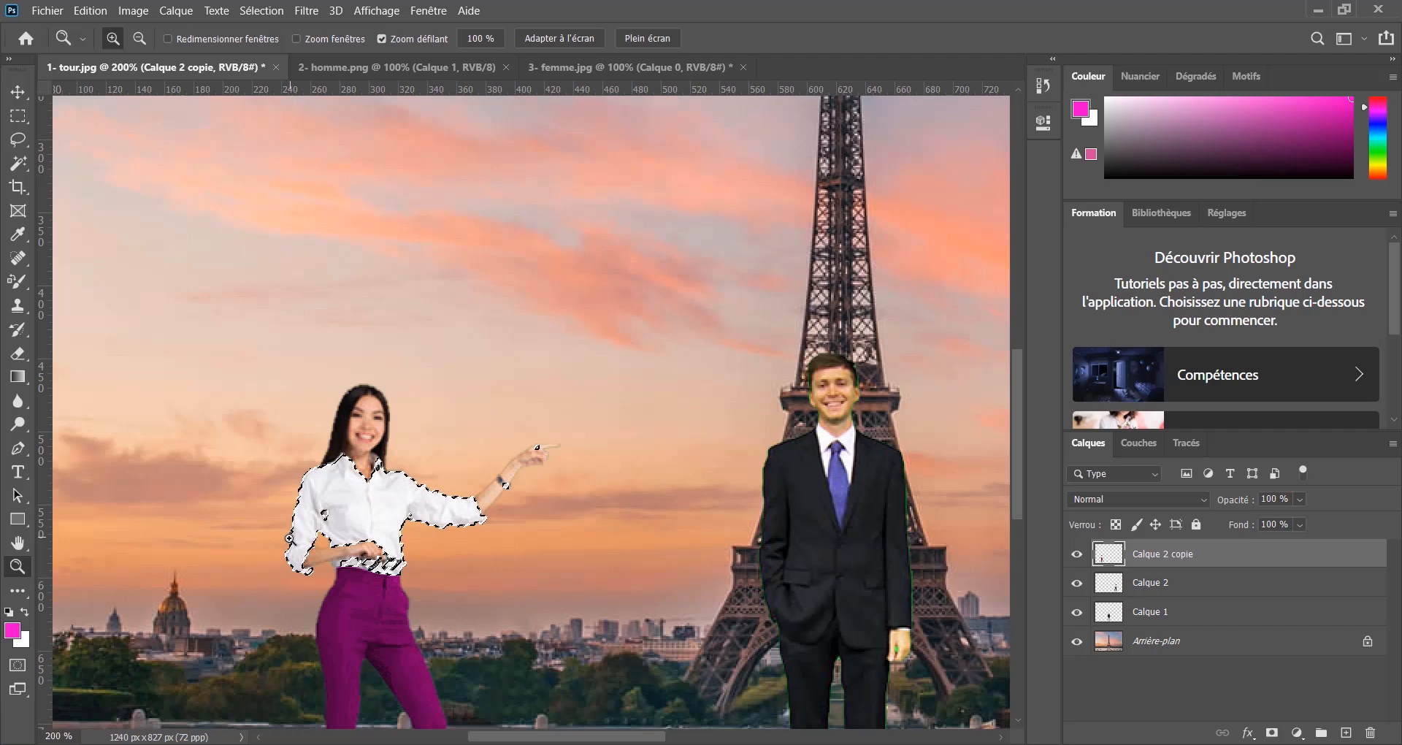
scroll(290, 527, down, 1)
key(alt)
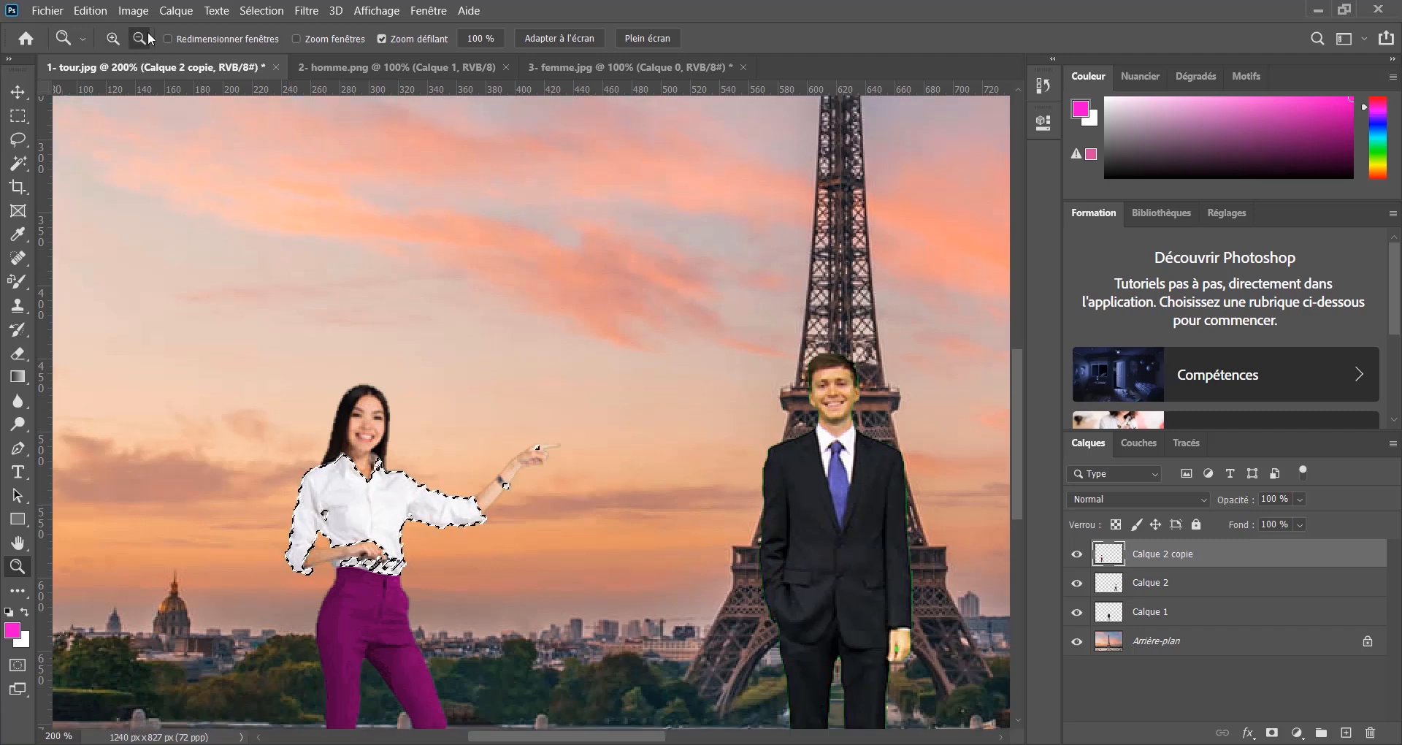
drag(326, 515, 163, 70)
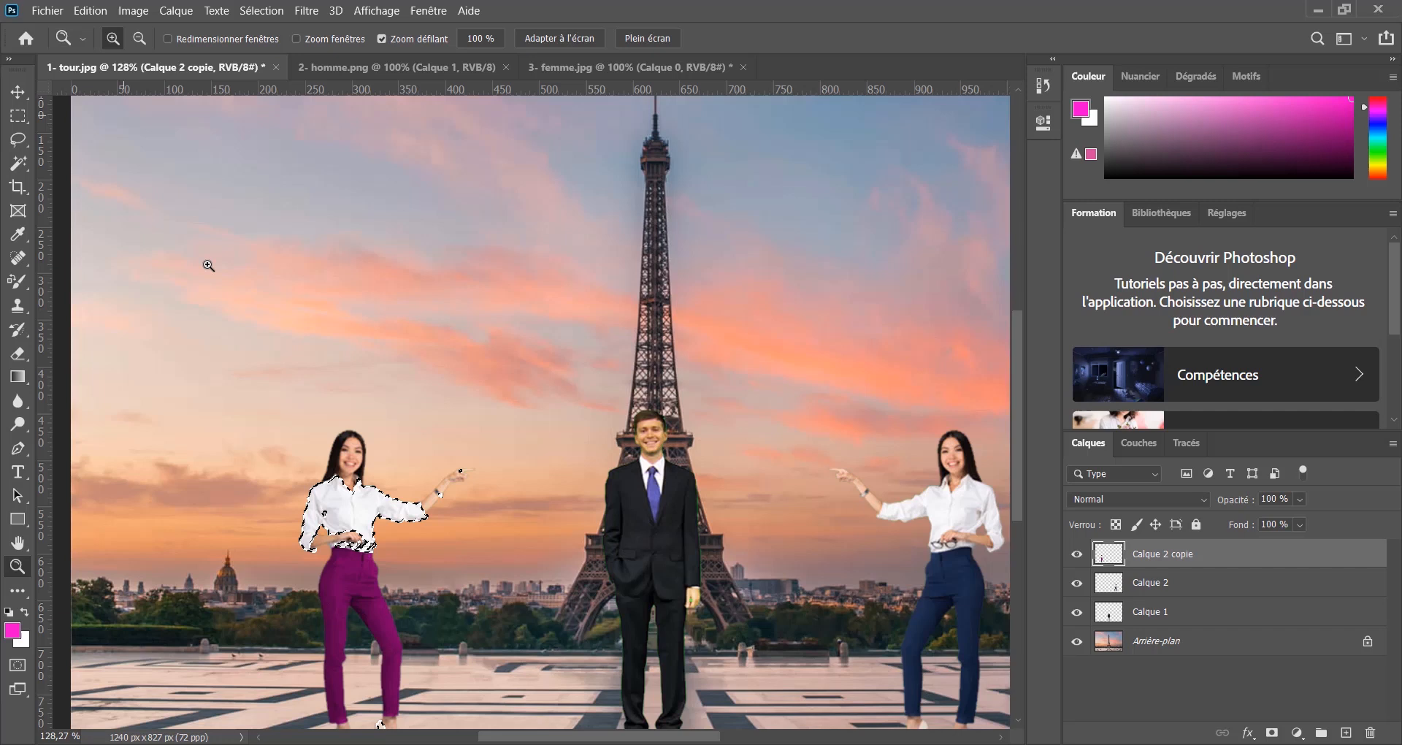
click(303, 430)
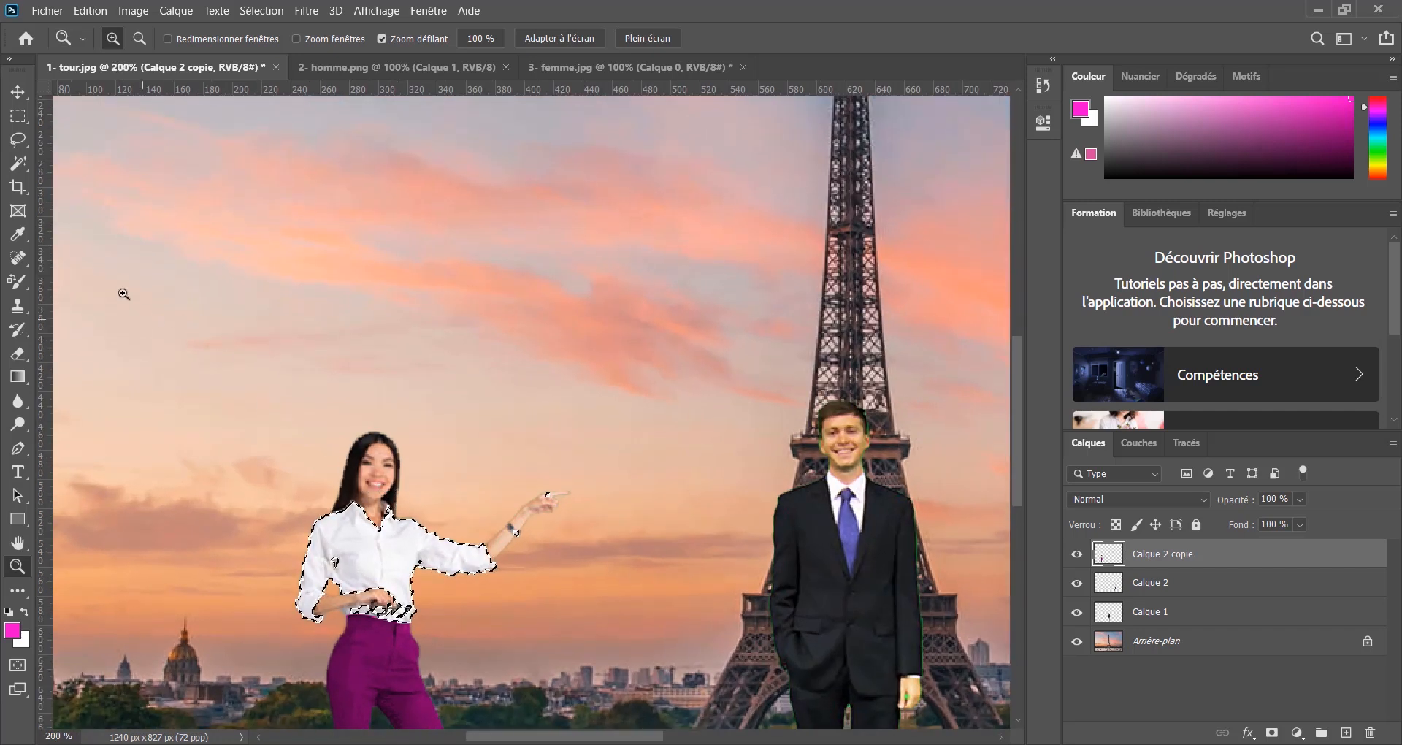
click(20, 187)
click(22, 168)
click(117, 181)
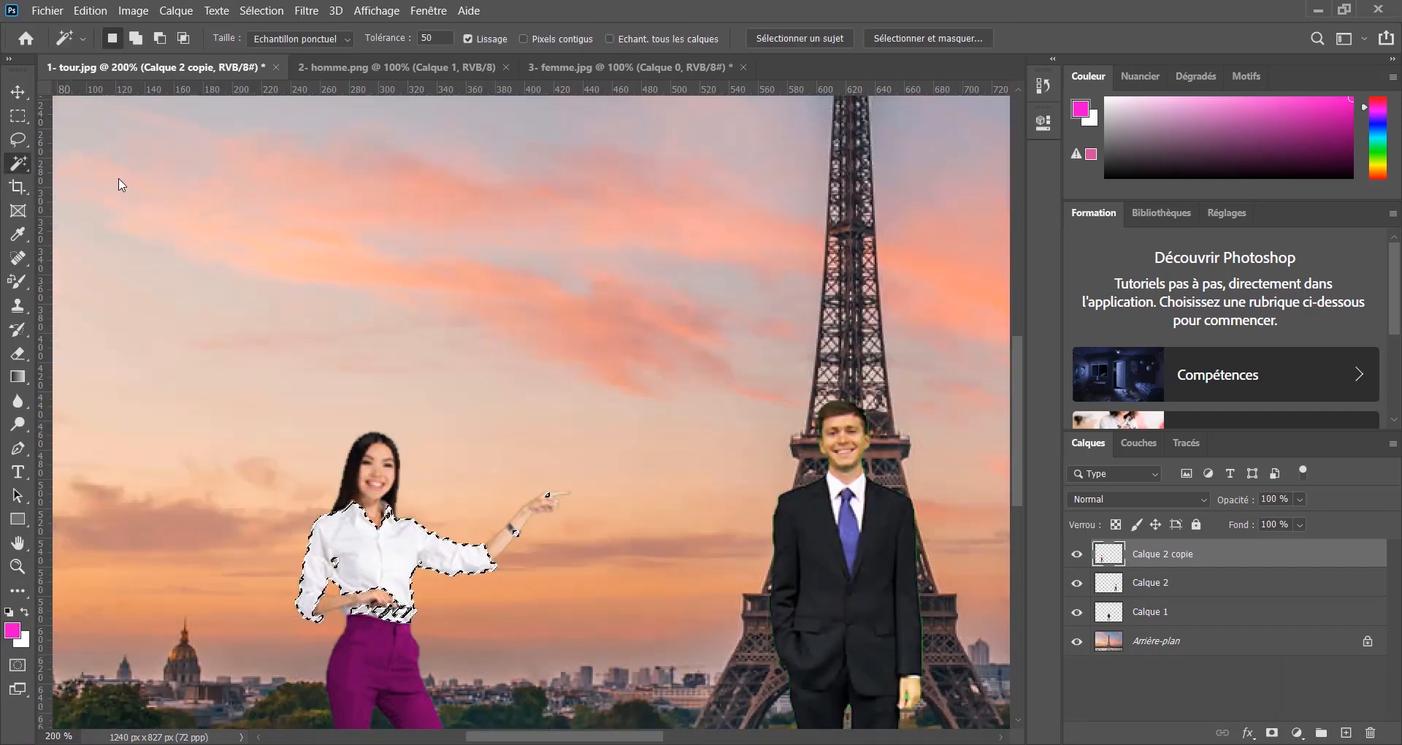
alt+click(338, 564)
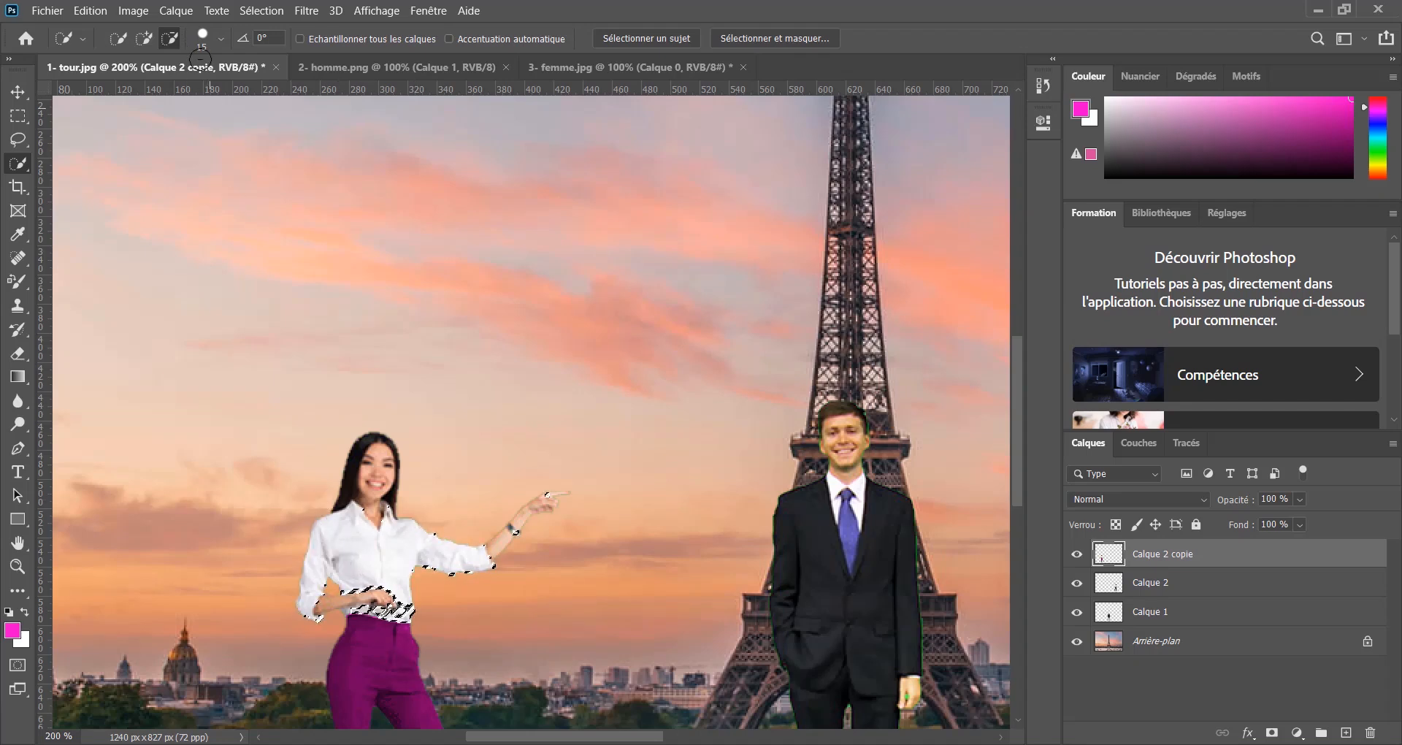
click(144, 38)
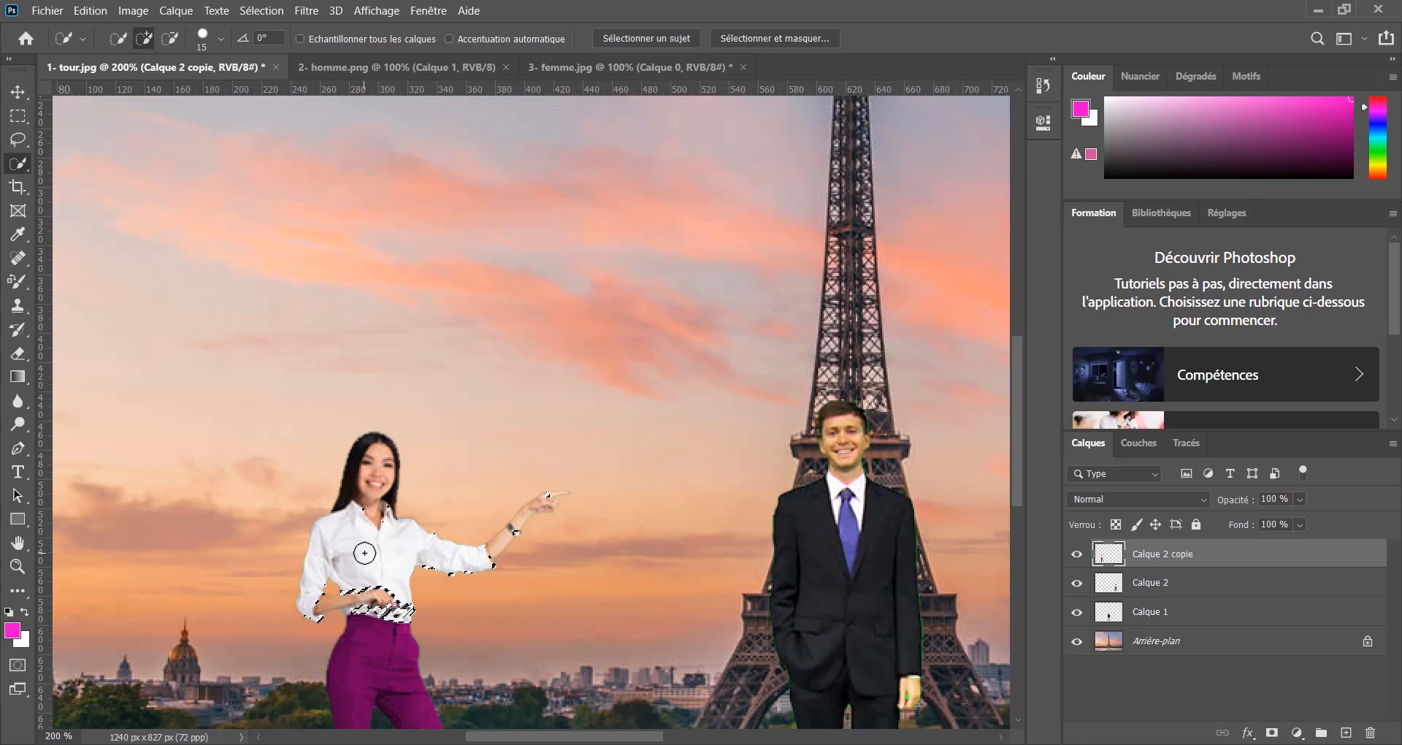
click(221, 38)
drag(137, 91, 130, 92)
click(221, 41)
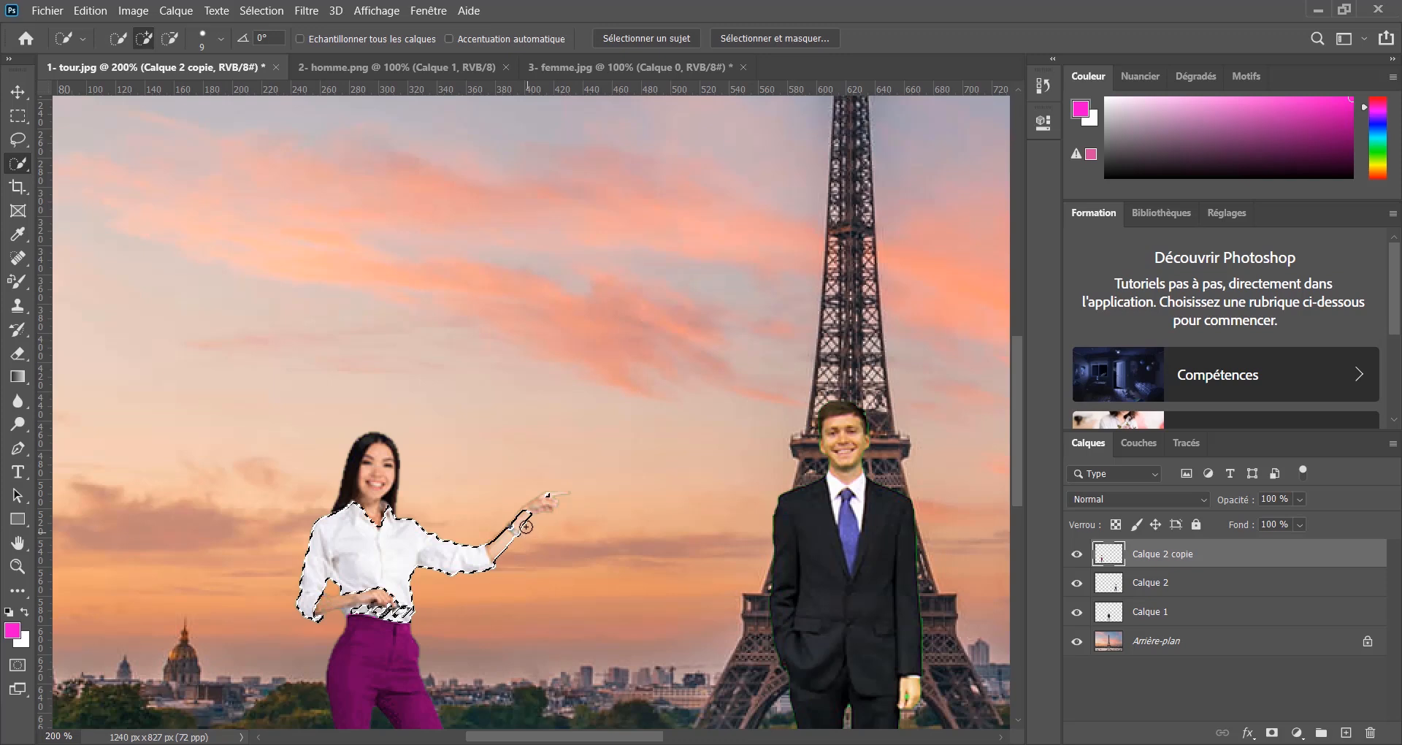
Subtract the left woman's forearms, hands and waist details from the selection and re-add missed shirt edges, keeping only the shirt
click(169, 39)
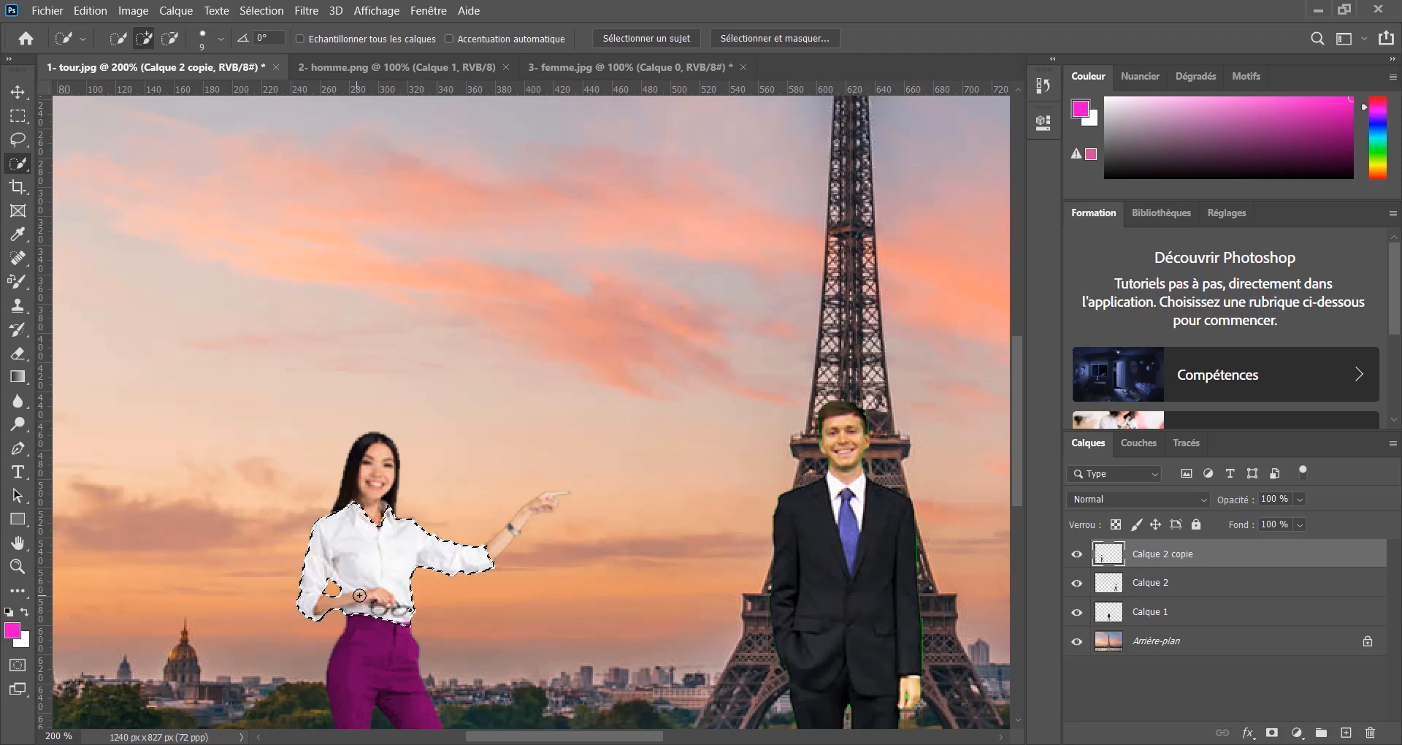
click(169, 38)
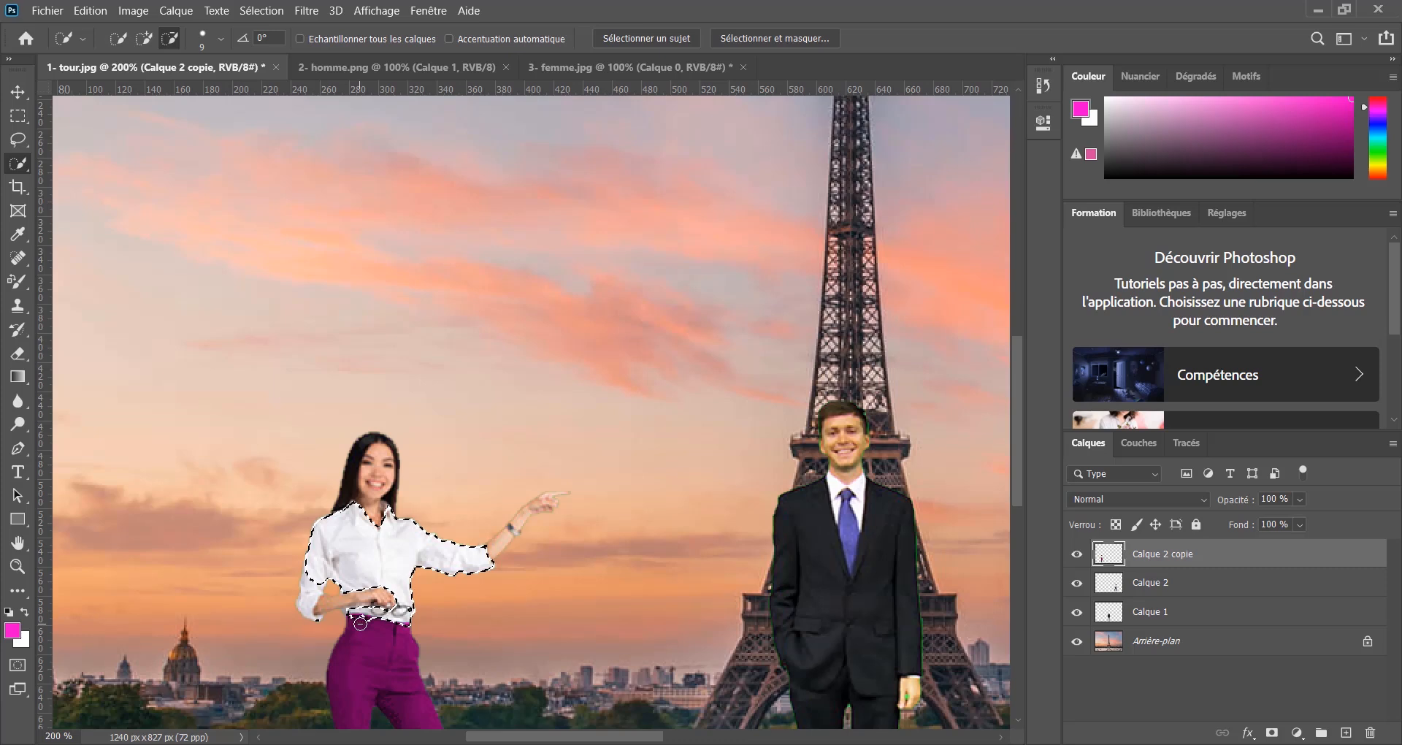
click(144, 38)
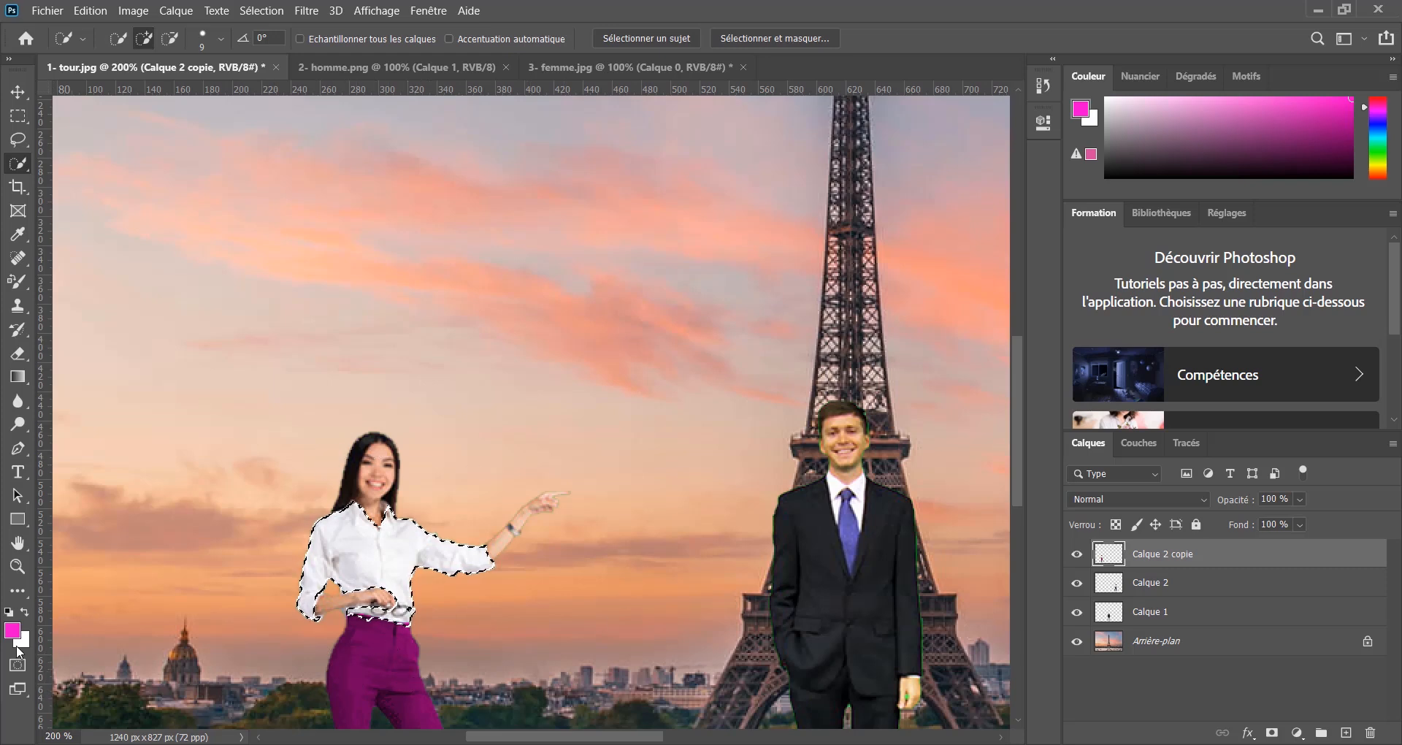
Recolour the selected shirt cyan (0adfe7) with the Color Replacement tool, including the sleeve, and clear the selection
click(16, 639)
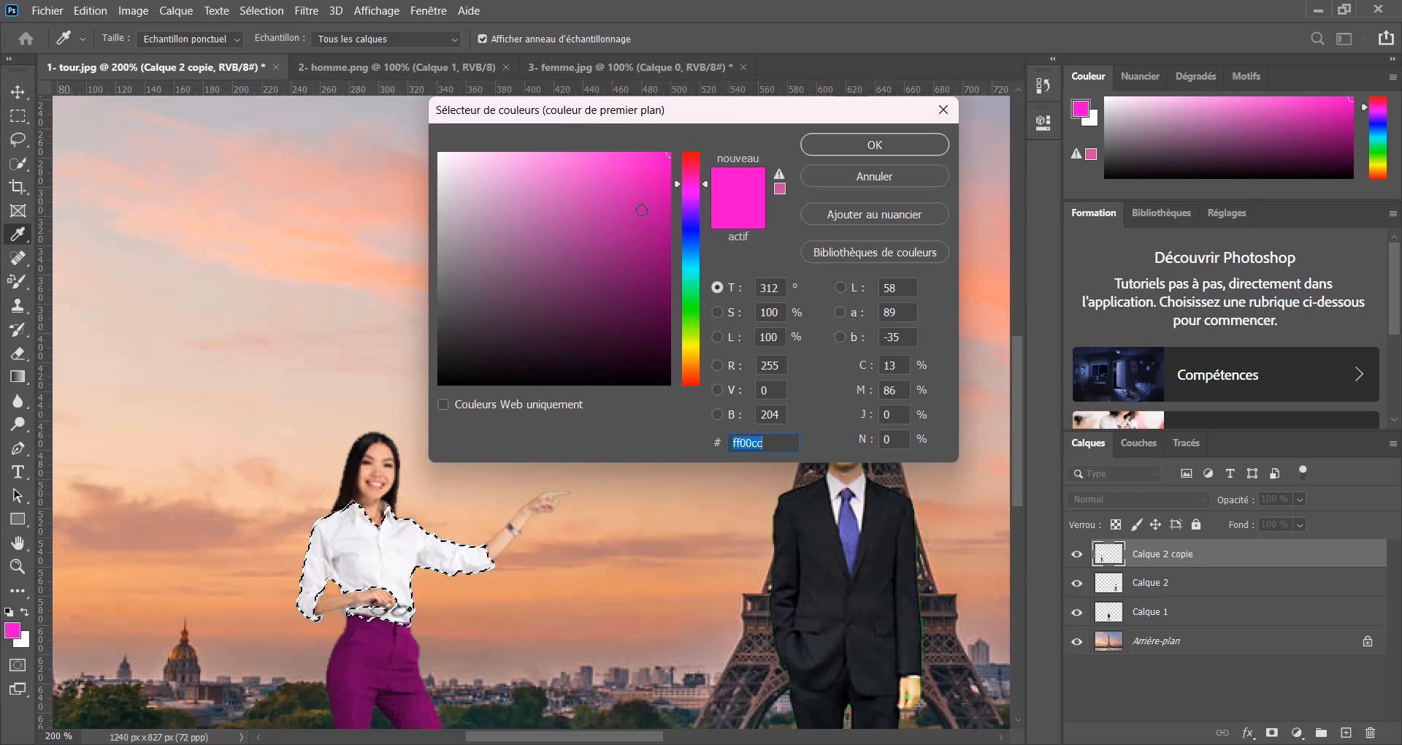
drag(699, 225, 695, 267)
click(661, 174)
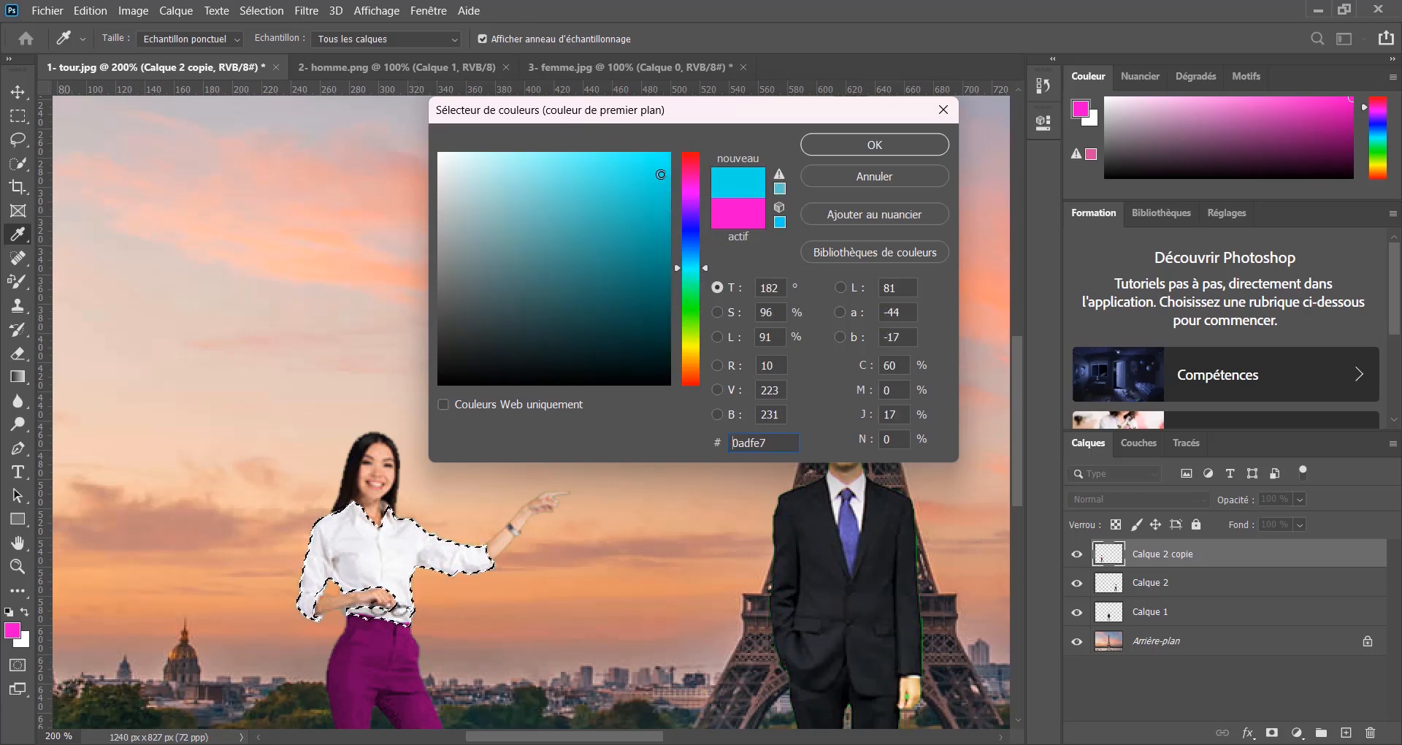
click(829, 148)
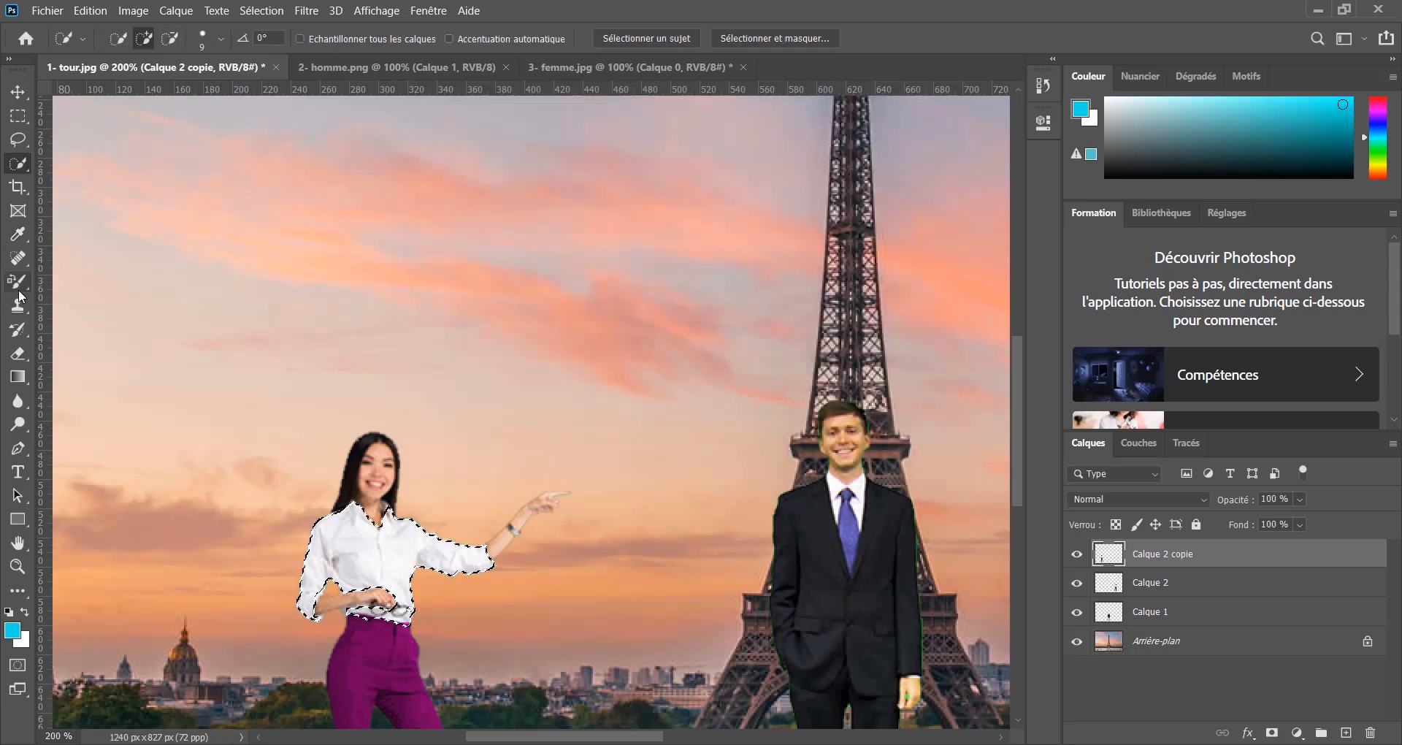
right_click(19, 291)
click(89, 316)
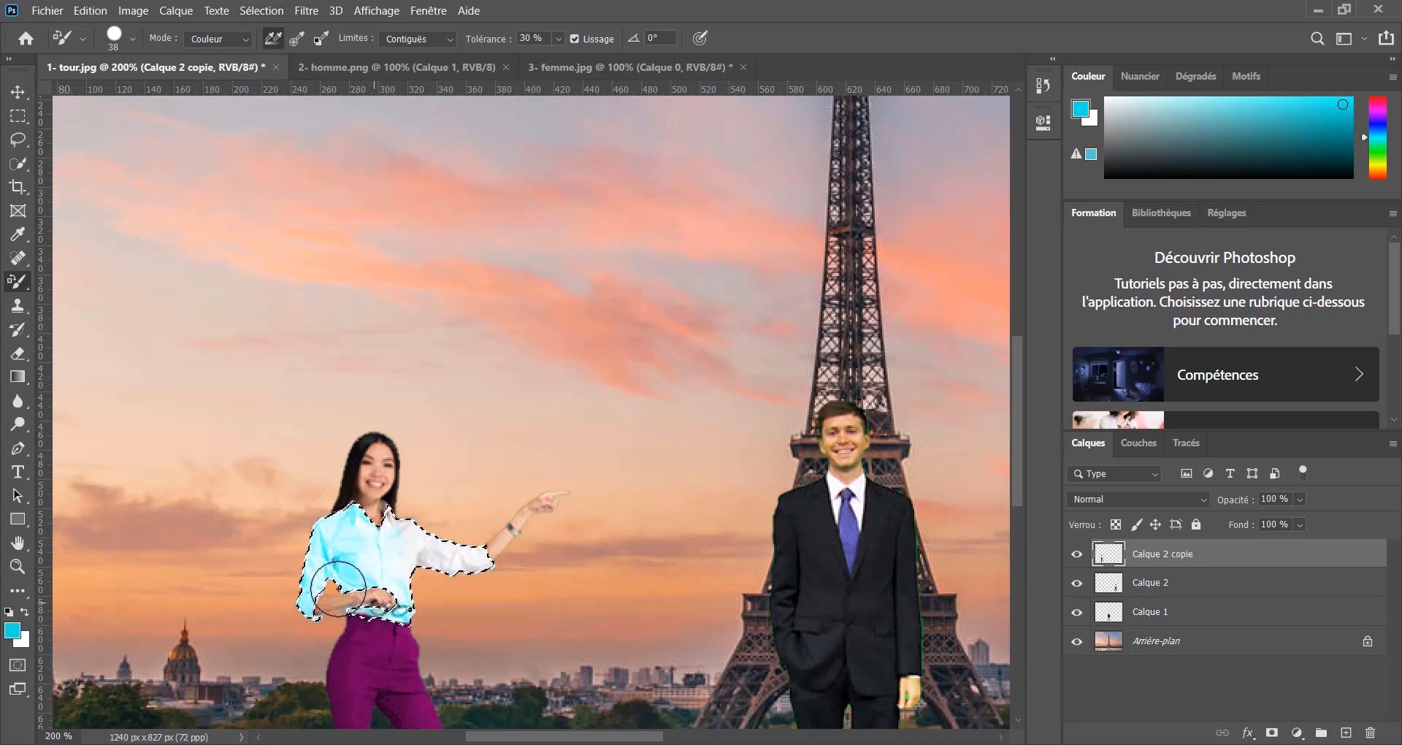
mouse_move(420, 536)
mouse_down()
mouse_move(496, 557)
mouse_move(317, 551)
mouse_move(364, 543)
mouse_move(337, 565)
mouse_move(382, 535)
mouse_move(407, 572)
mouse_move(359, 577)
mouse_move(395, 548)
mouse_move(383, 604)
mouse_move(333, 591)
mouse_move(311, 607)
mouse_move(334, 543)
mouse_move(325, 575)
mouse_move(484, 556)
mouse_up()
key(ctrl+minus)
key(v)
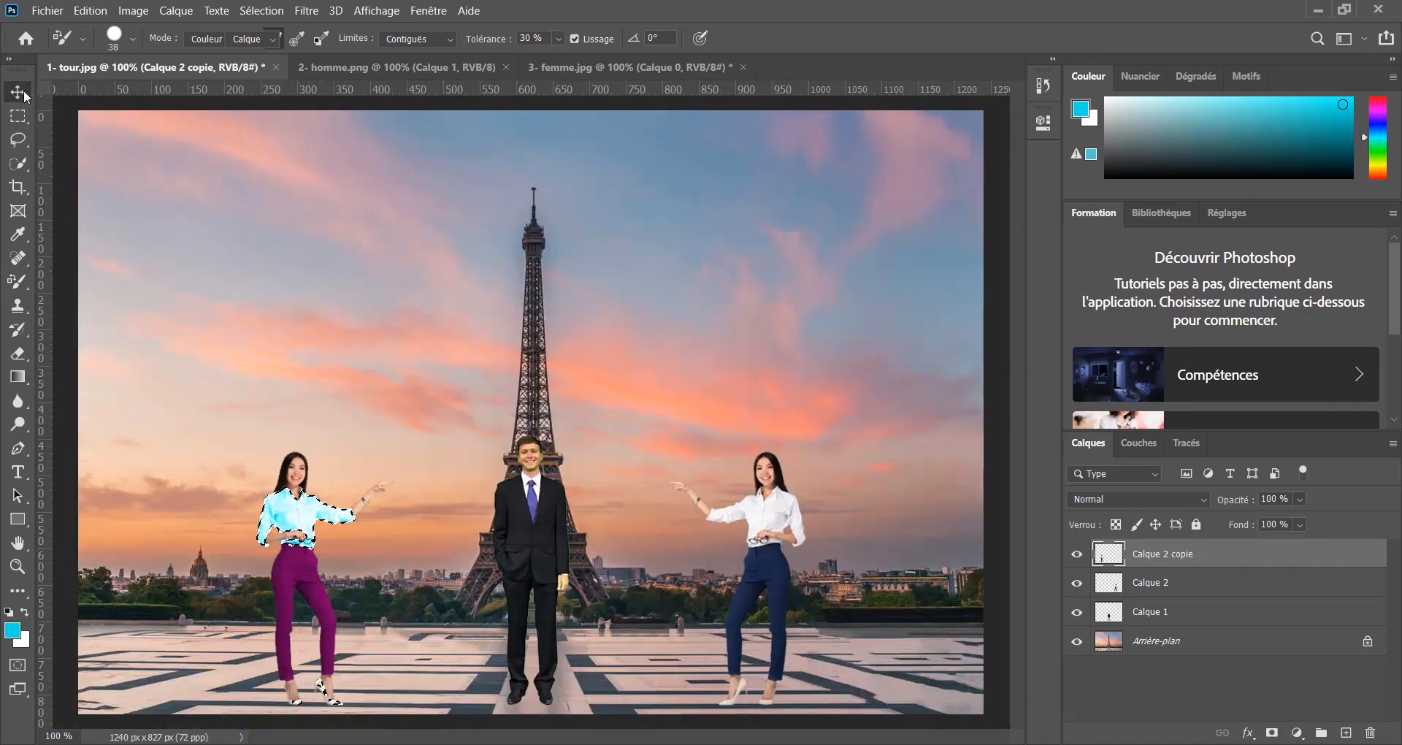
key(ctrl+d)
key(ctrl)
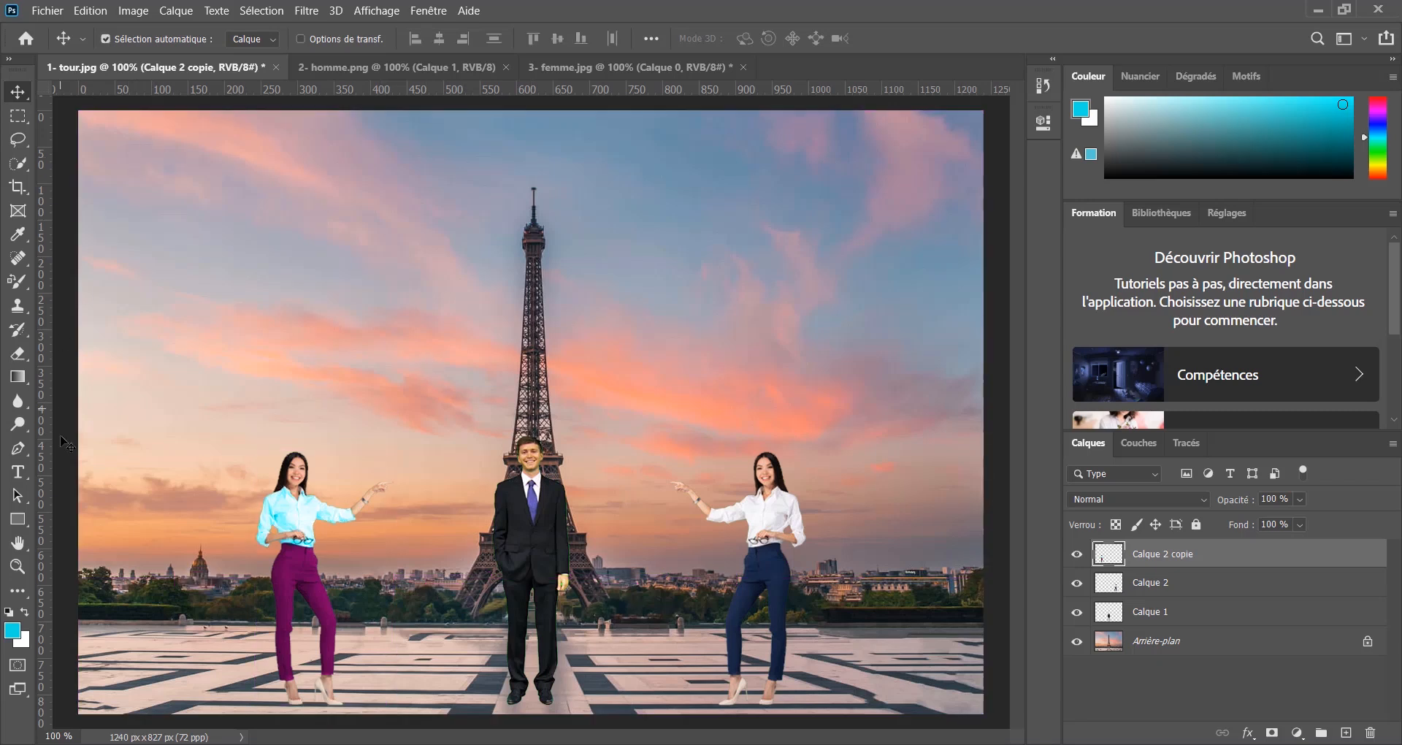
Add the text "C'EST PARIS !" in the sky above the Eiffel Tower
click(18, 472)
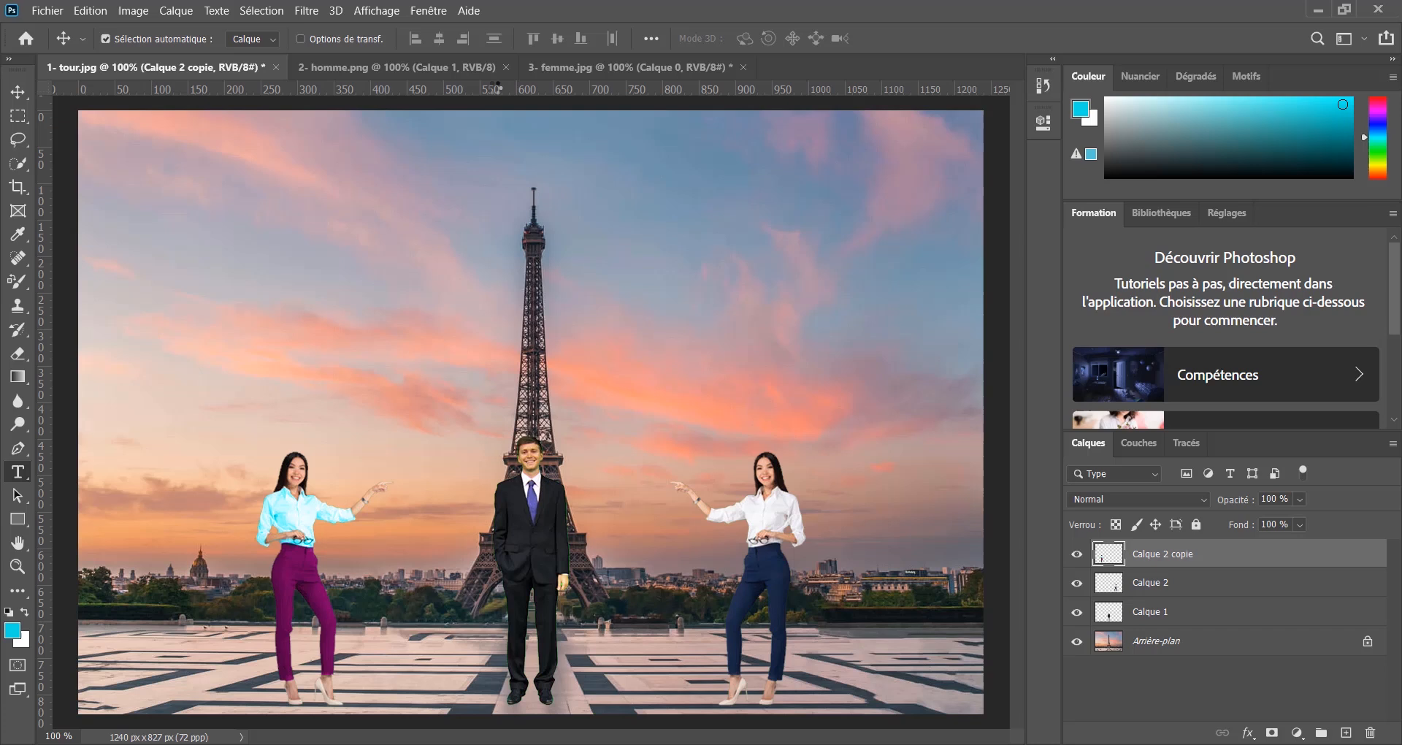
click(478, 165)
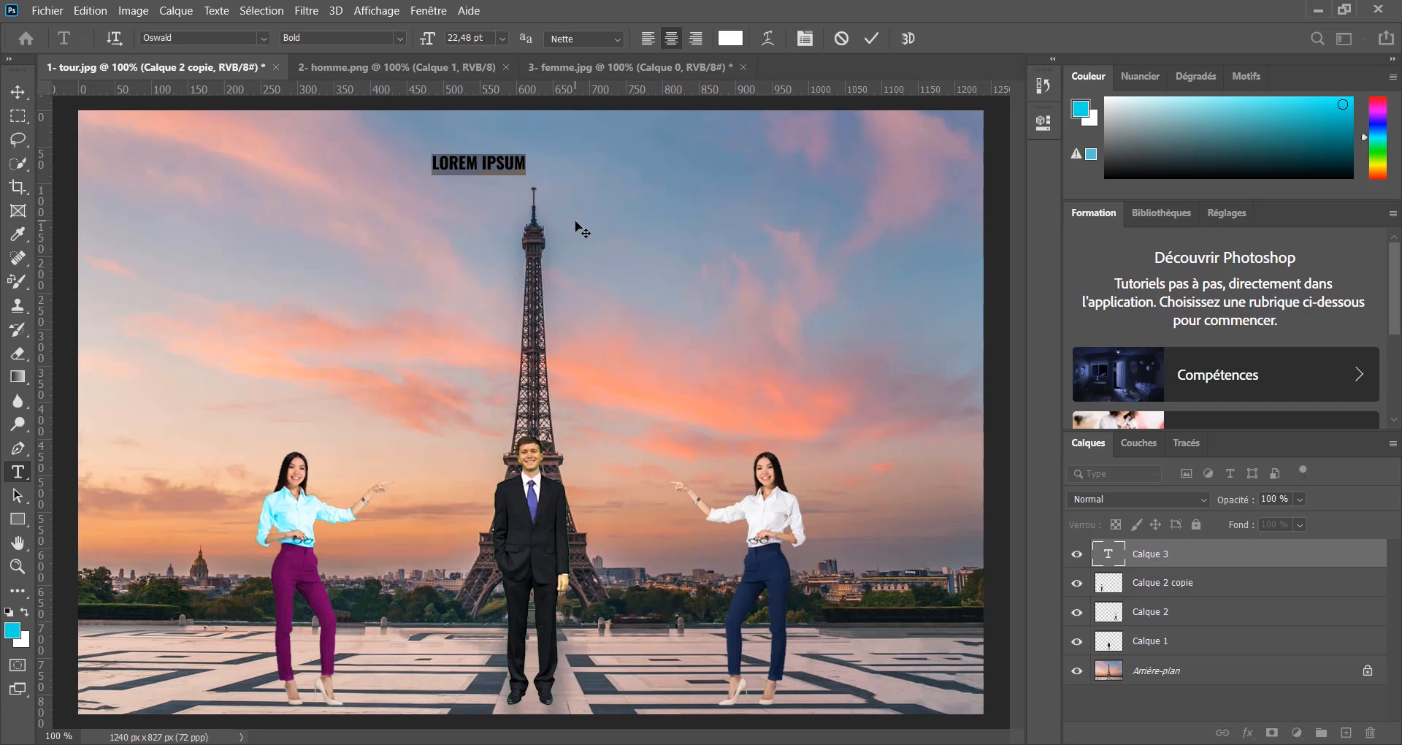
text(C’)
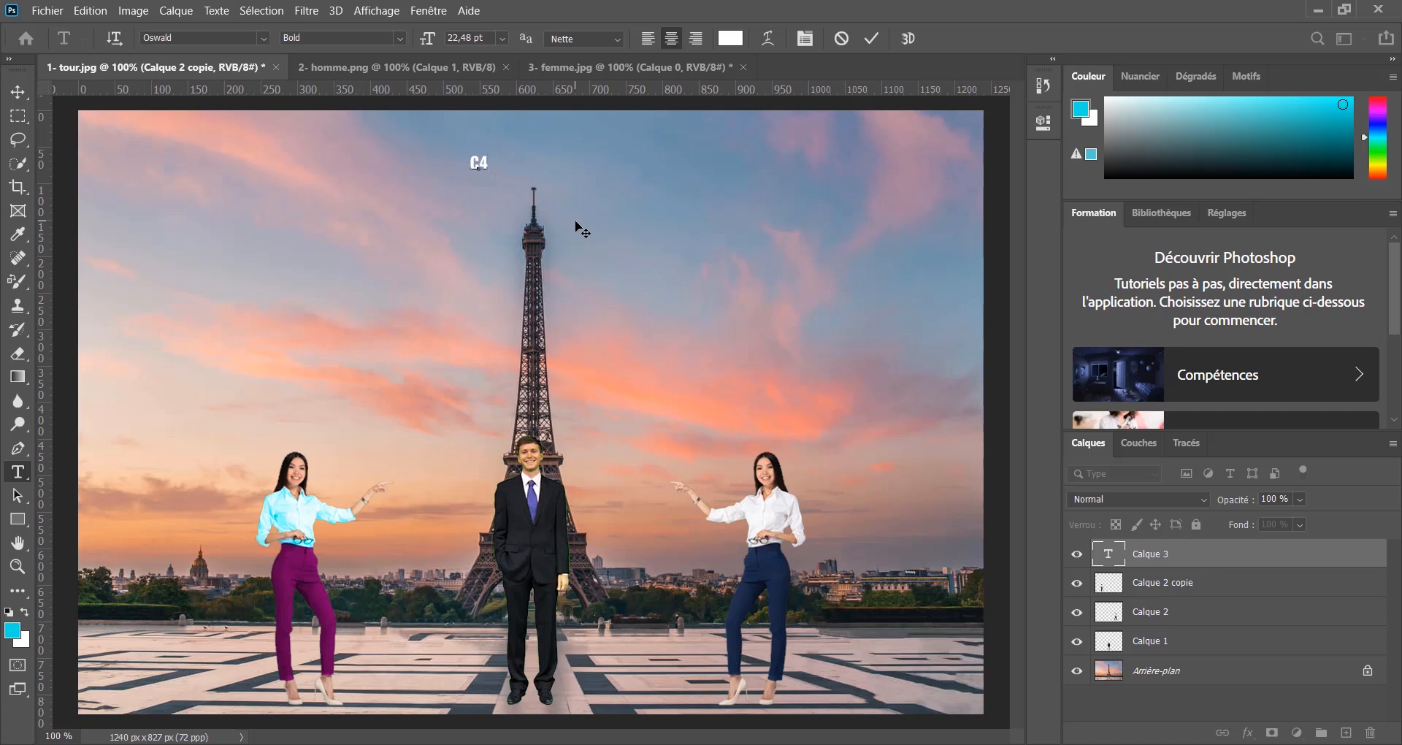
text('EST PARIS)
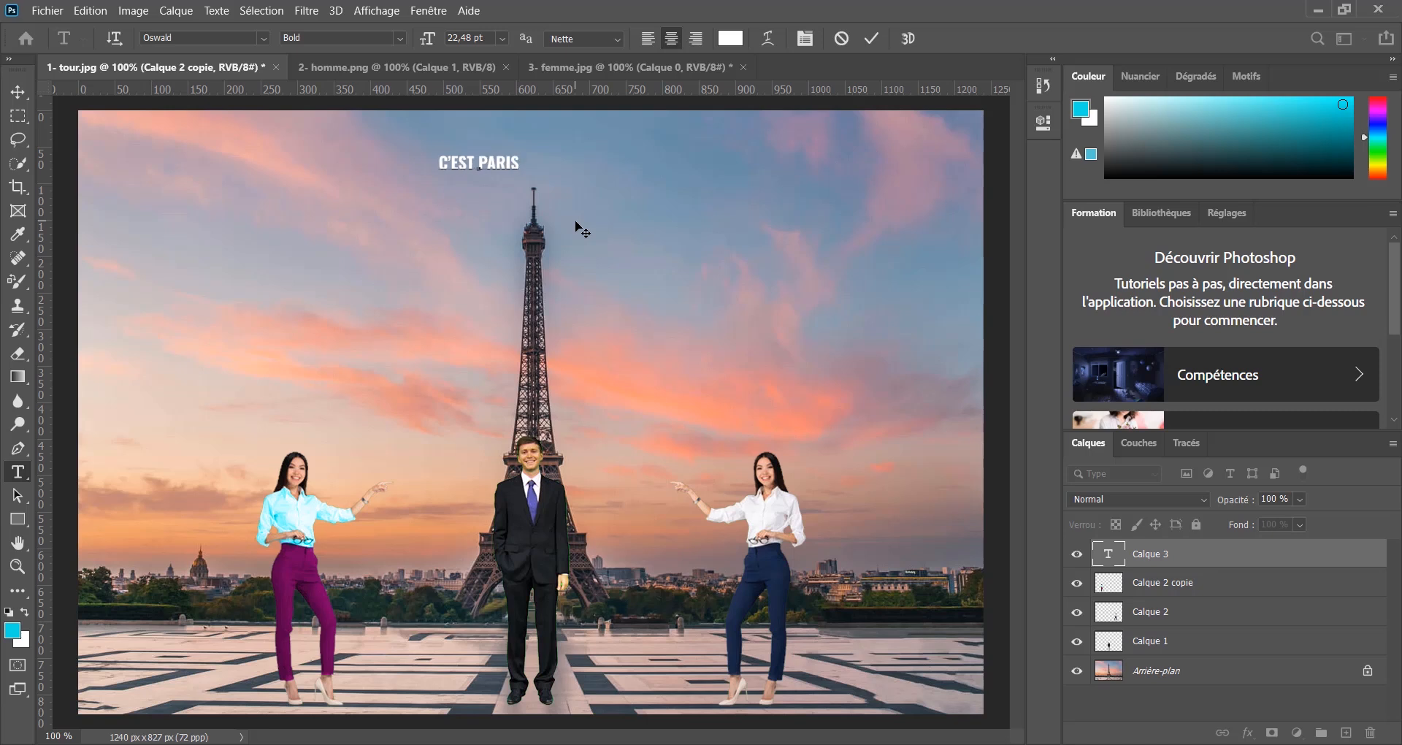
text( !)
Enlarge the C'EST PARIS ! title to about 237.69% and centre it just above the tower's tip
click(18, 92)
drag(488, 171, 660, 229)
key(ctrl+t)
drag(620, 188, 609, 174)
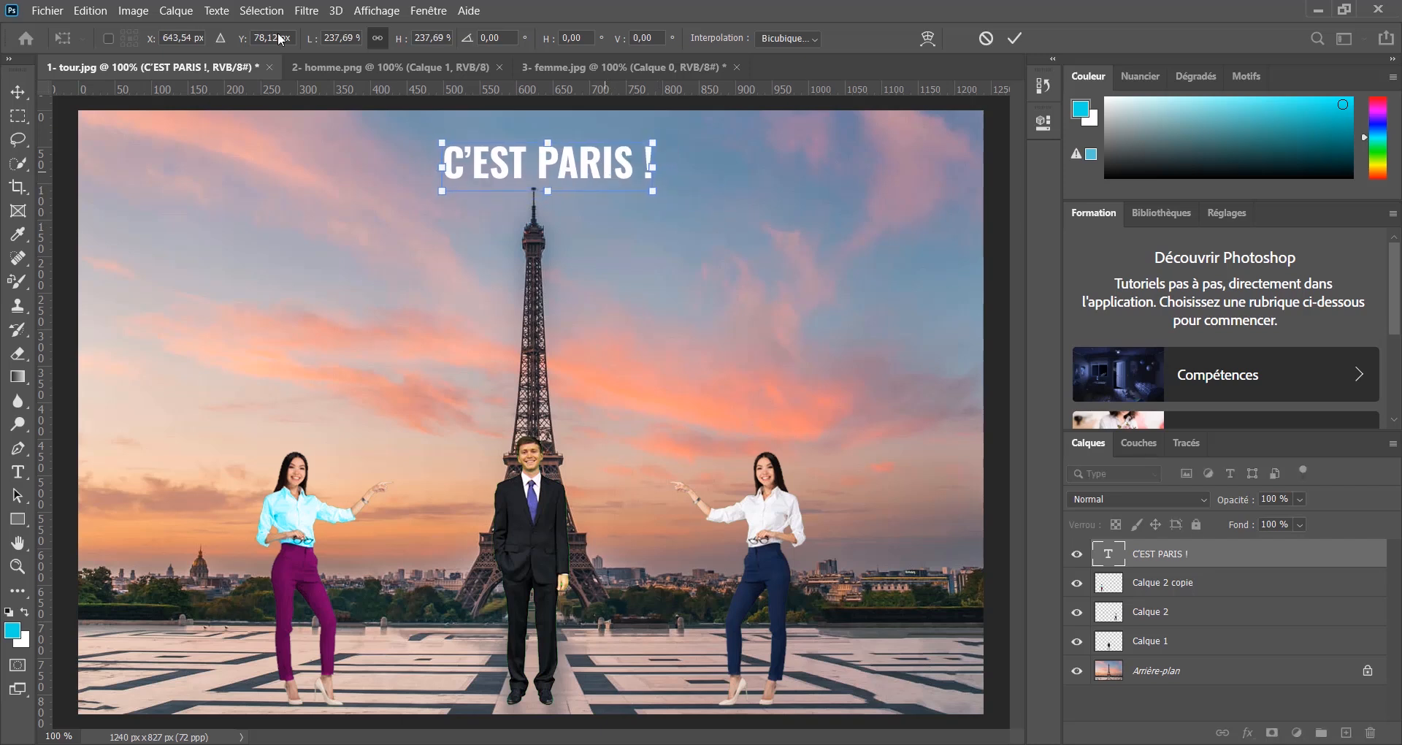
key(Return)
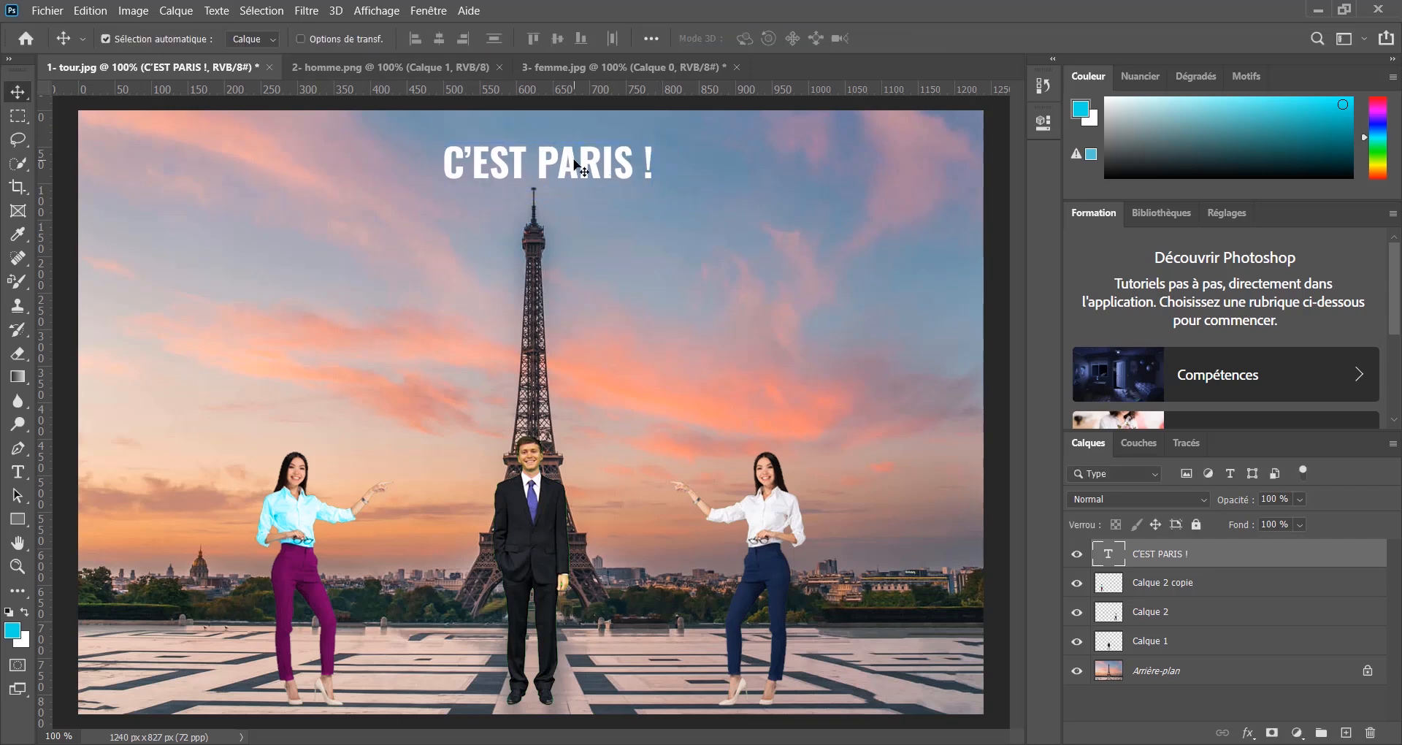
Format the C'EST PARIS ! title with the Oswald font and Nette anti-aliasing
double_click(577, 166)
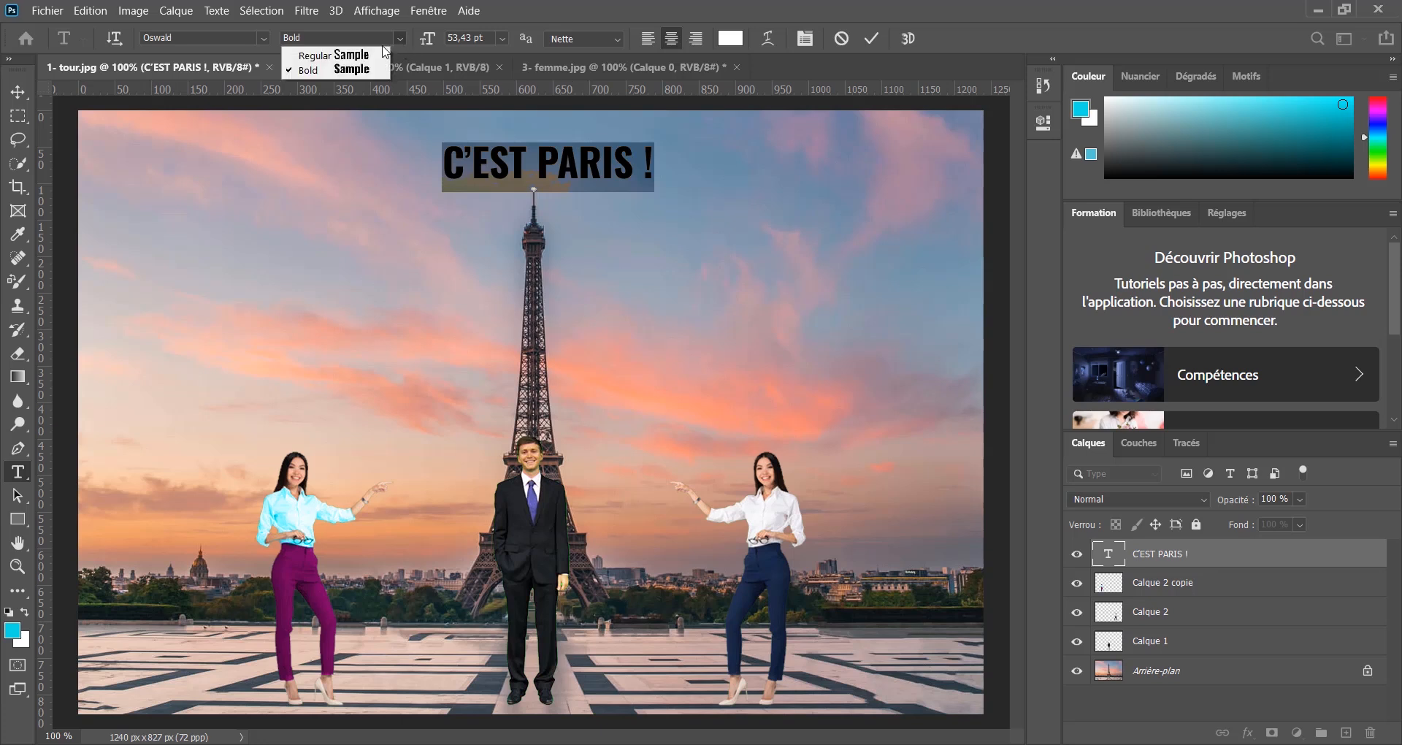
click(261, 38)
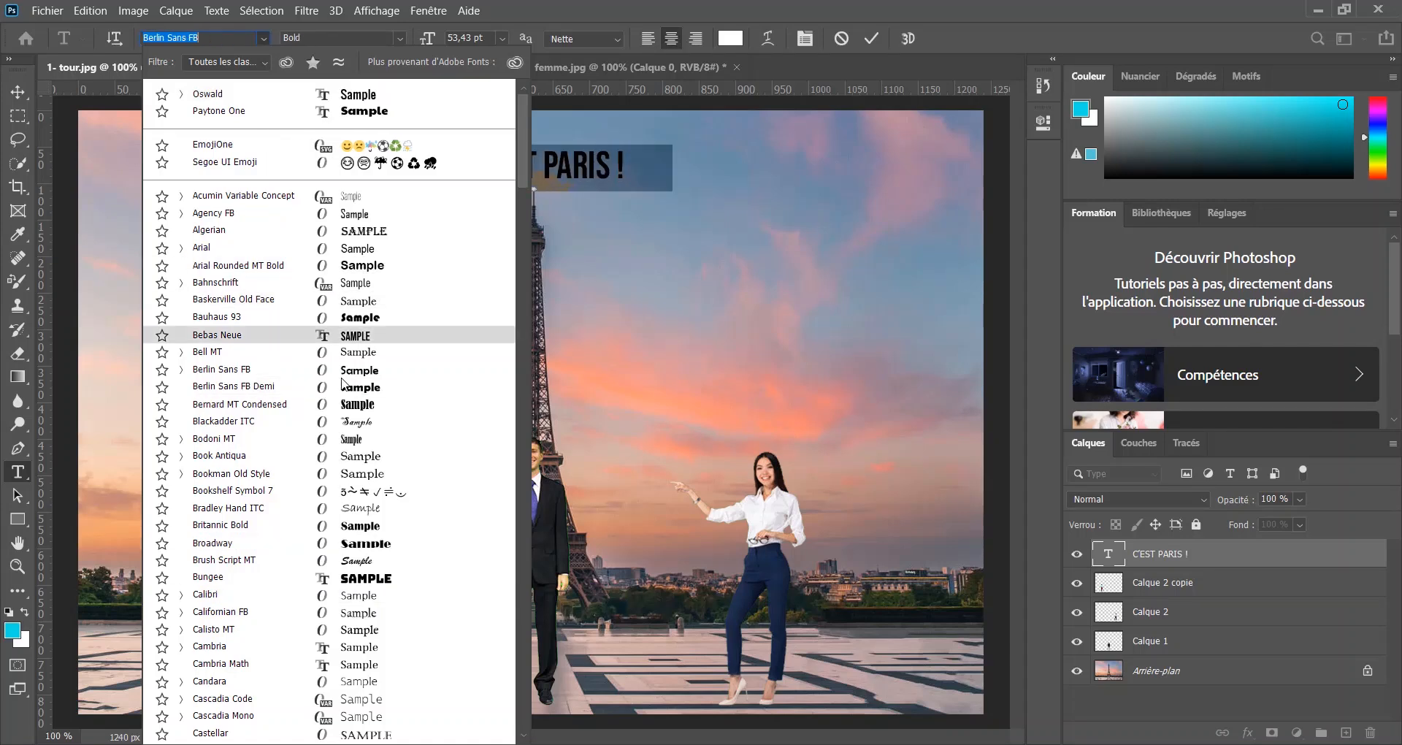
click(230, 94)
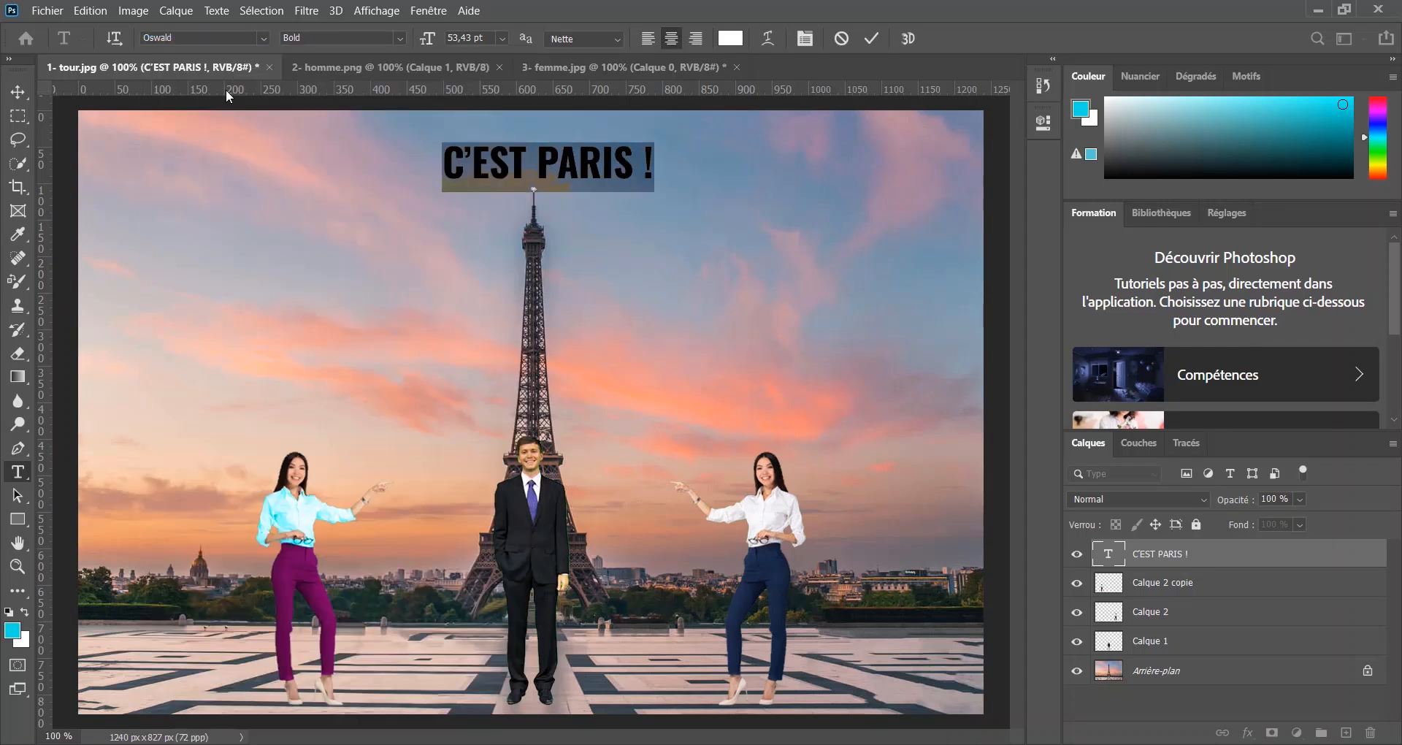
click(567, 45)
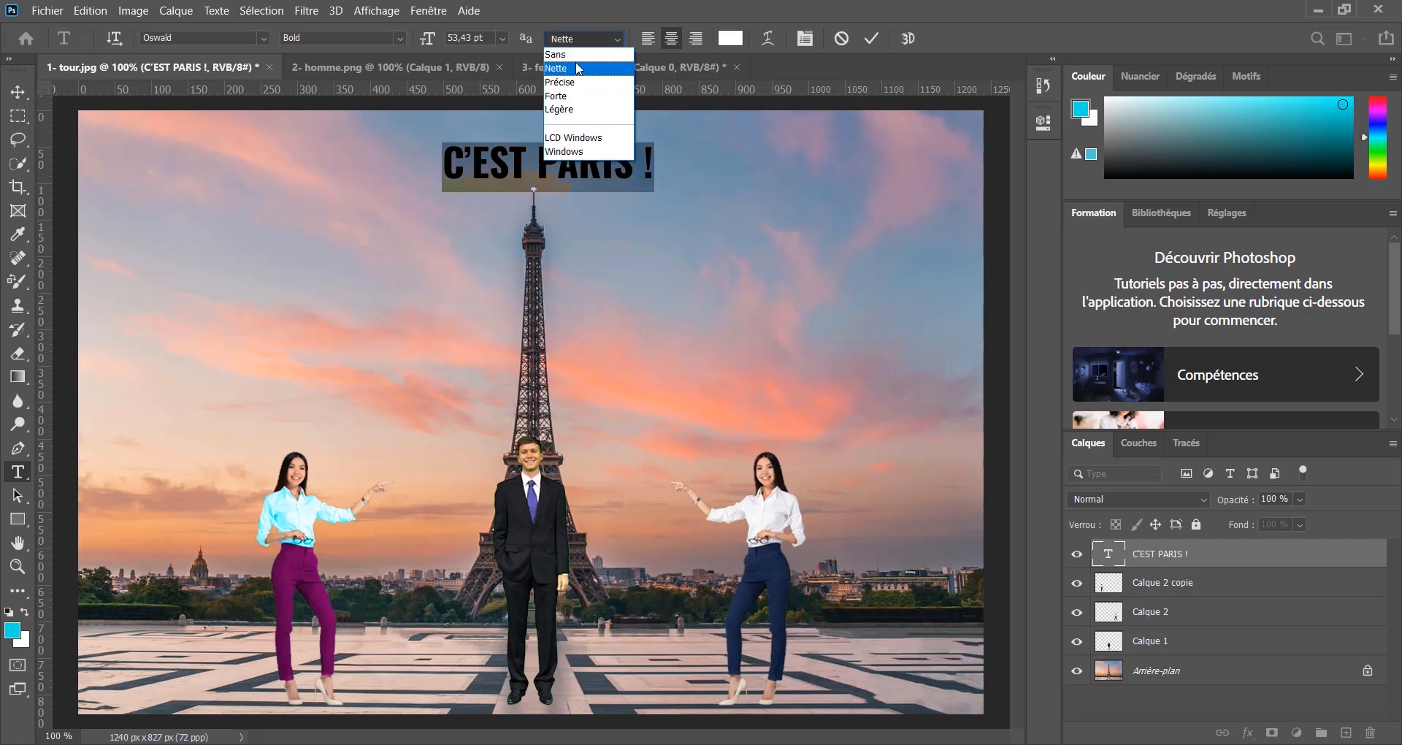
click(577, 68)
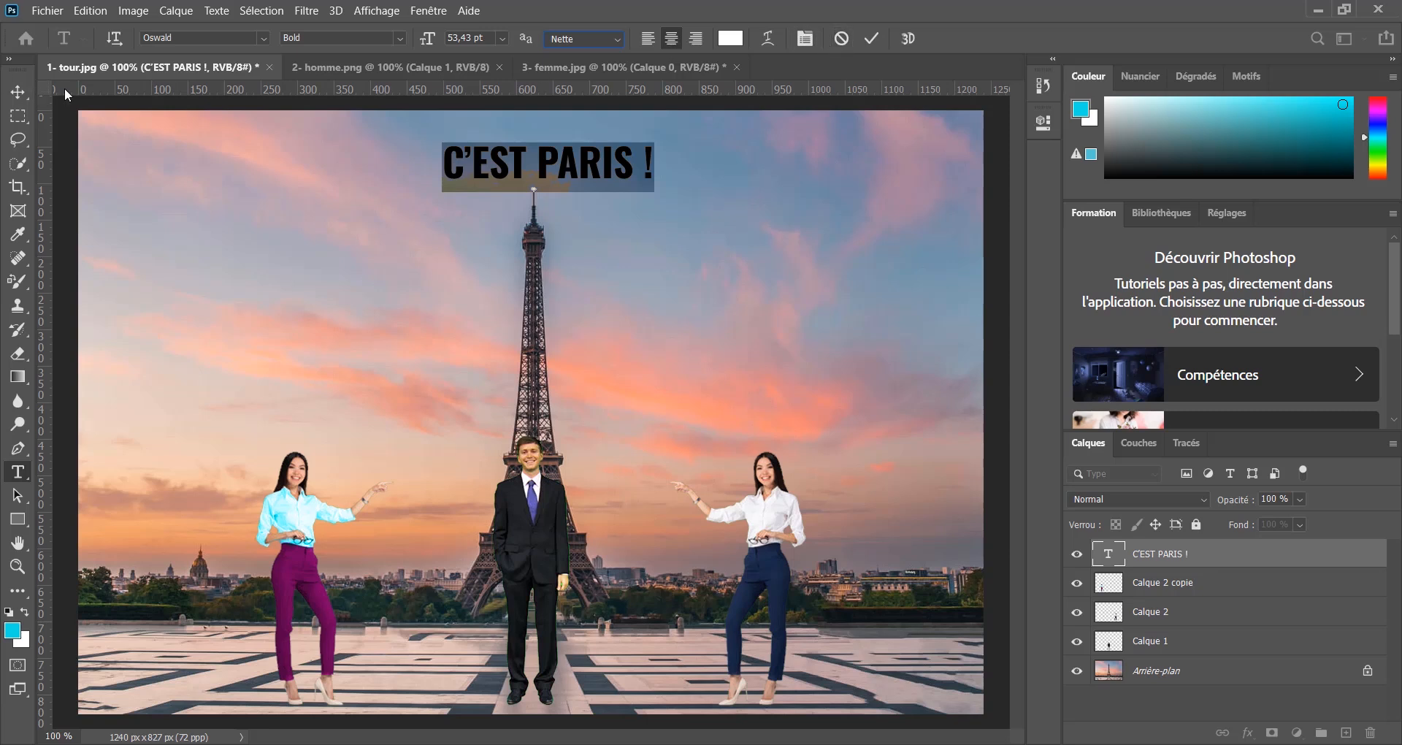
Warp the C'EST PARIS ! title with the Arc style and reposition it over the Eiffel Tower's tip
click(767, 37)
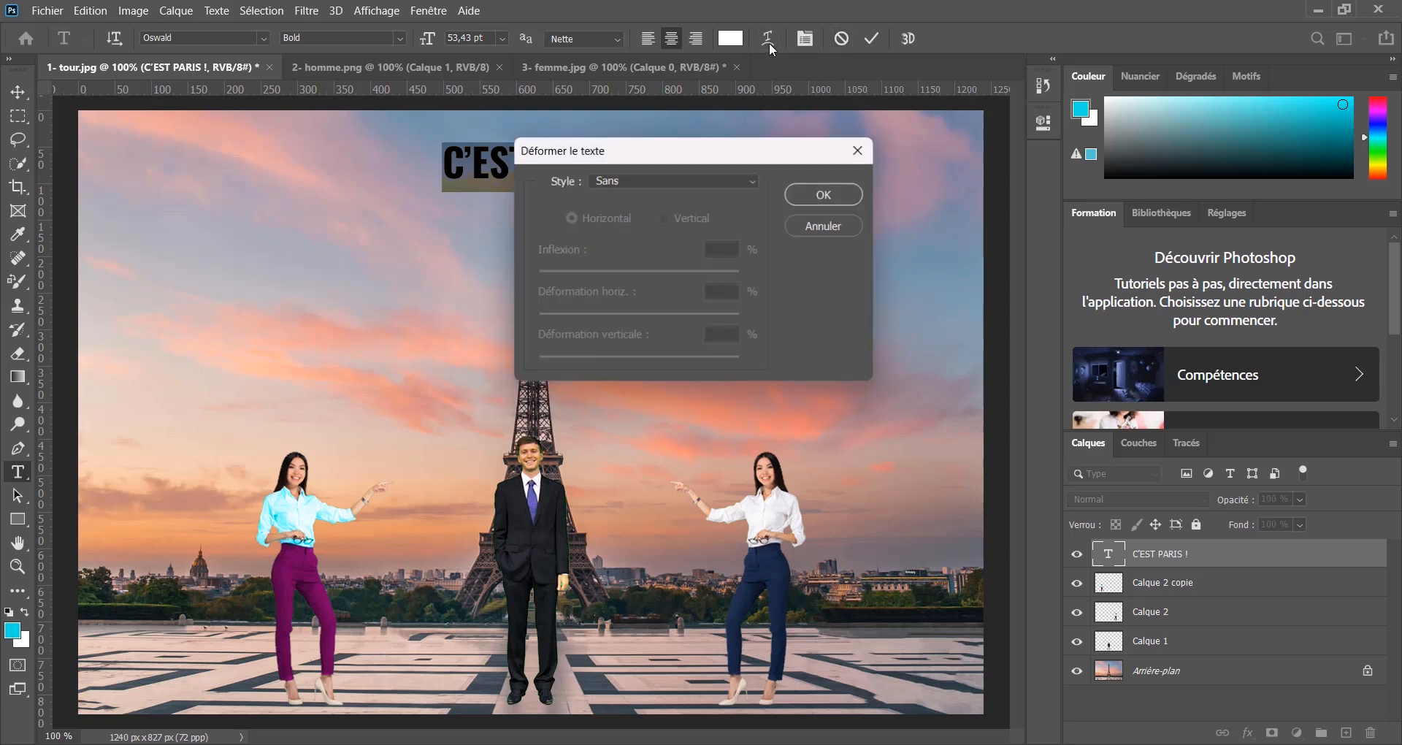
click(712, 181)
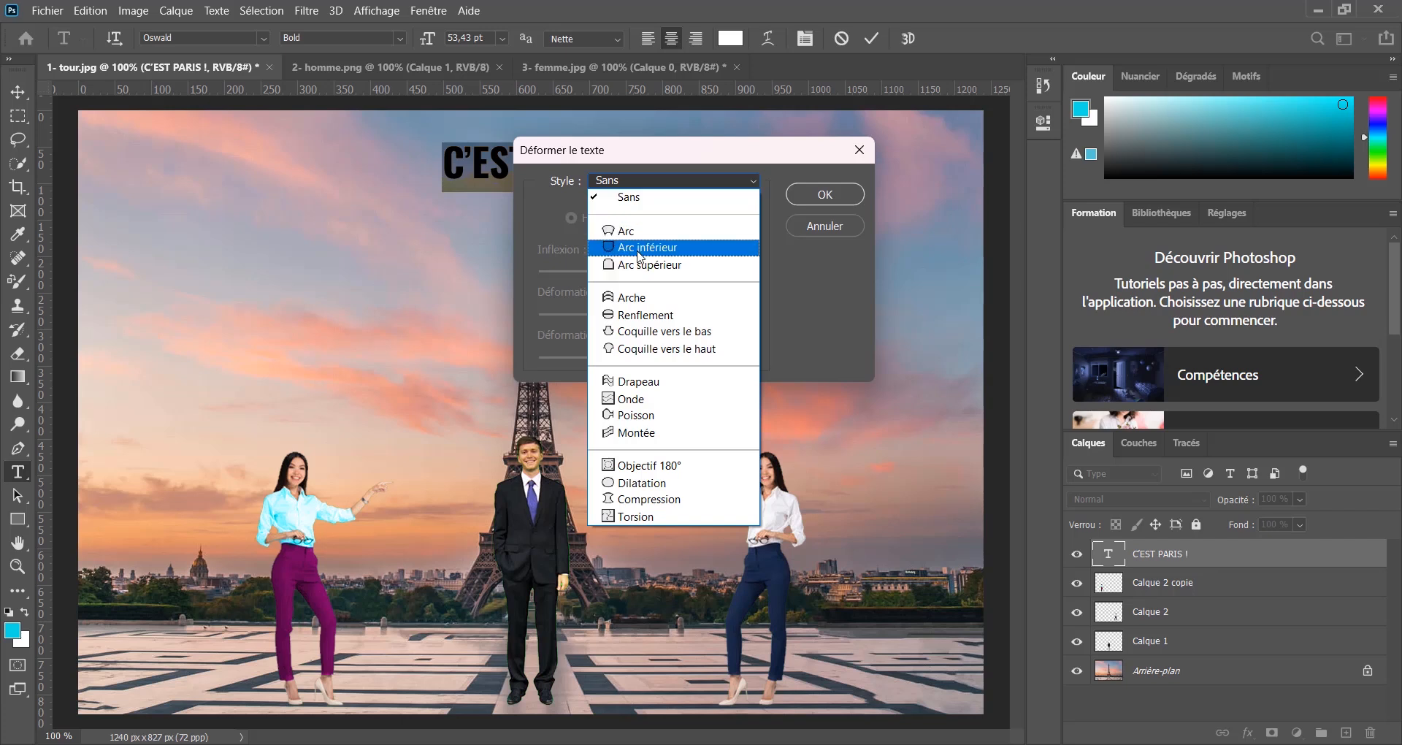
click(643, 232)
click(825, 194)
click(25, 92)
drag(542, 130, 537, 176)
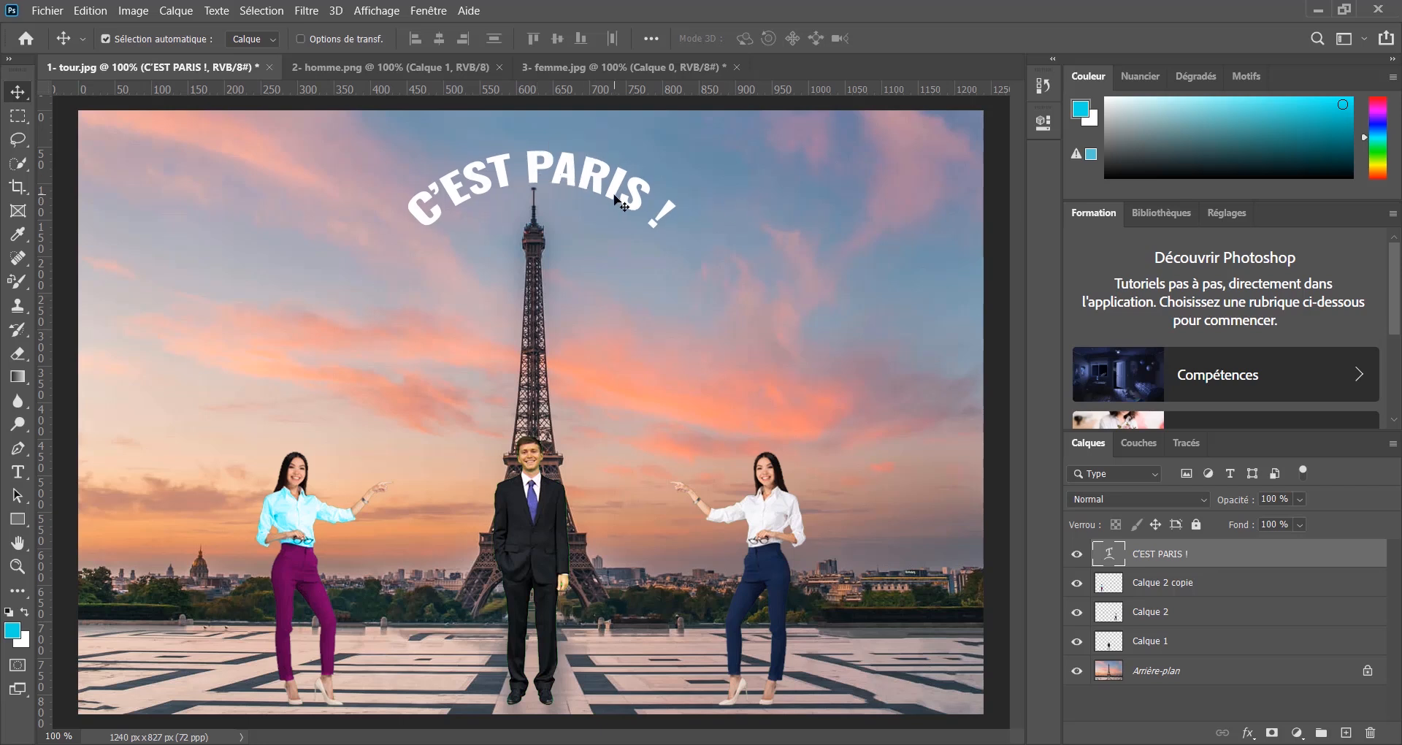
Sample the coral pink of the sunset clouds (ef8e7d) as the foreground colour with the Eyedropper
double_click(615, 197)
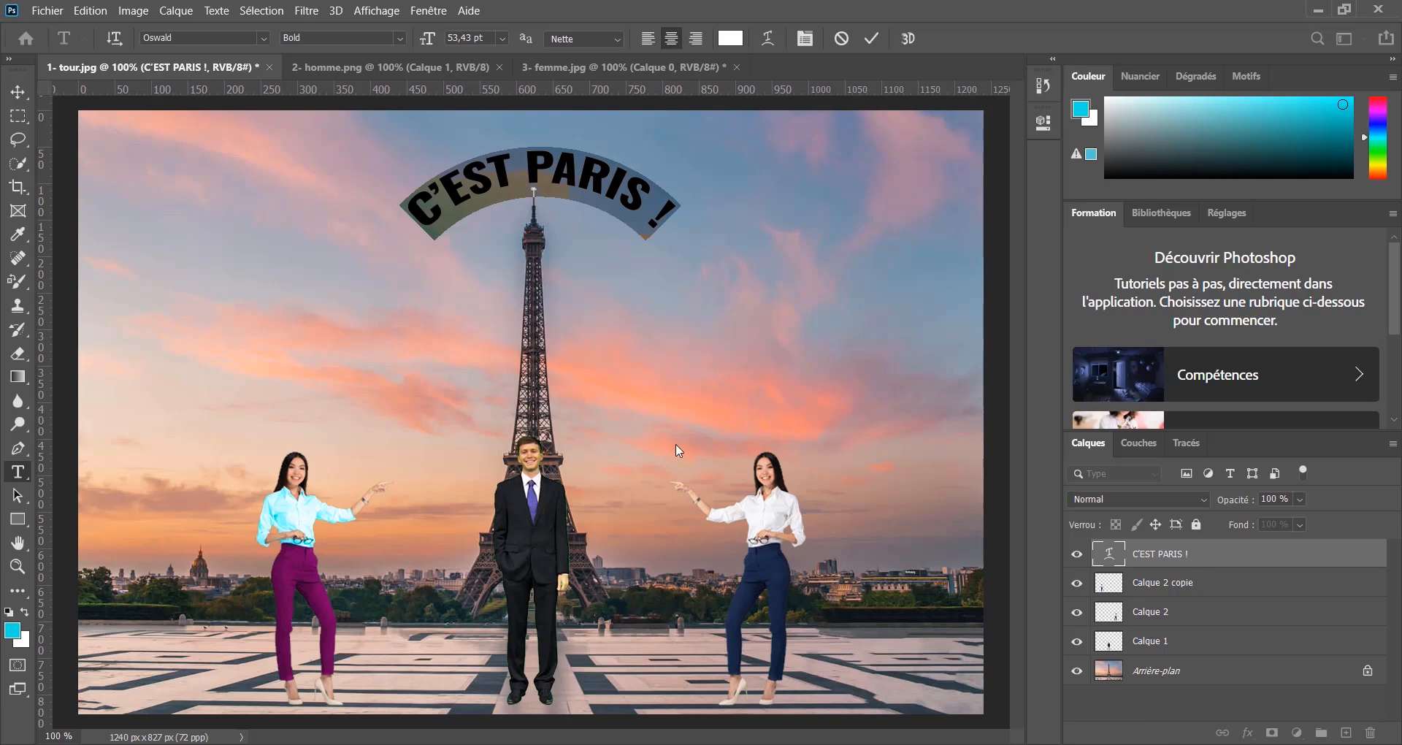
click(909, 289)
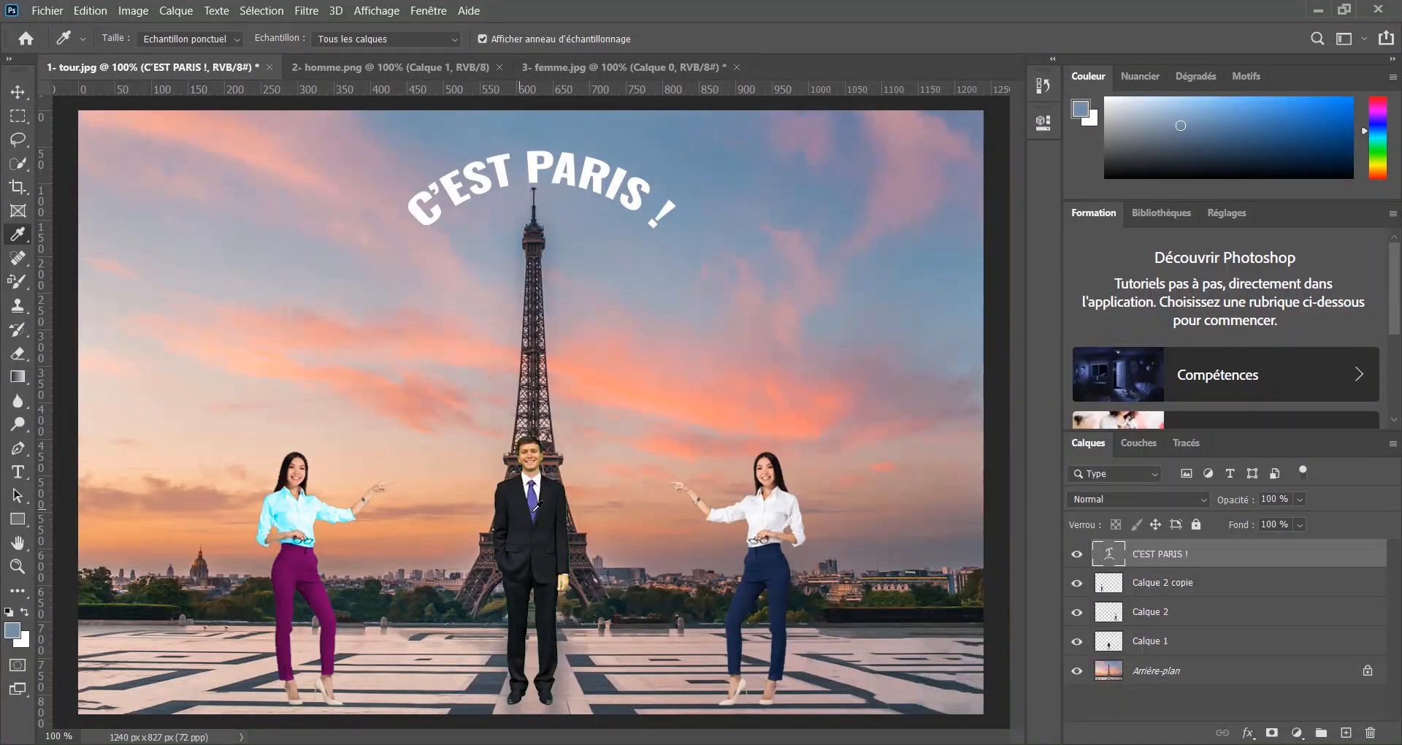
click(543, 522)
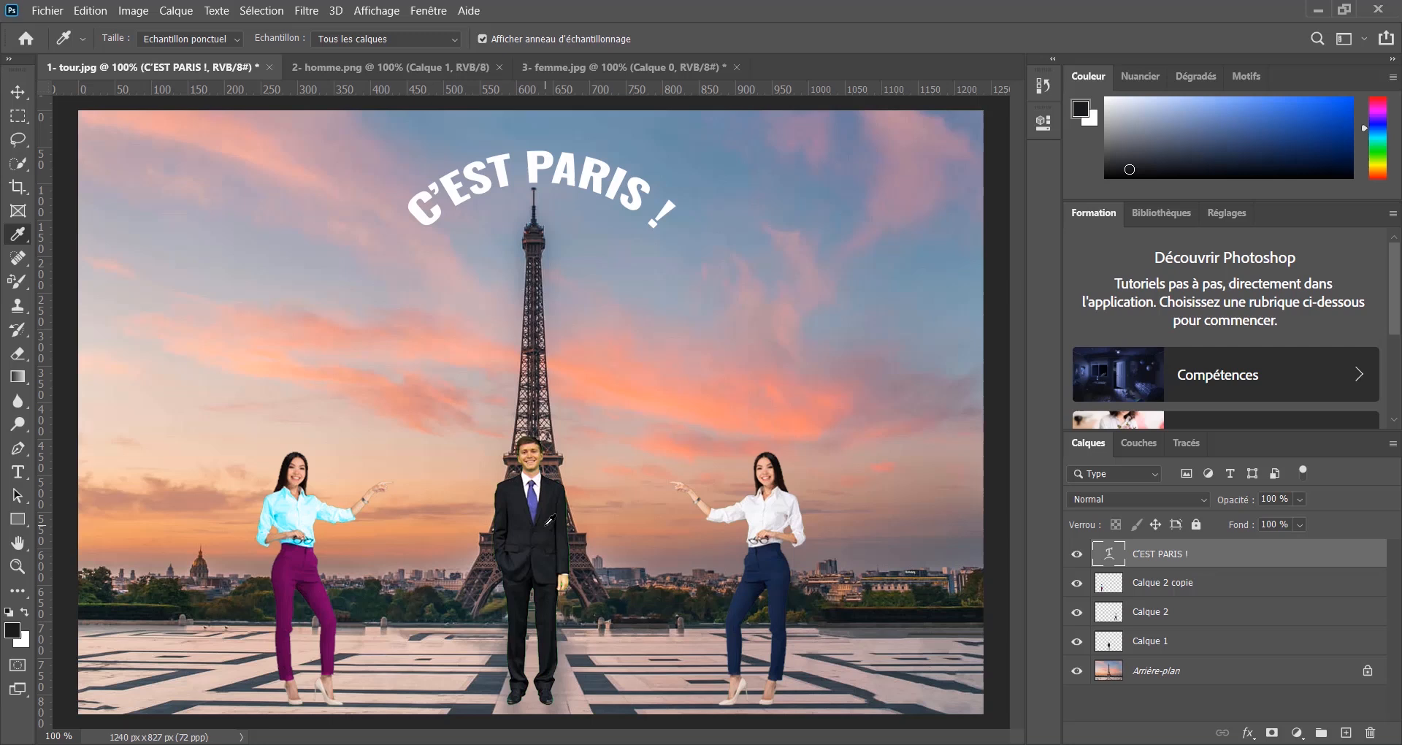
click(730, 393)
click(12, 630)
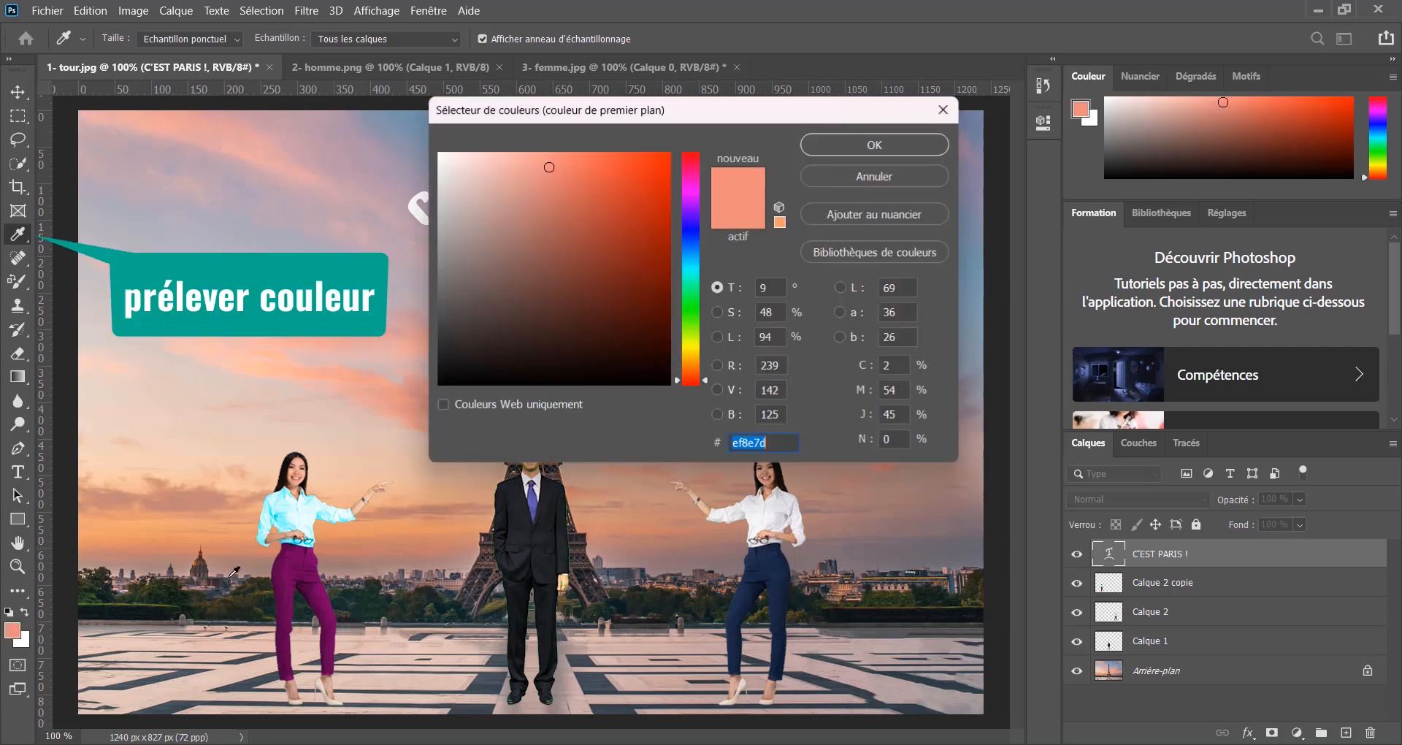
click(915, 151)
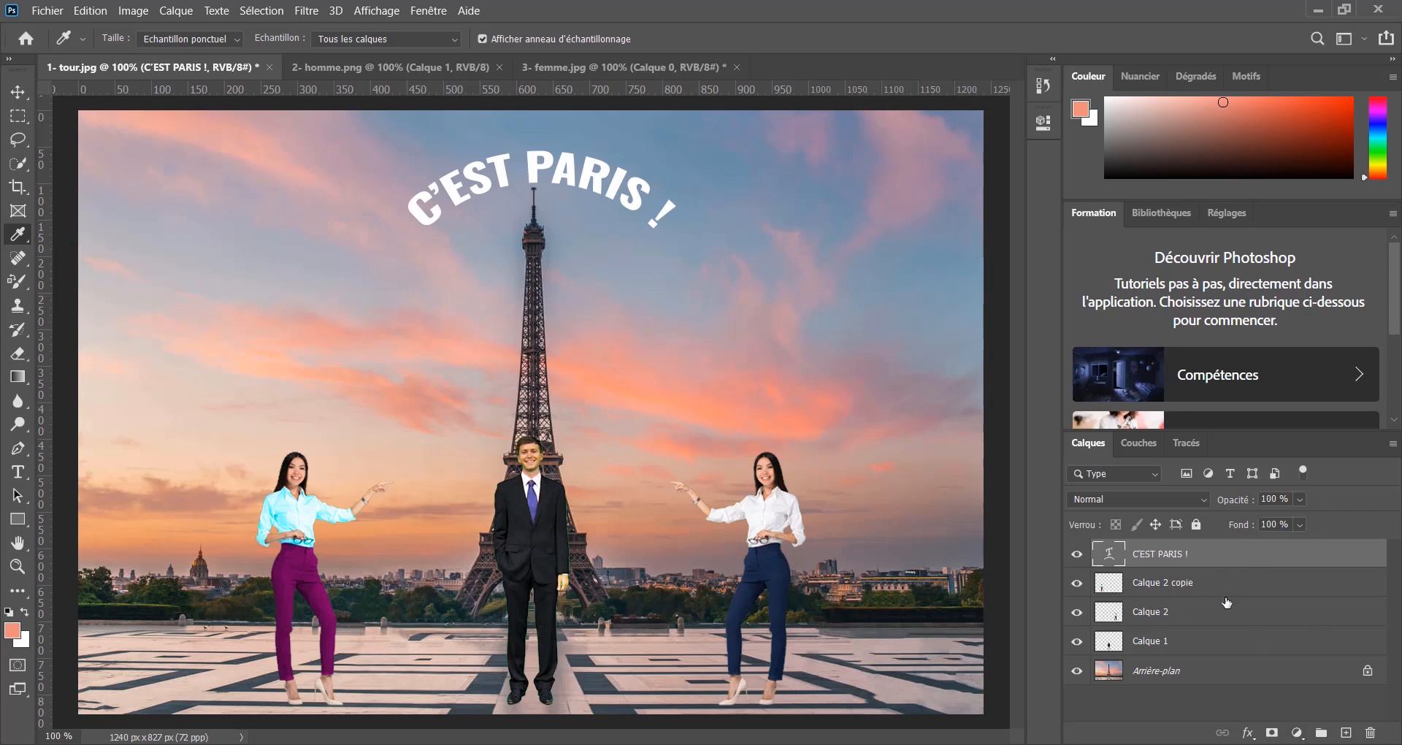
Add a Contour layer effect to the C'EST PARIS ! title with a size of 5 px and the Extérieur position
click(1248, 732)
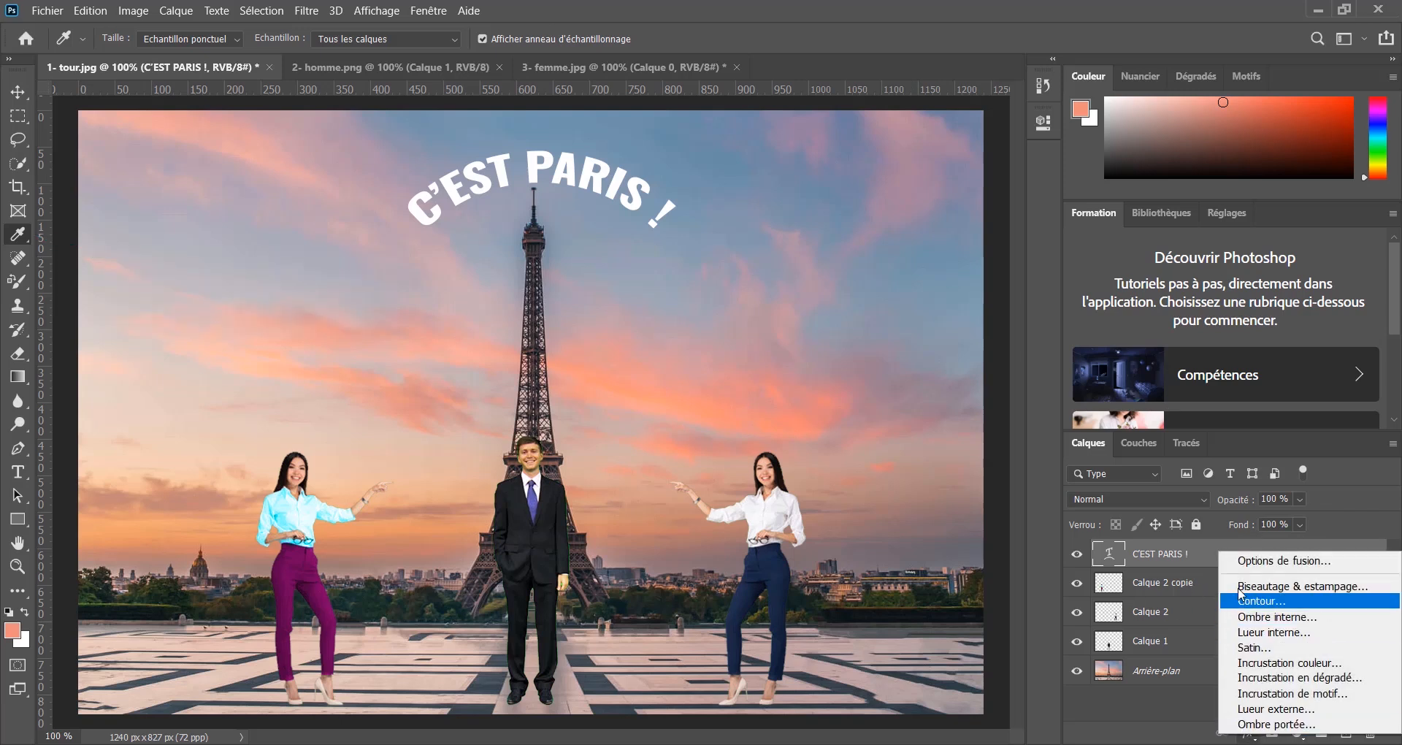
click(1274, 560)
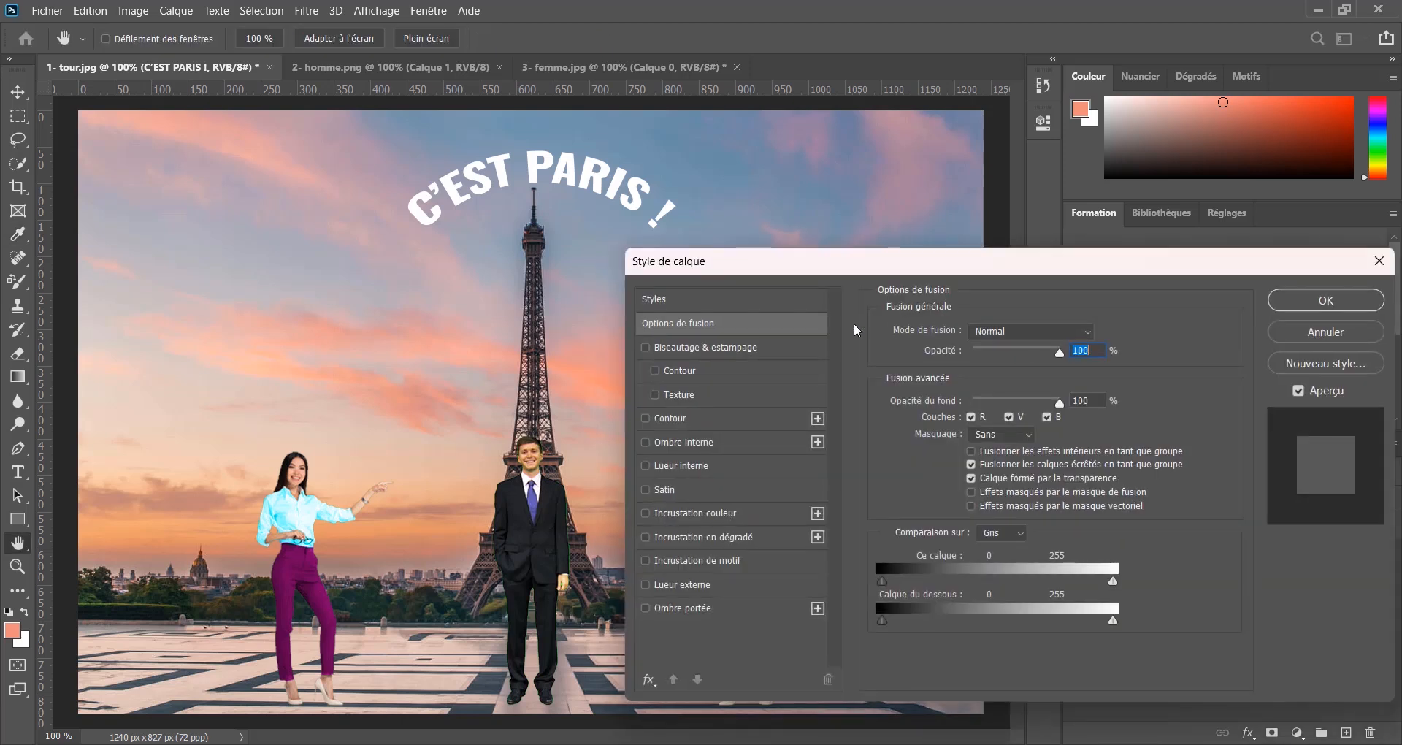
click(679, 419)
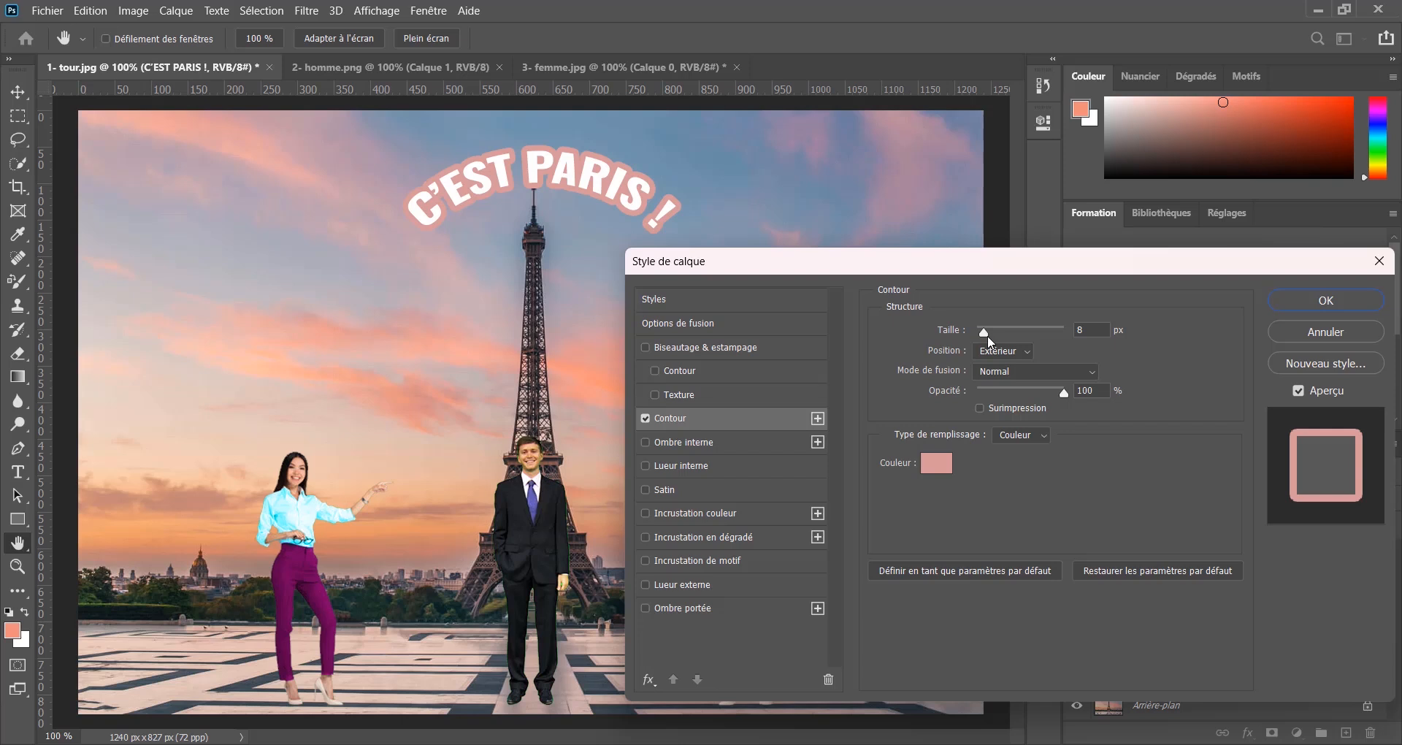
drag(987, 335, 980, 332)
click(1004, 351)
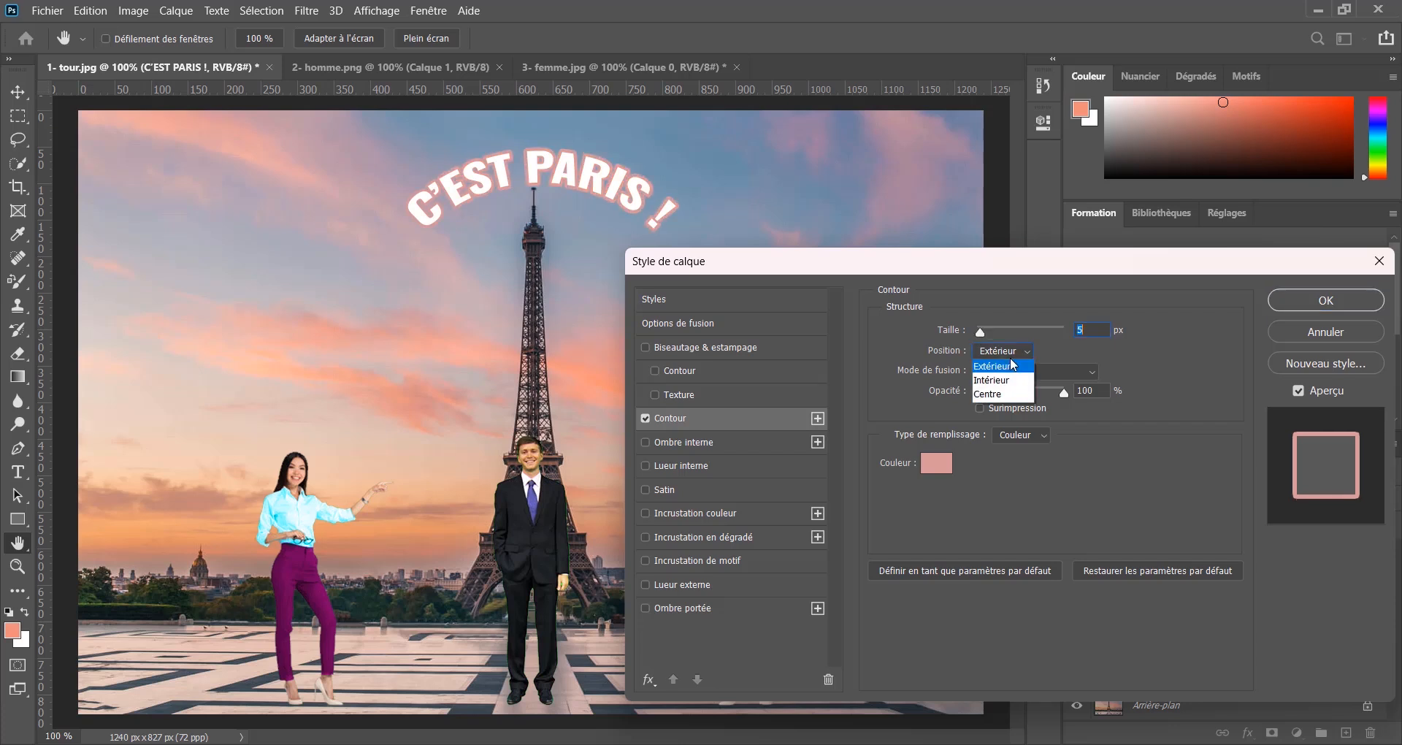
click(1011, 380)
click(1009, 353)
click(1011, 367)
Set the title contour's blend mode to Produit and its size to 10 px, and apply the layer style
click(1018, 371)
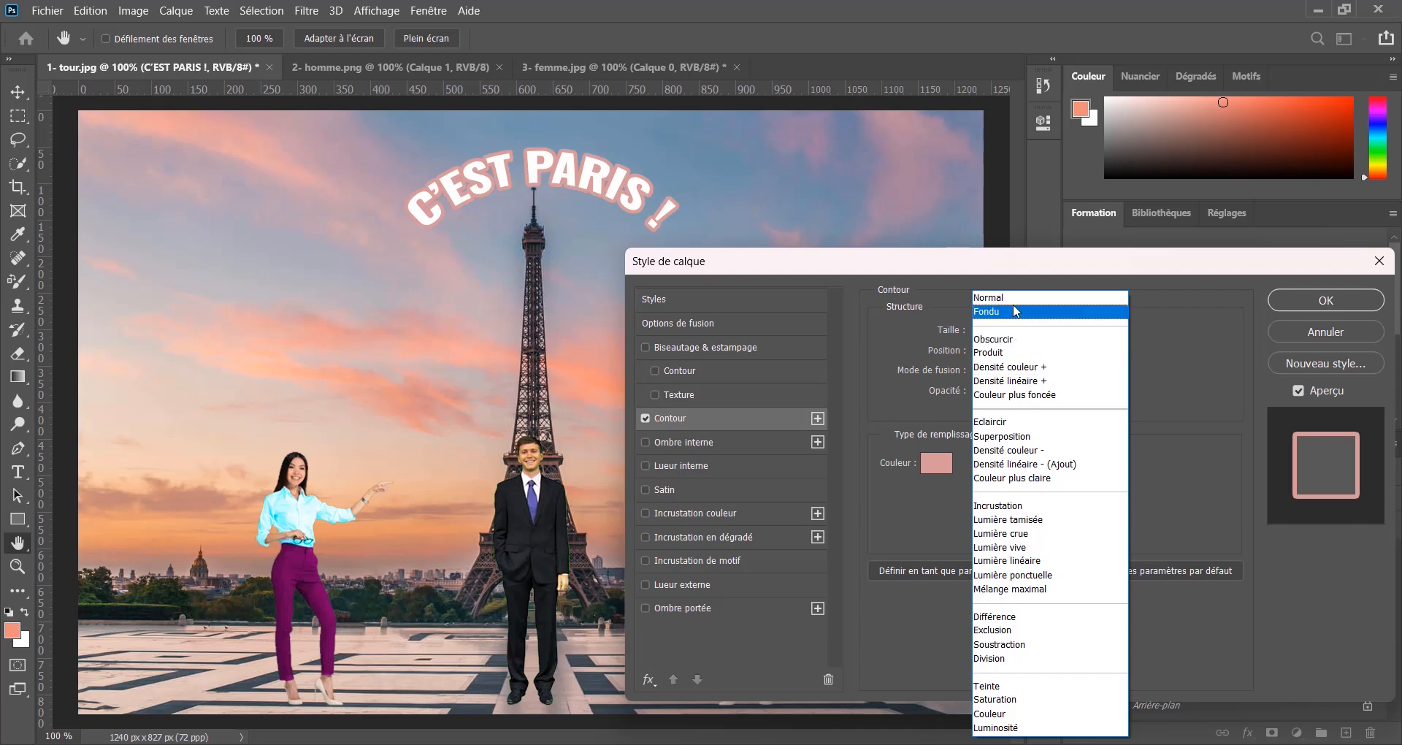
click(1017, 338)
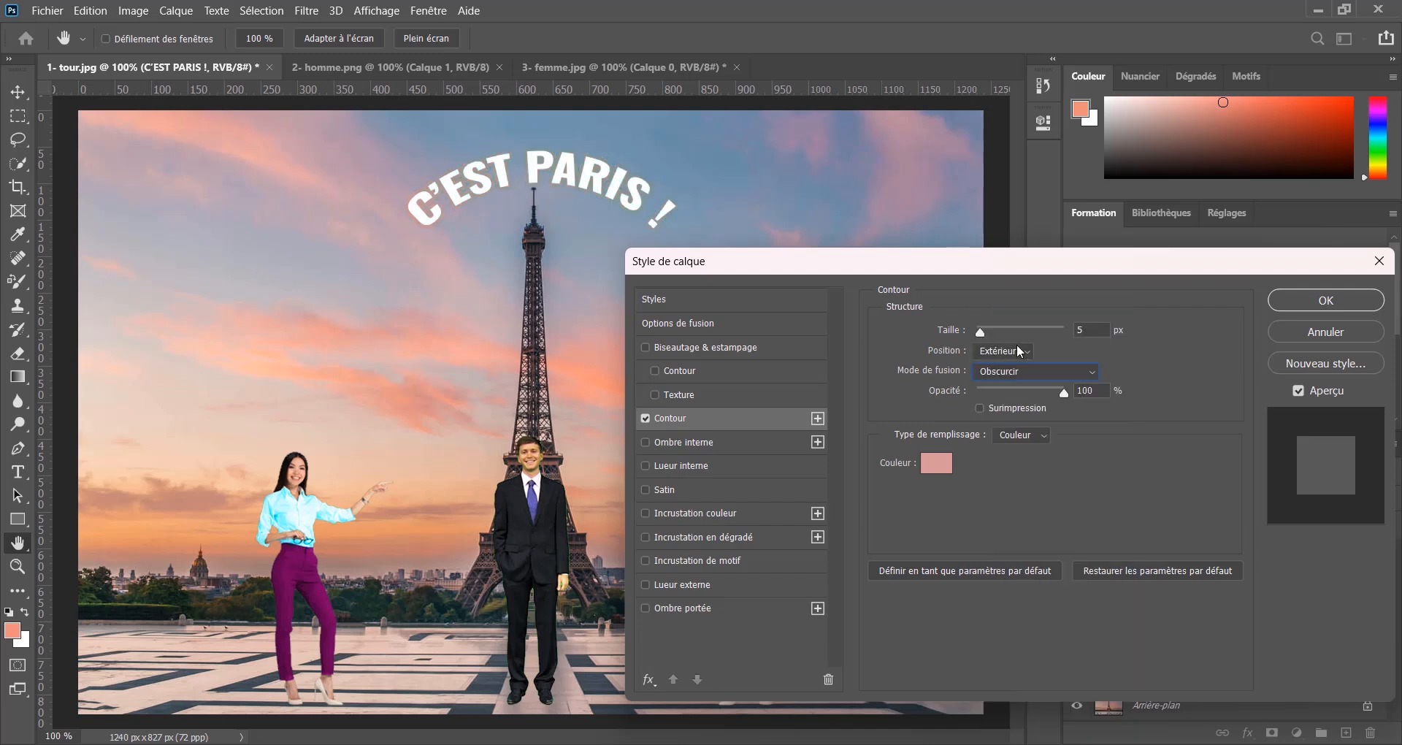
click(1032, 379)
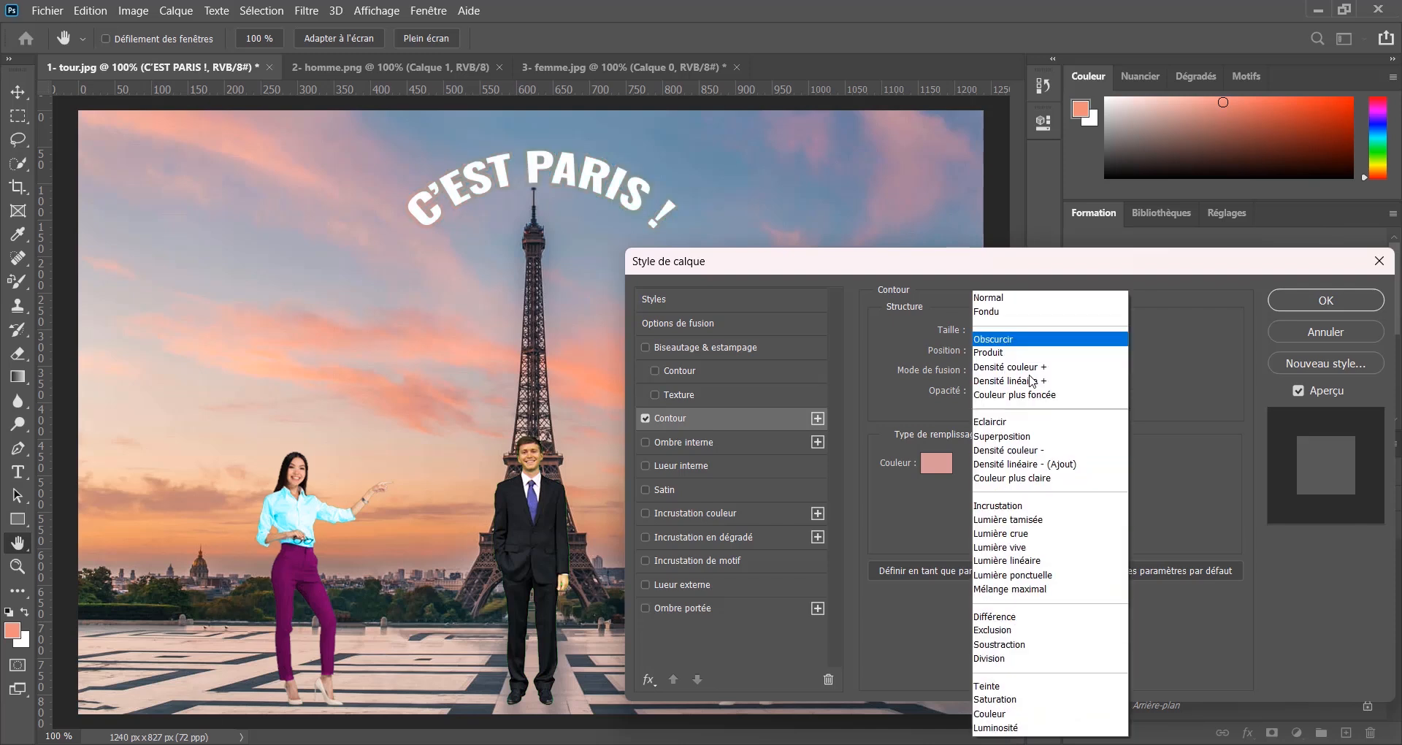
click(1004, 353)
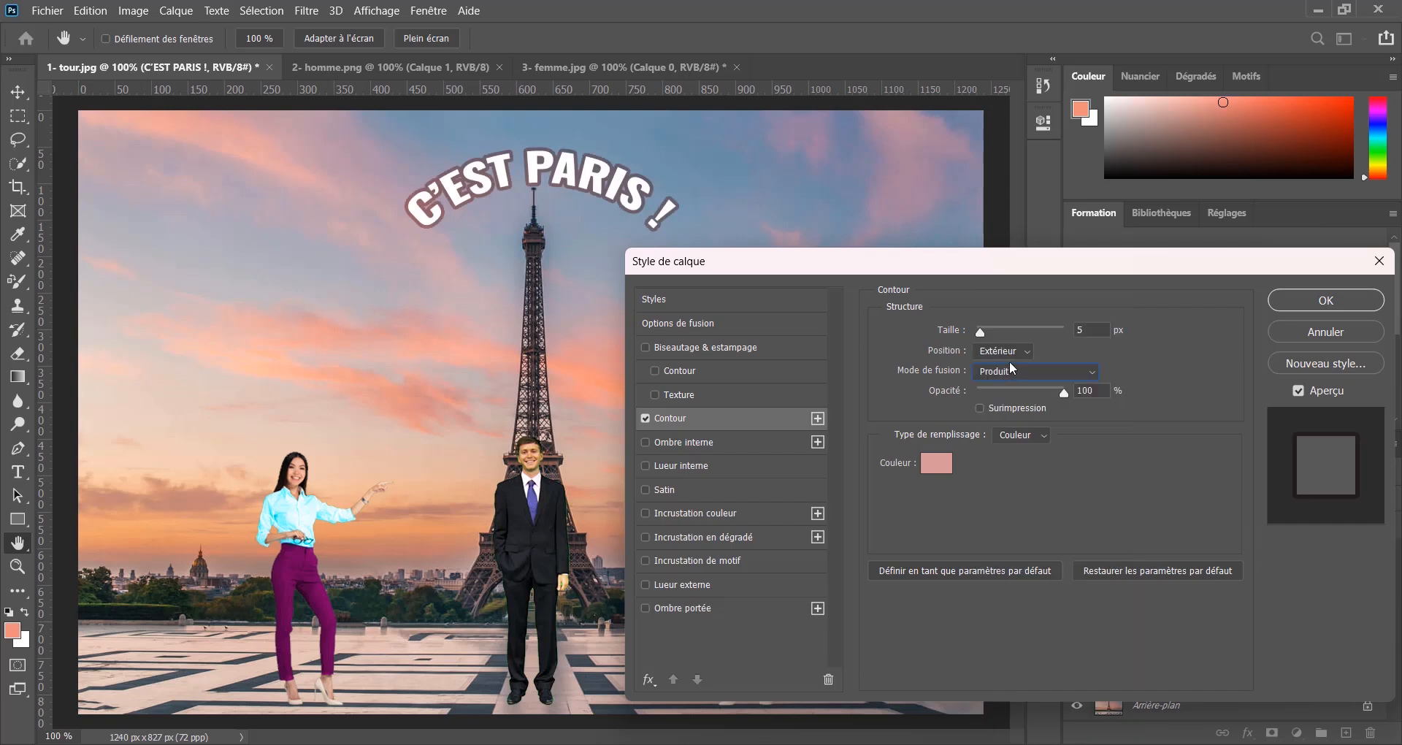
drag(983, 333, 988, 338)
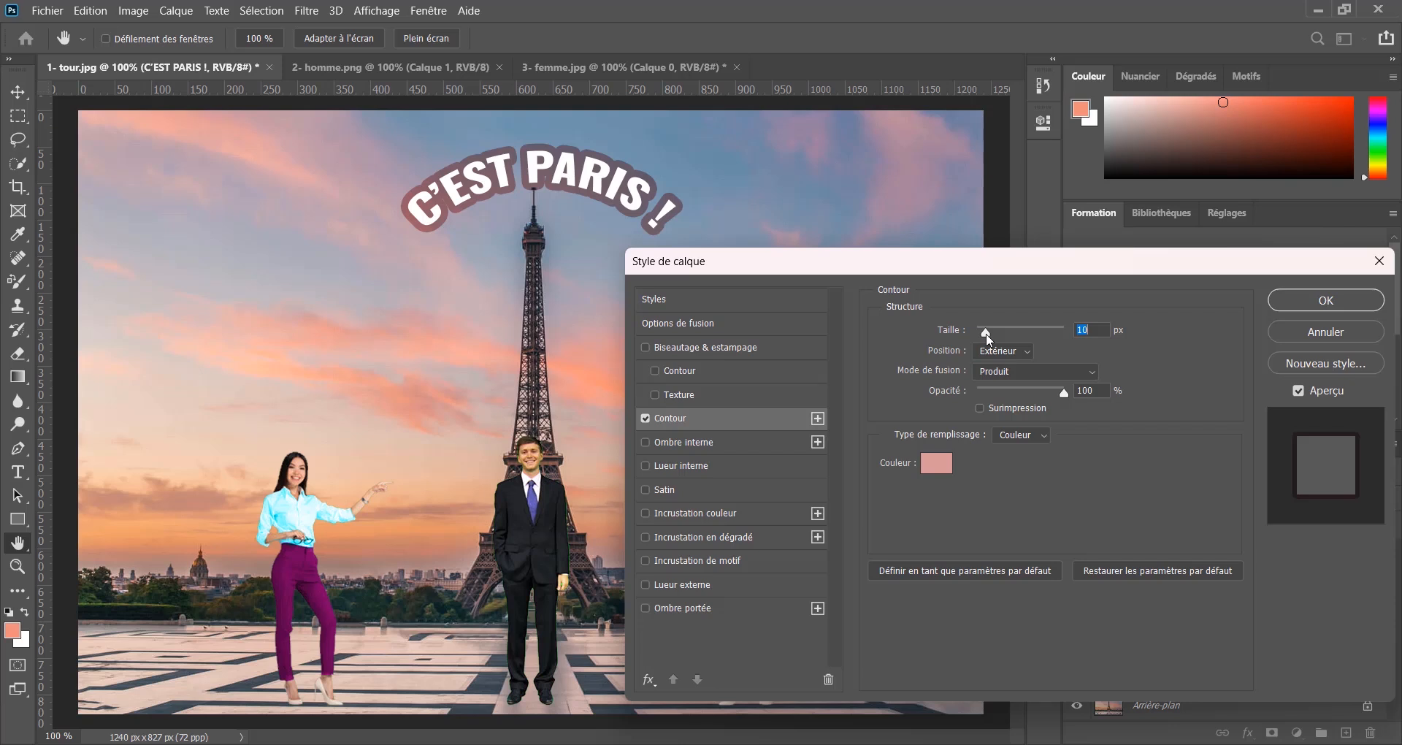
click(1360, 301)
key(i)
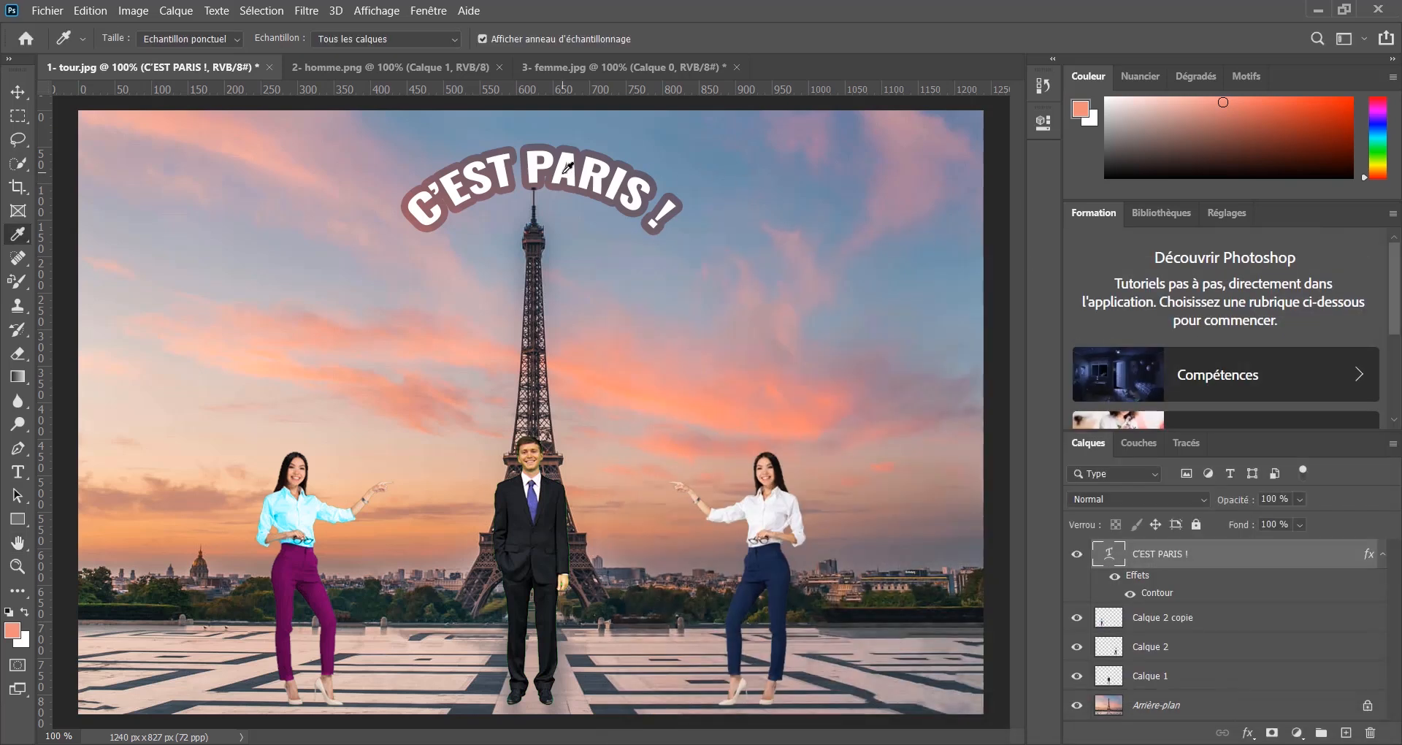
Nudge the arched title slightly up and to the left to centre it above the tower's tip, and deselect its layer
click(17, 92)
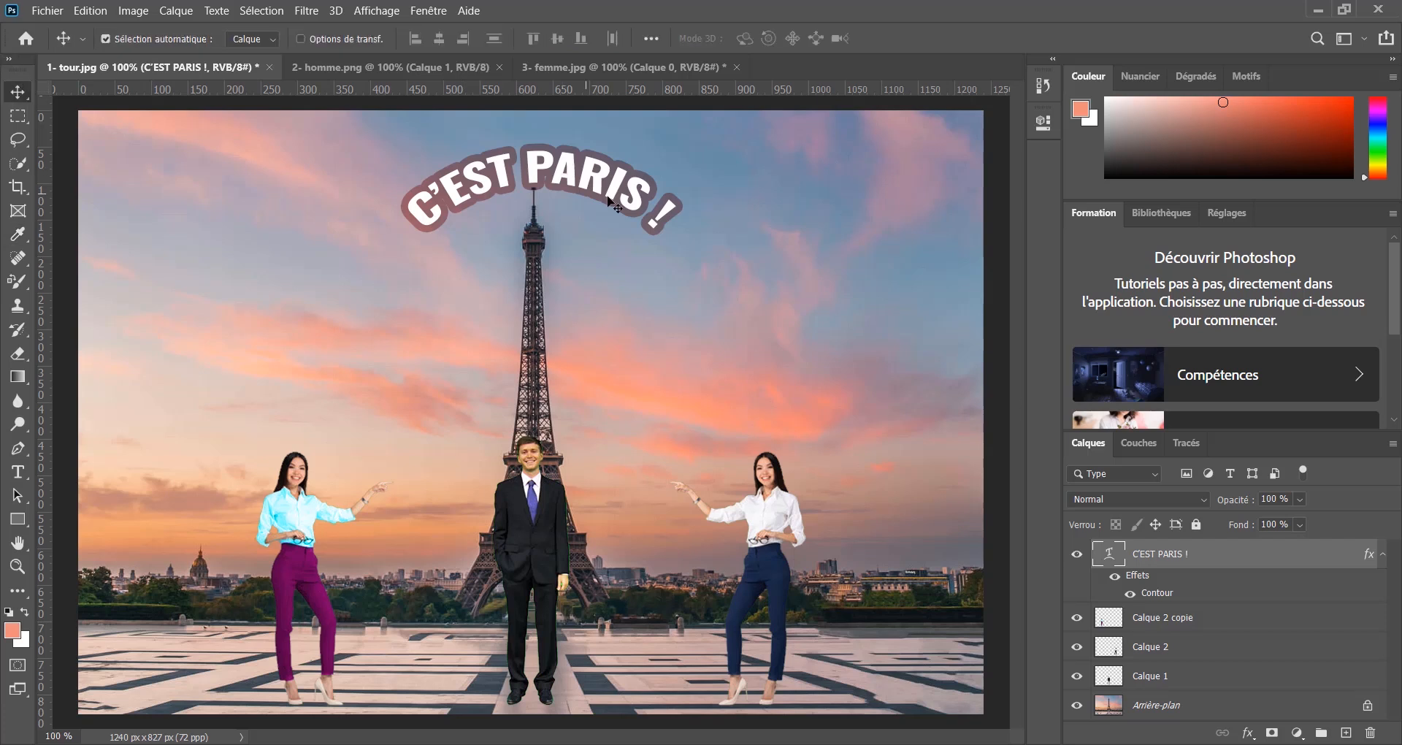
key(Up)
key(Up)
key(Up)
key(Up)
key(Up)
key(Up)
key(Up)
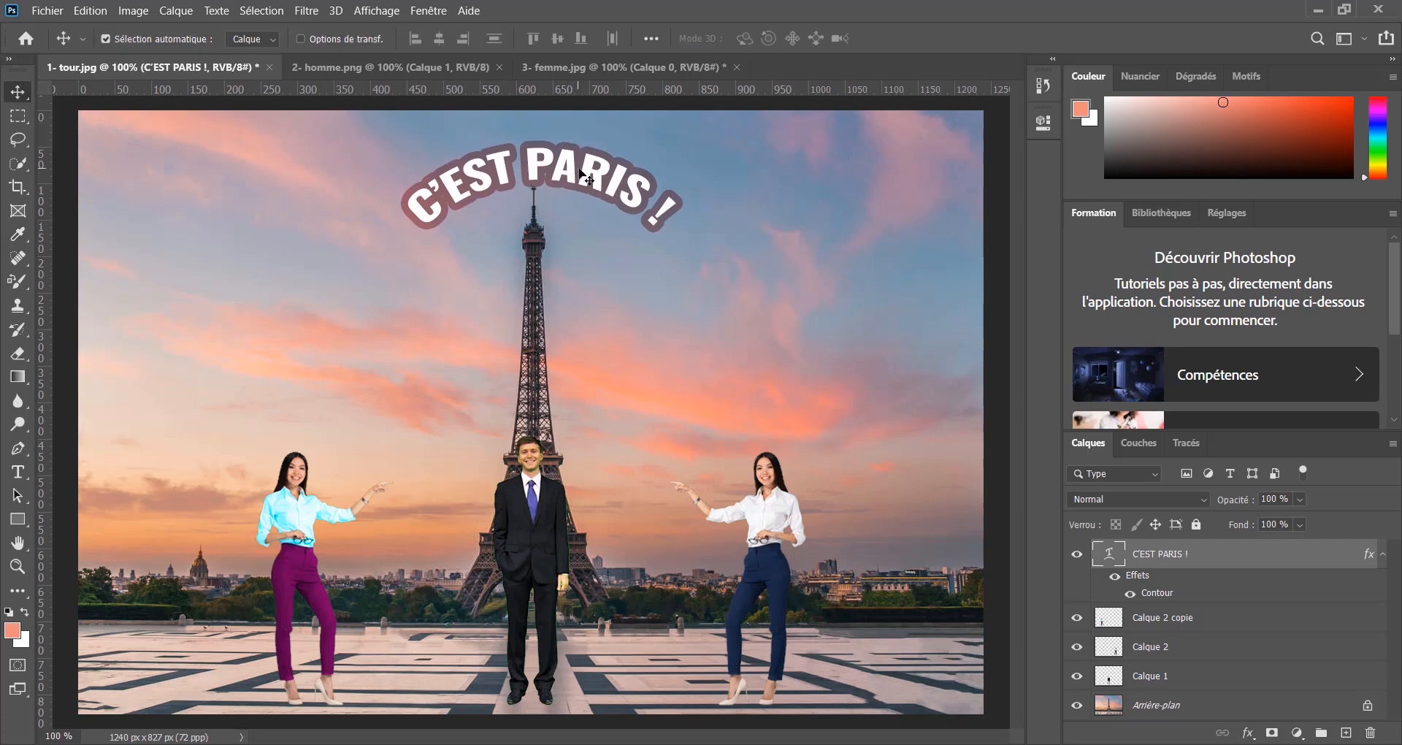
key(Up)
key(Up)
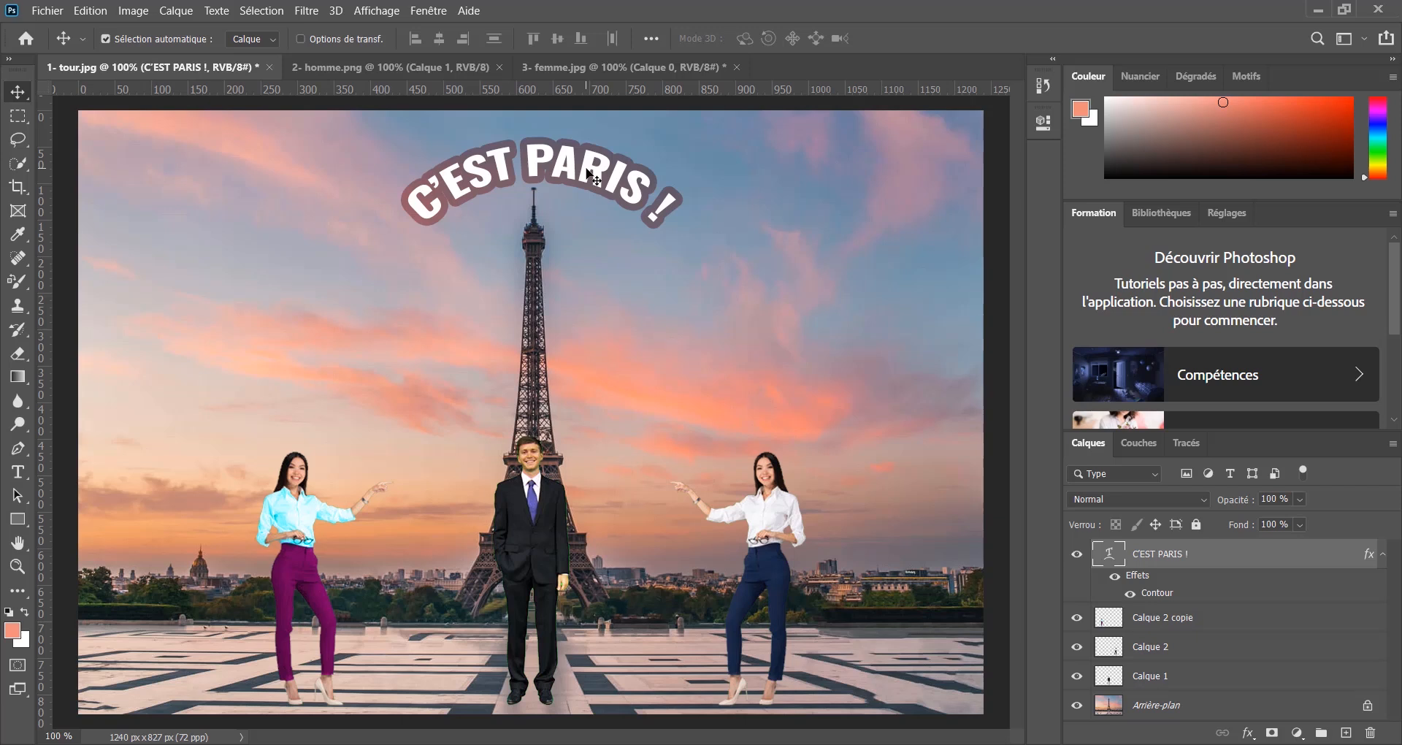
key(Left)
key(Left)
key(Left)
key(Left)
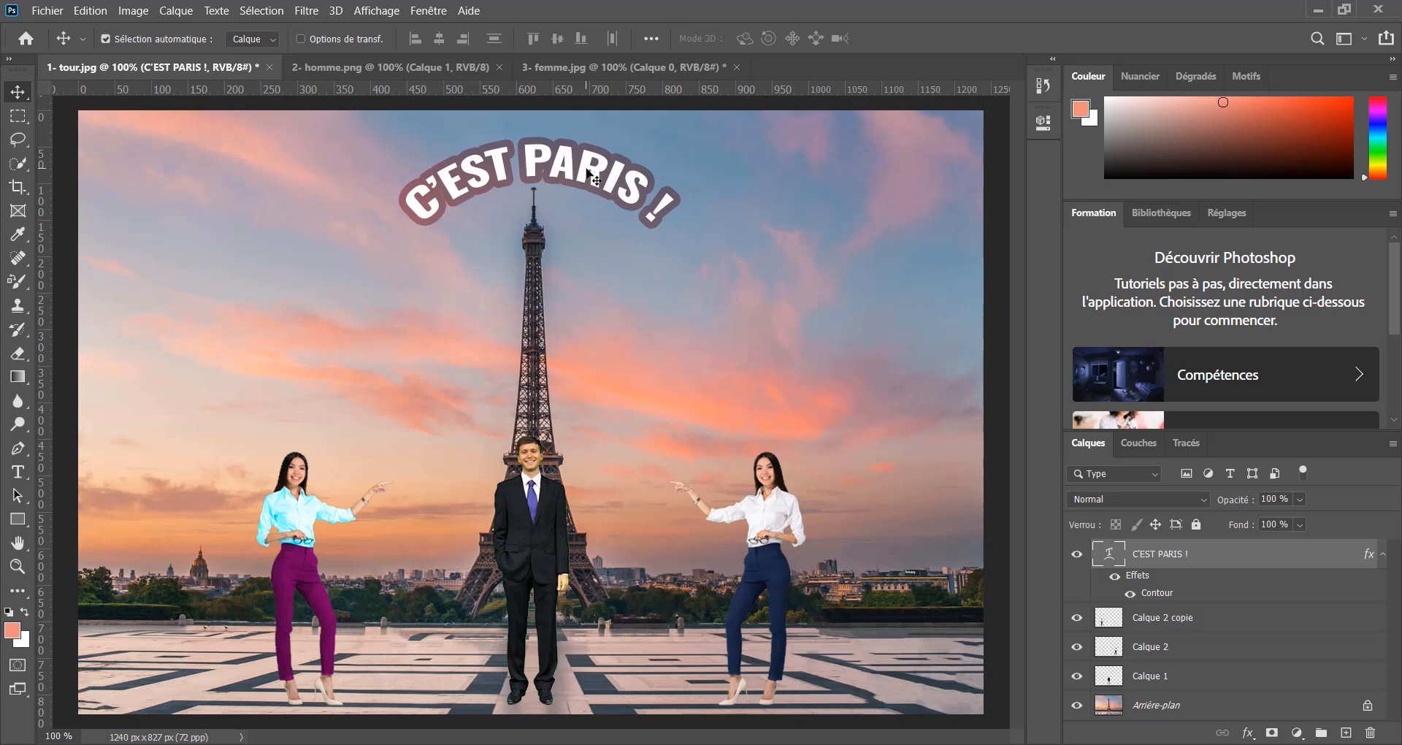
click(302, 227)
Quick-export the composition as a PNG named "workshop 1" to the Bureau folder
click(59, 13)
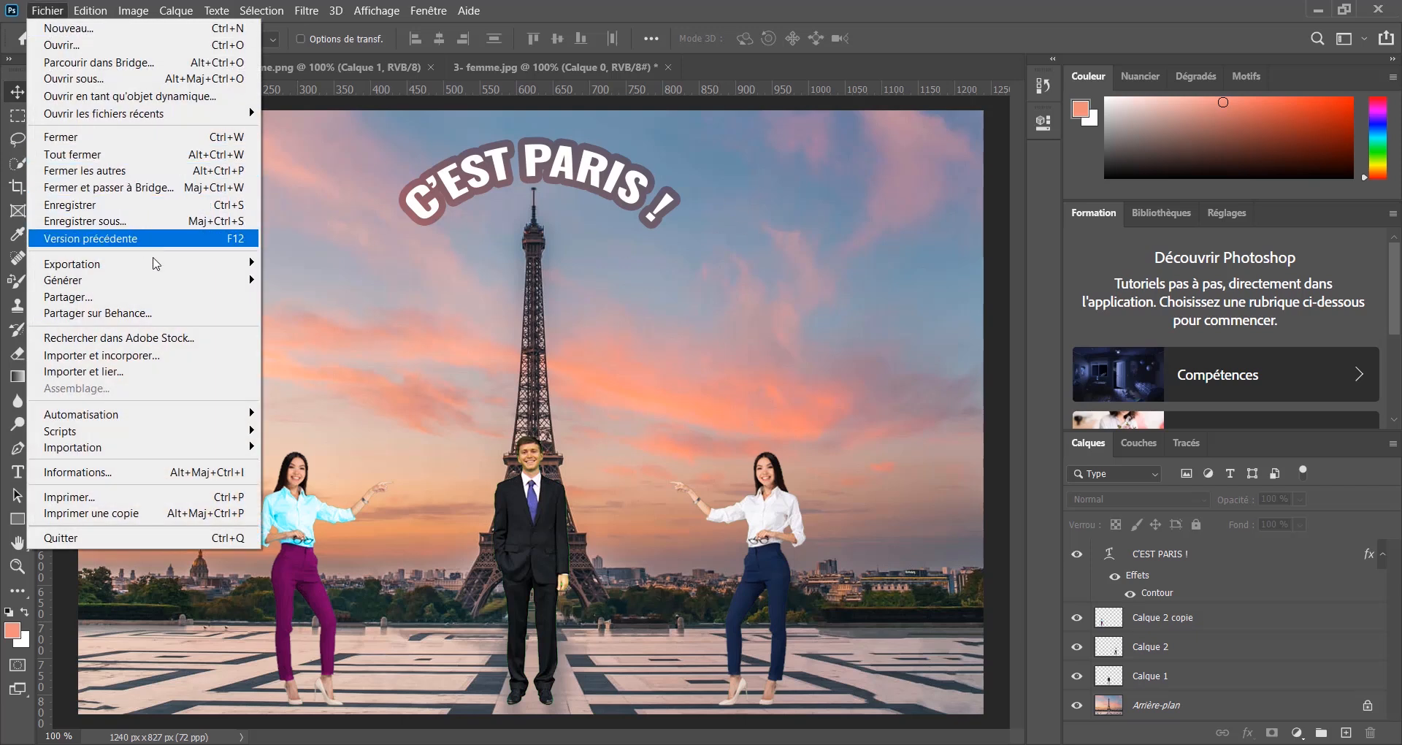
mouse_move(173, 270)
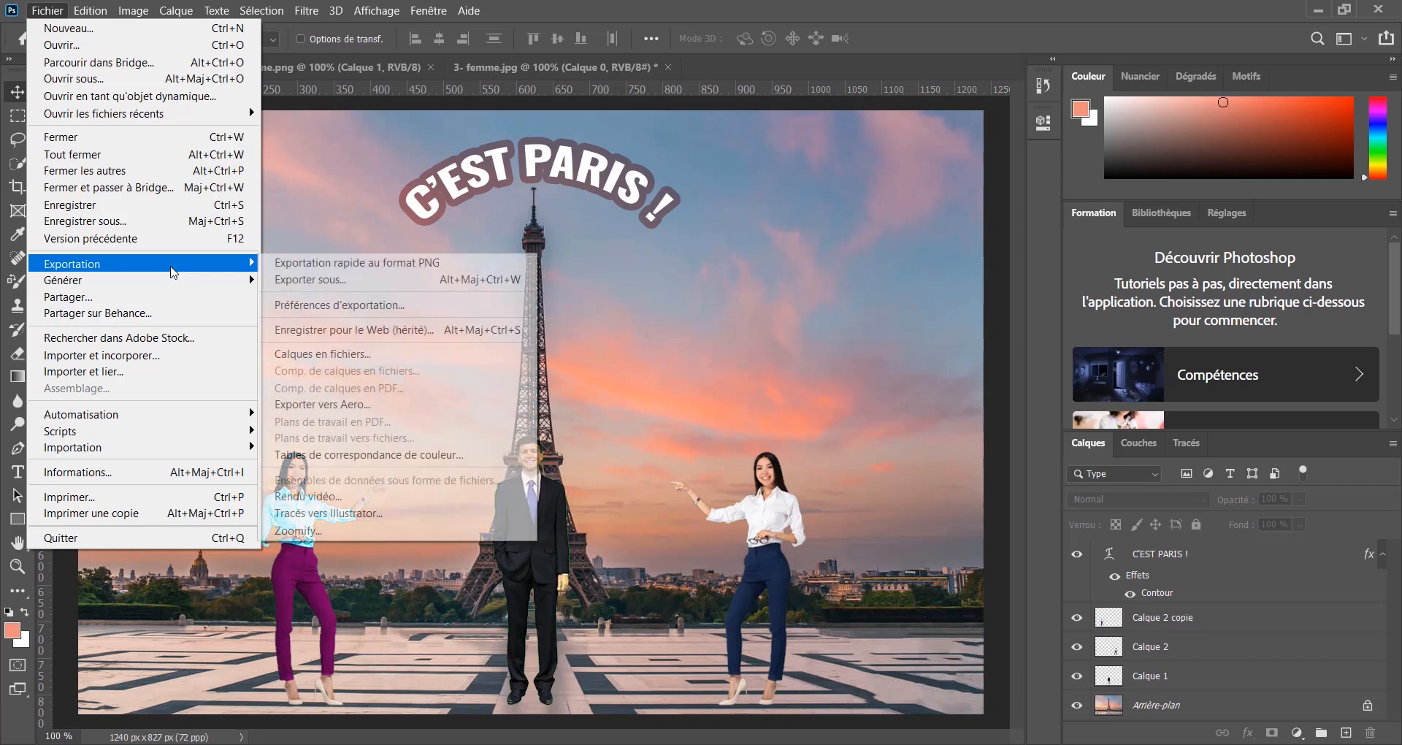
click(359, 268)
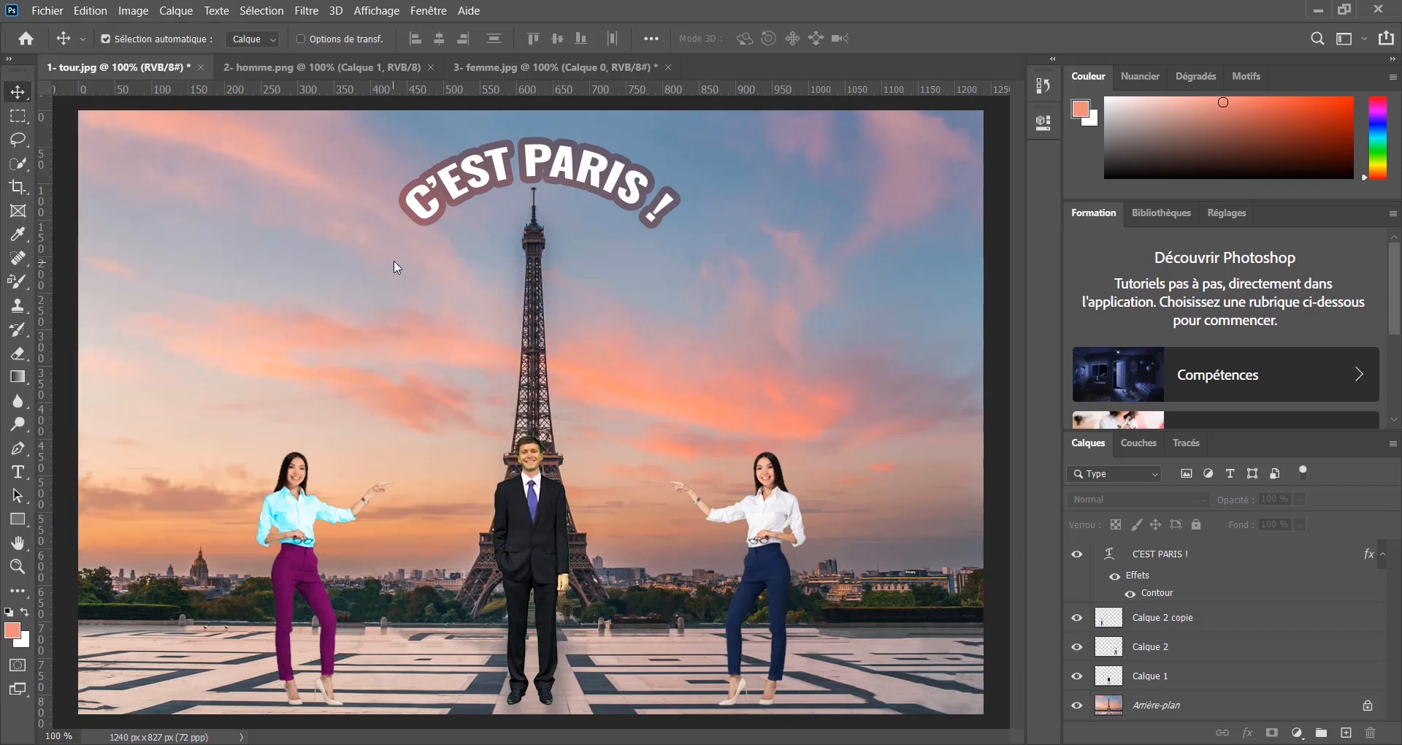
click(79, 150)
click(286, 463)
text(worksho)
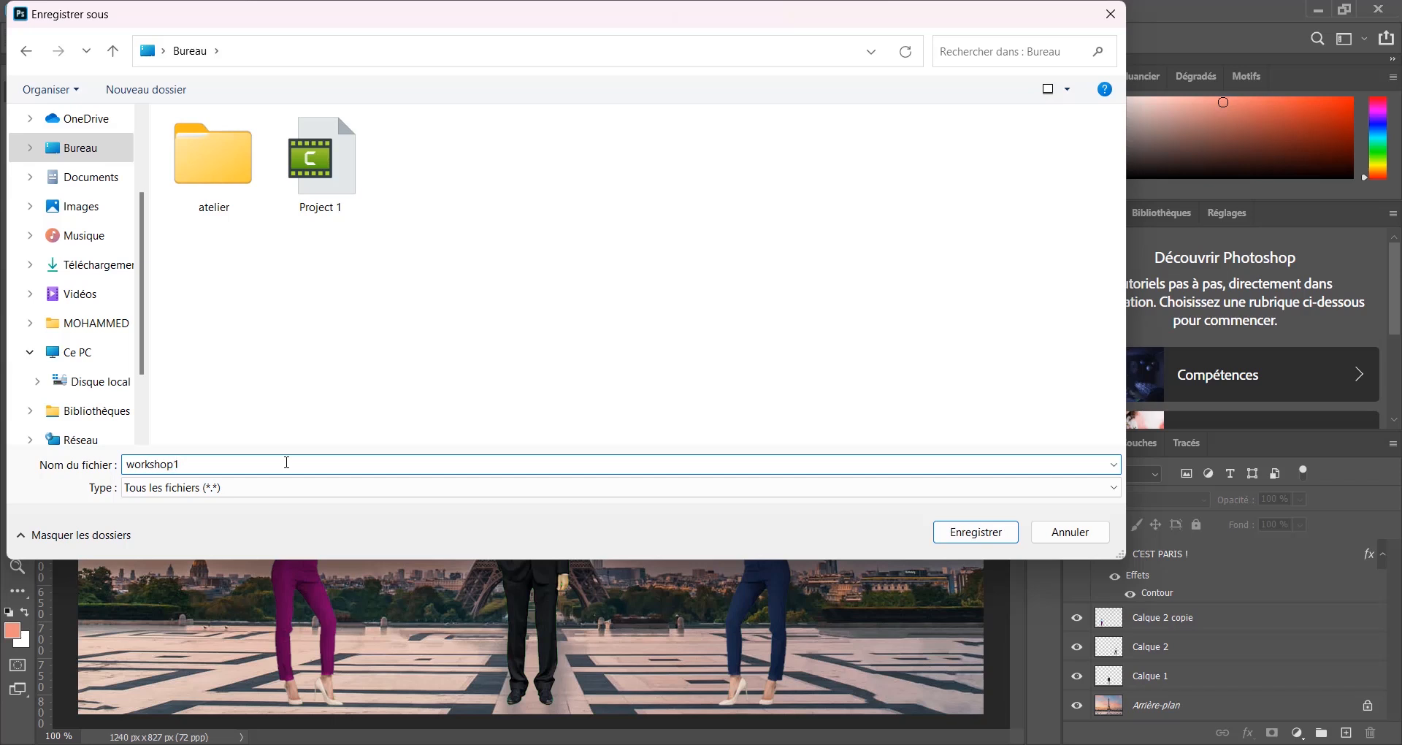
text(p 1)
key(Return)
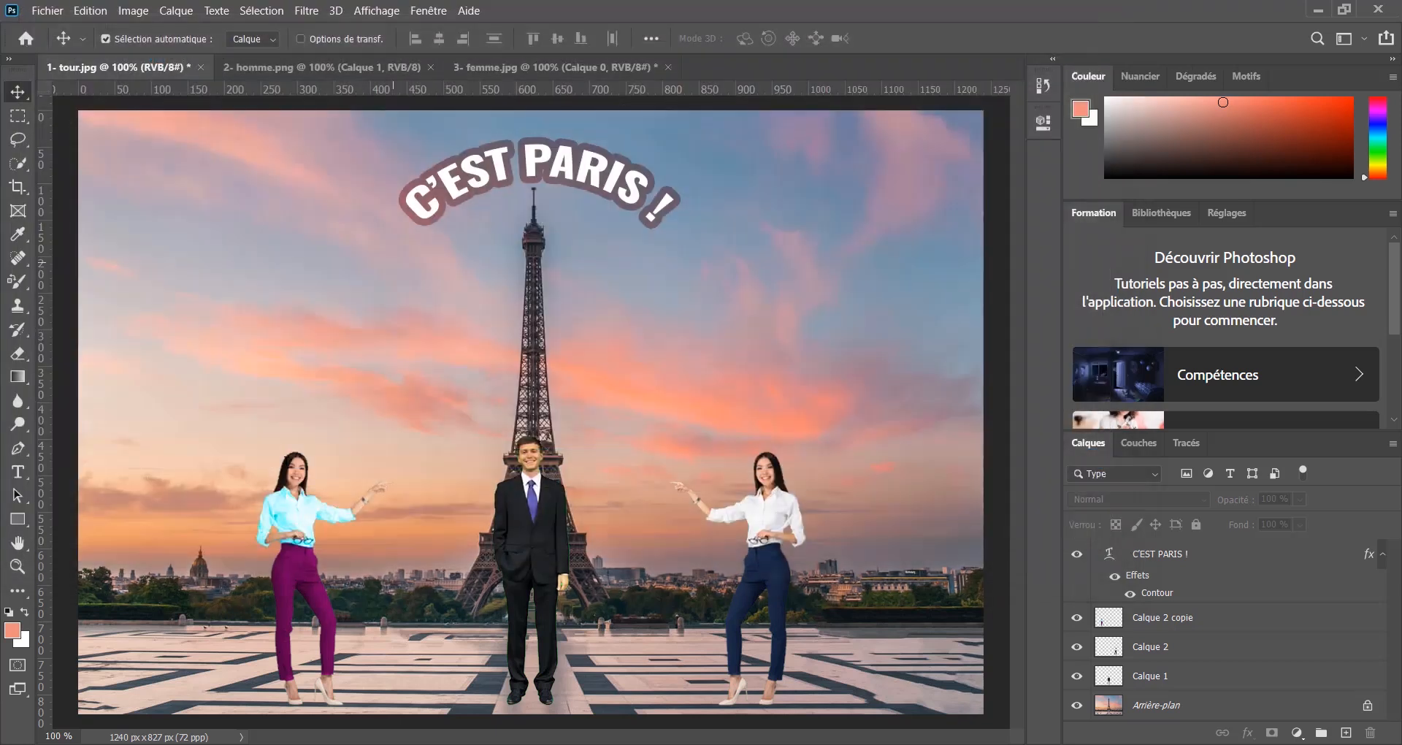
Switch to the Bureau folder, open the exported workshop 1 image full-window and examine it enlarged
click(1316, 16)
click(550, 191)
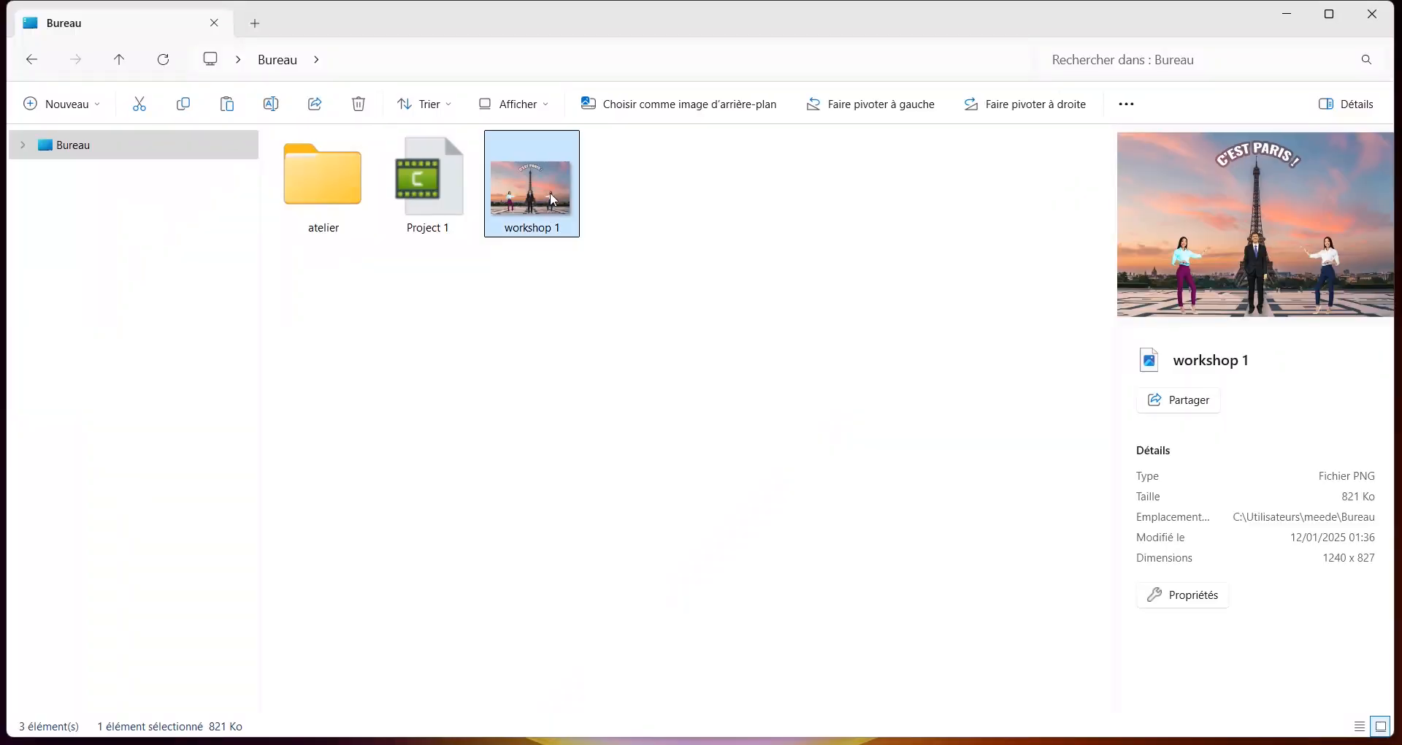
double_click(550, 192)
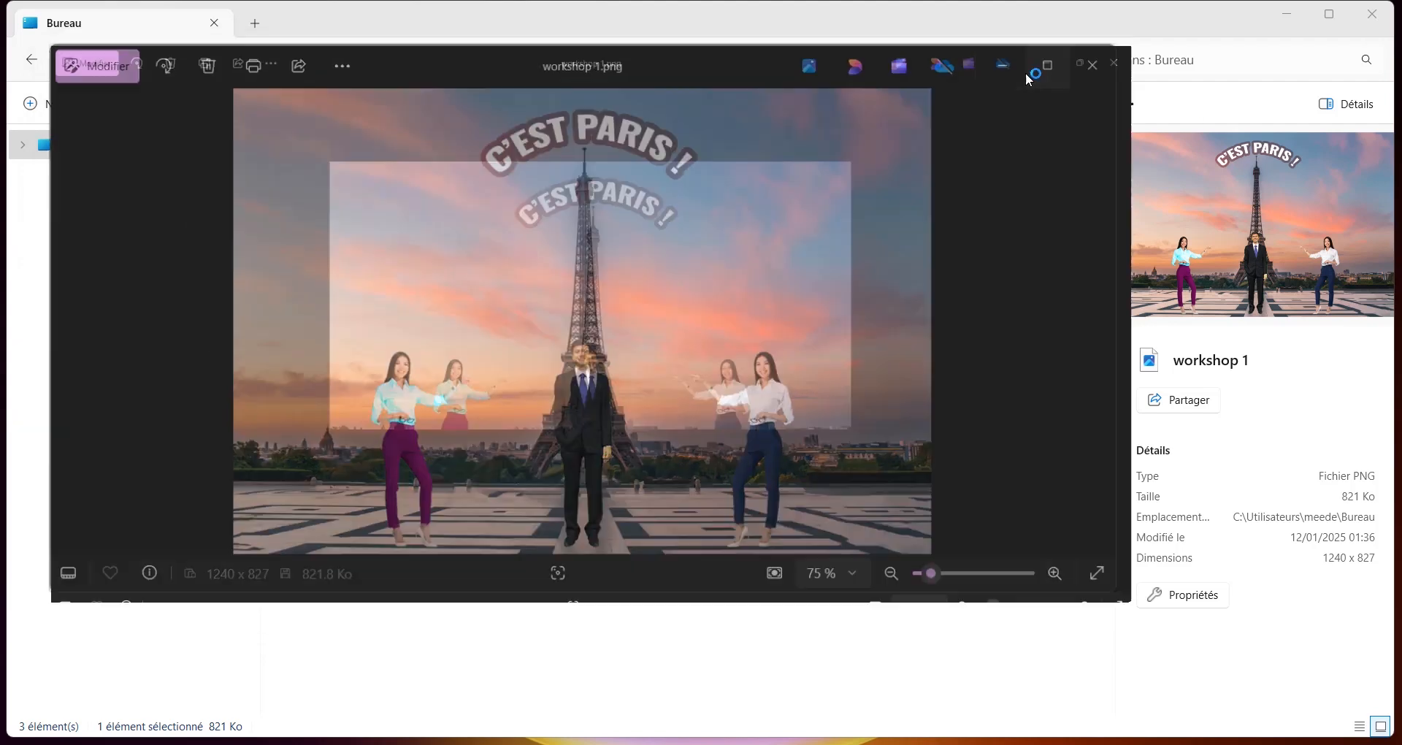
click(1025, 69)
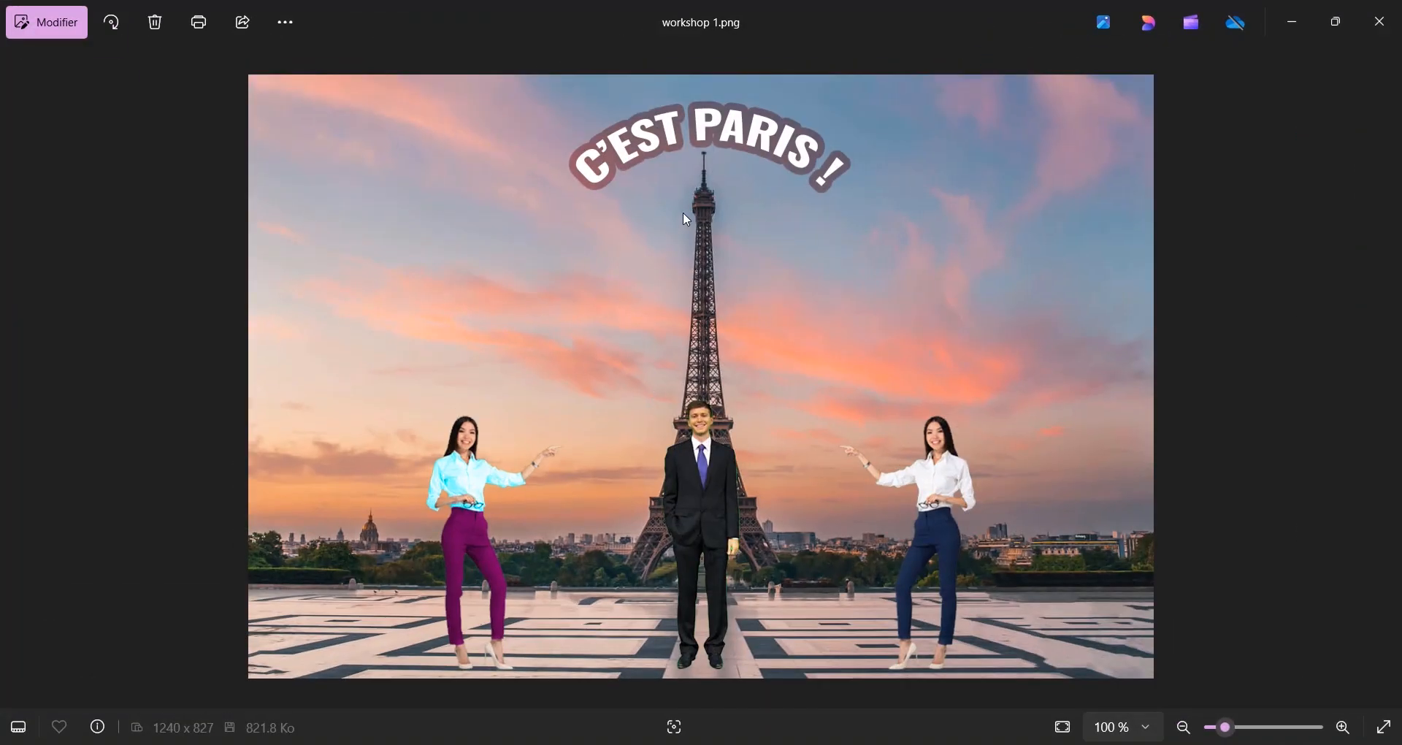
scroll(685, 218, up, 2)
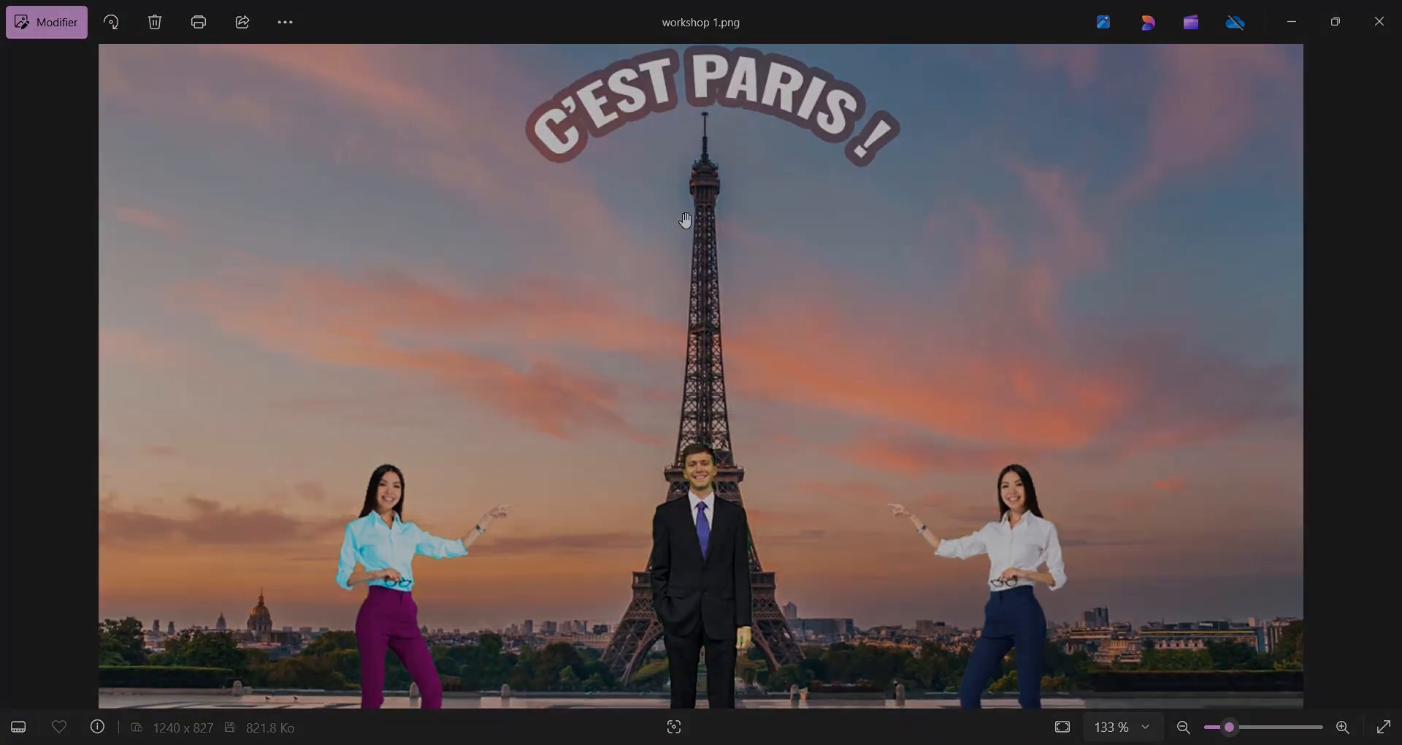